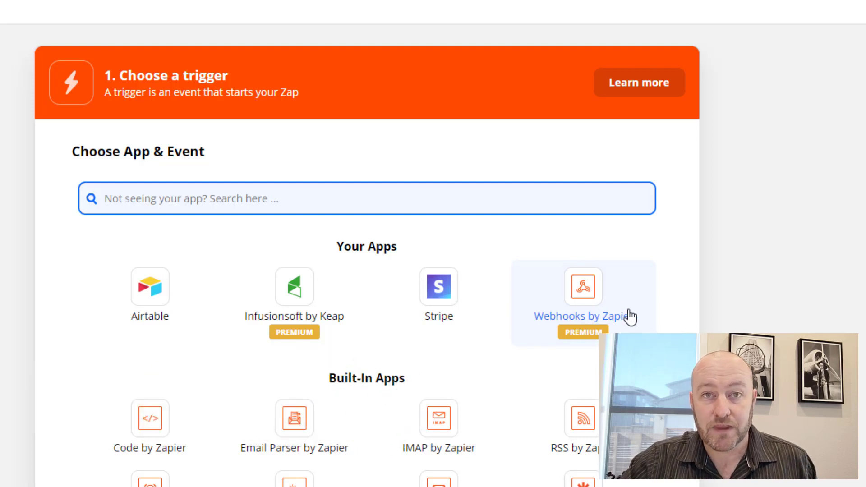
Pick Webhooks by Zapier as the trigger app and view its trigger events.
click(587, 307)
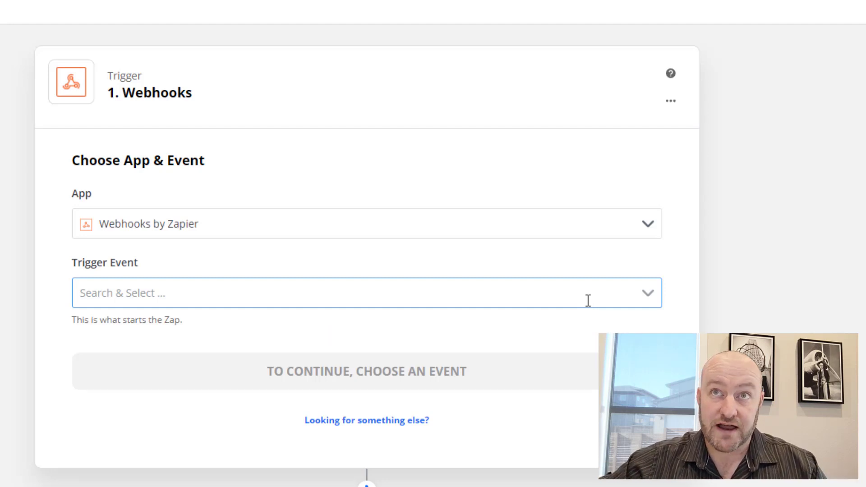
click(588, 301)
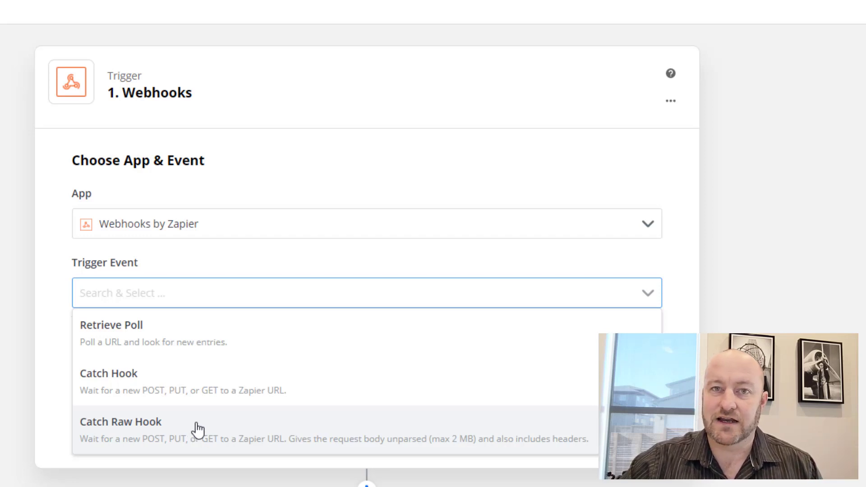
Set the trigger event to Catch Hook and copy its custom webhook URL.
click(219, 395)
click(360, 382)
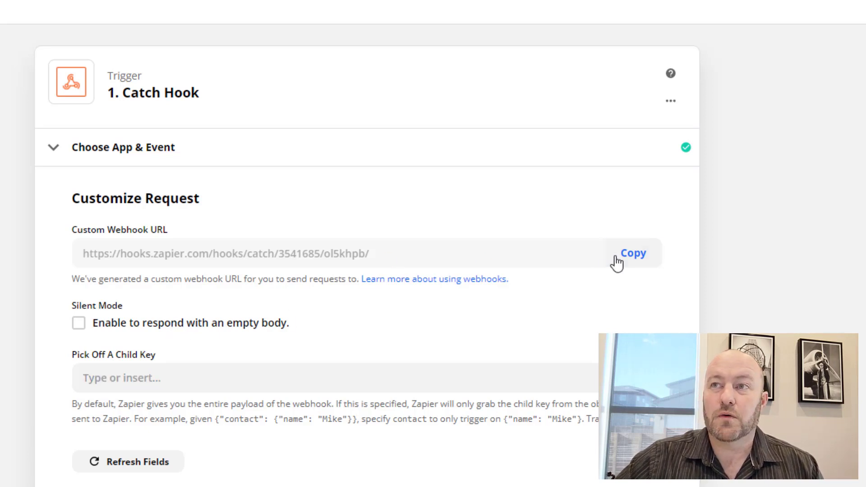
click(646, 261)
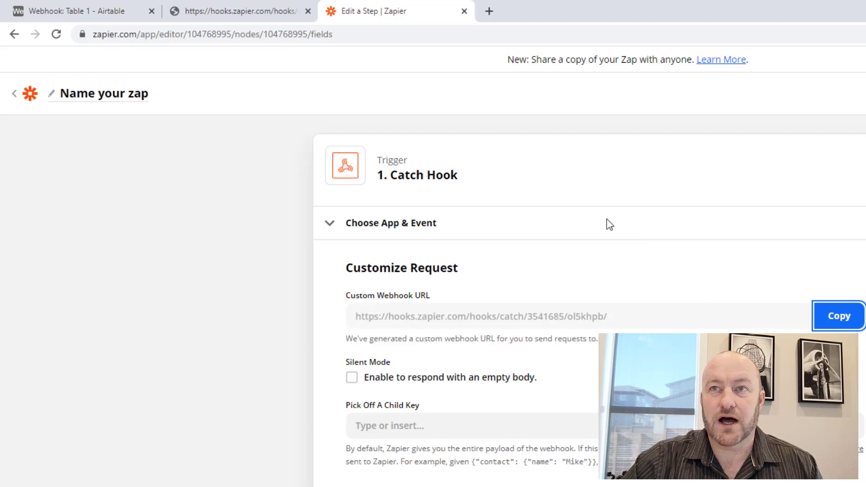
In Airtable, add a Formula field whose formula is the pasted webhook URL in quotes.
click(80, 15)
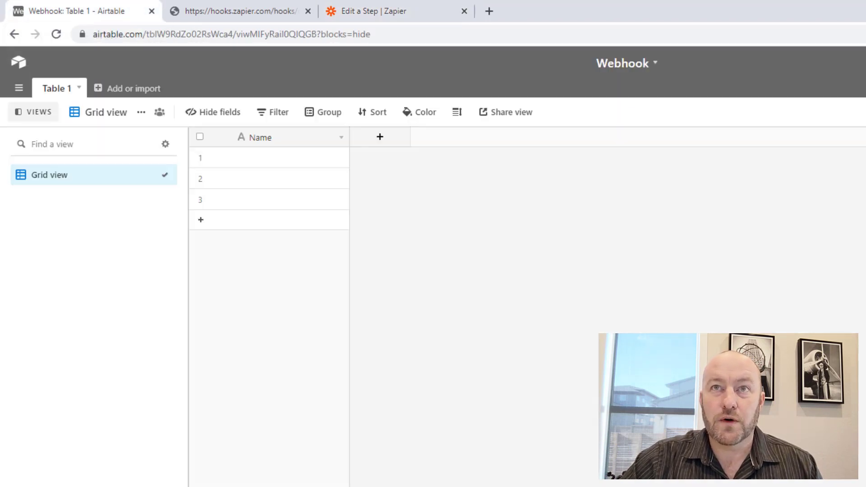
click(384, 140)
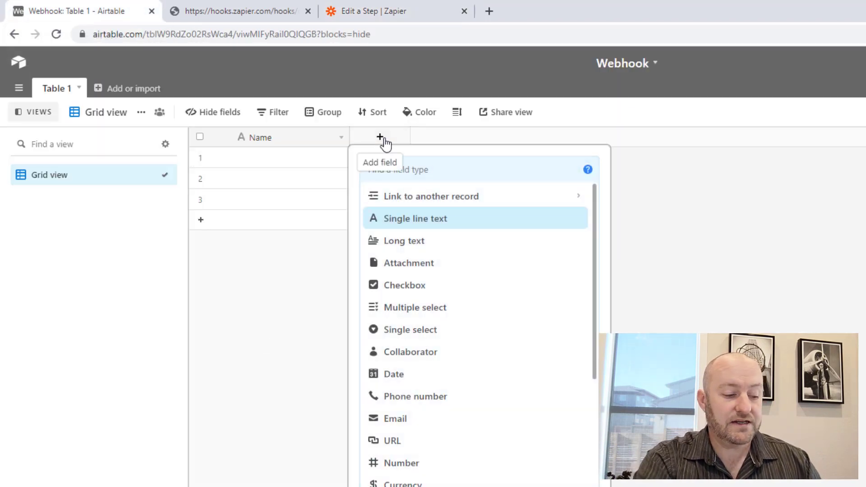
text(Webhook)
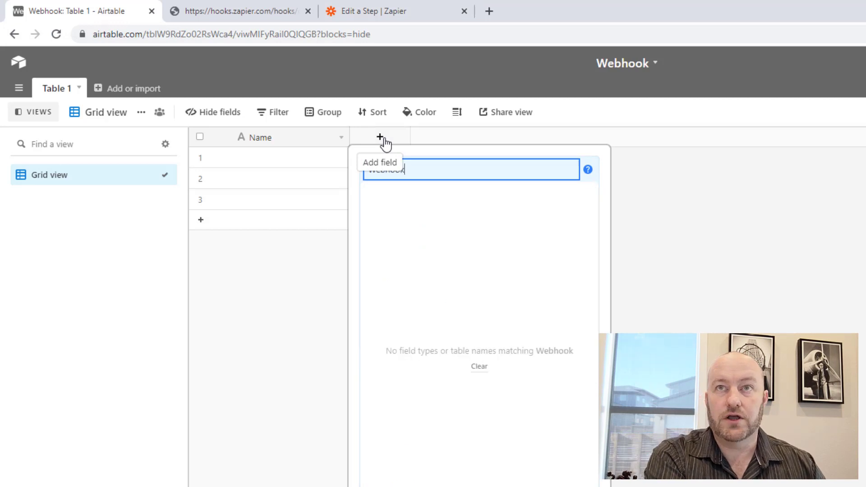
text( URL)
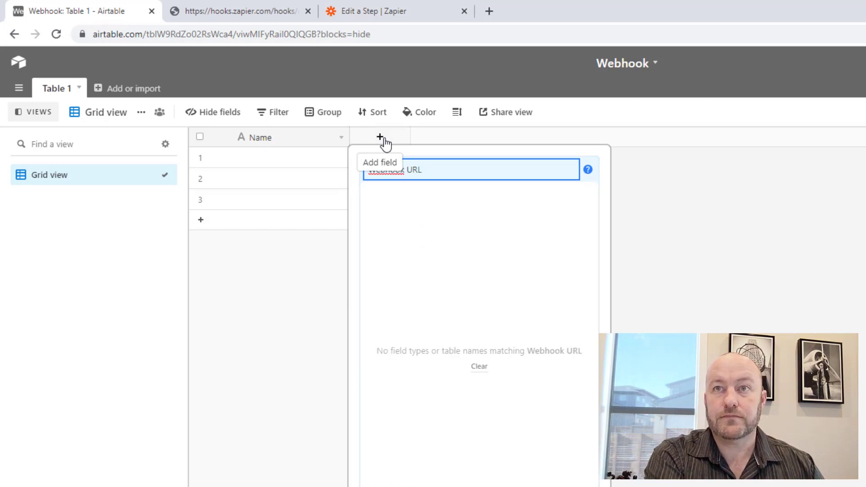
key(ctrl+a)
text(form)
key(Return)
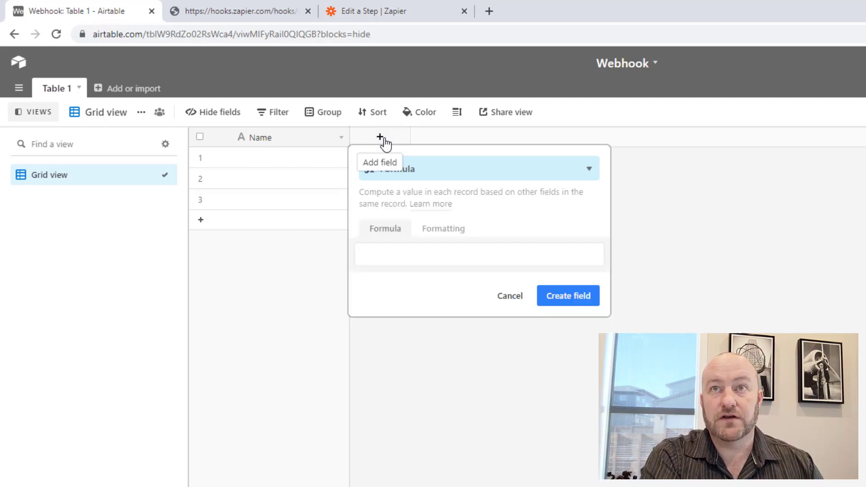
click(413, 254)
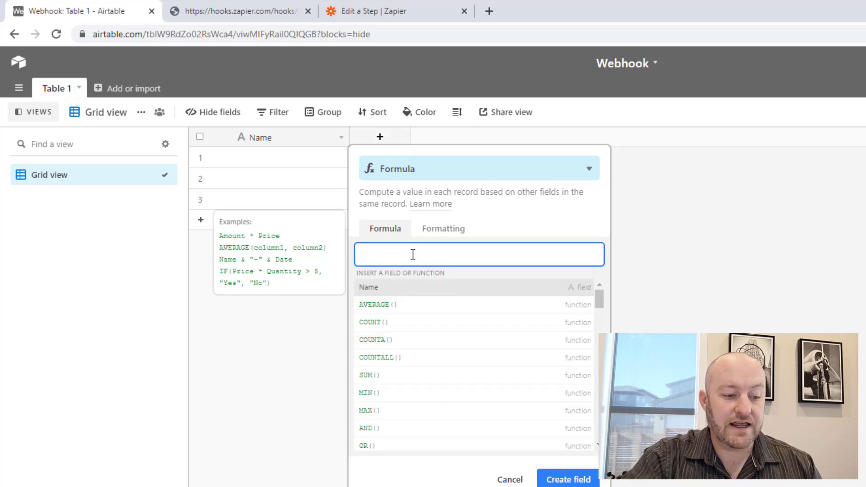
text(")
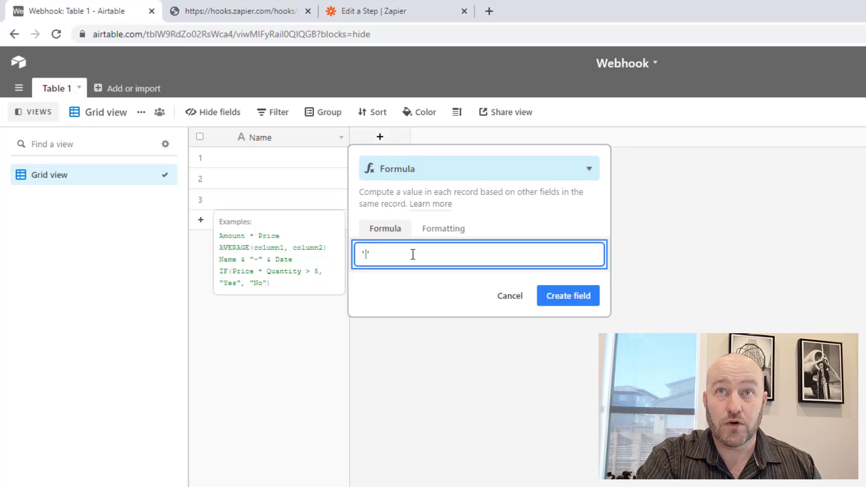
key(ctrl+v)
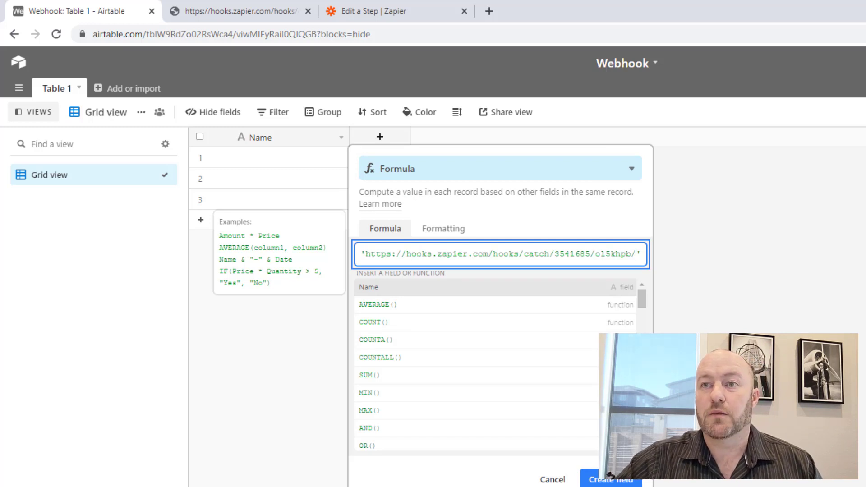
click(610, 477)
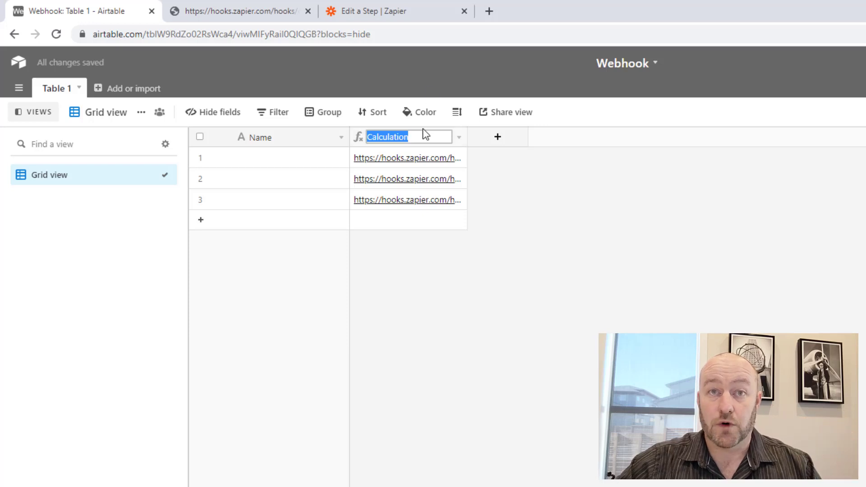
Name the field Webhook URL, widen its column and add a fourth record.
text(Web)
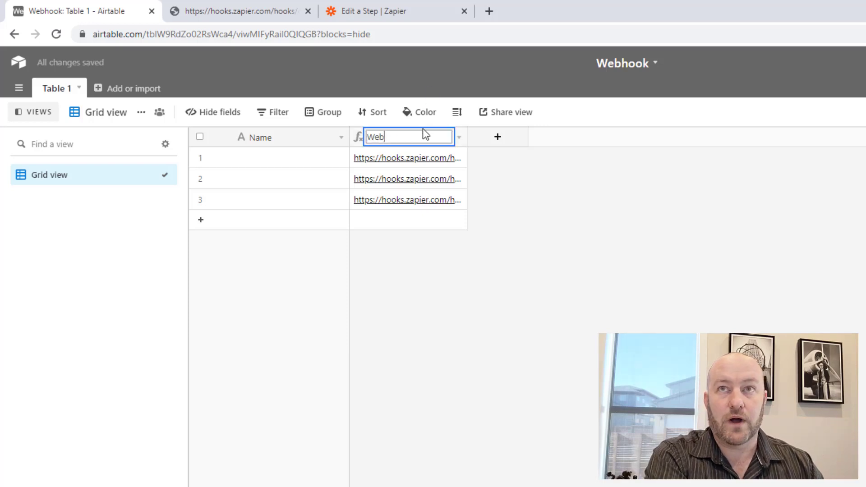
text(hook URL)
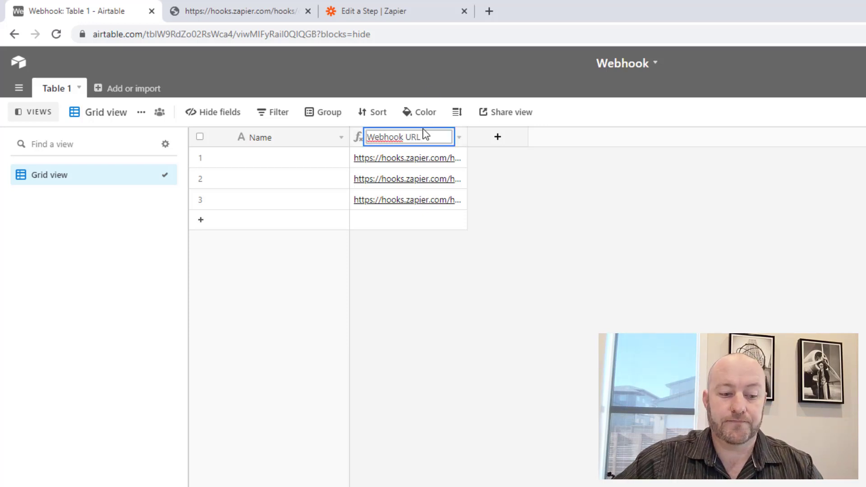
key(Return)
drag(467, 136, 597, 138)
click(494, 226)
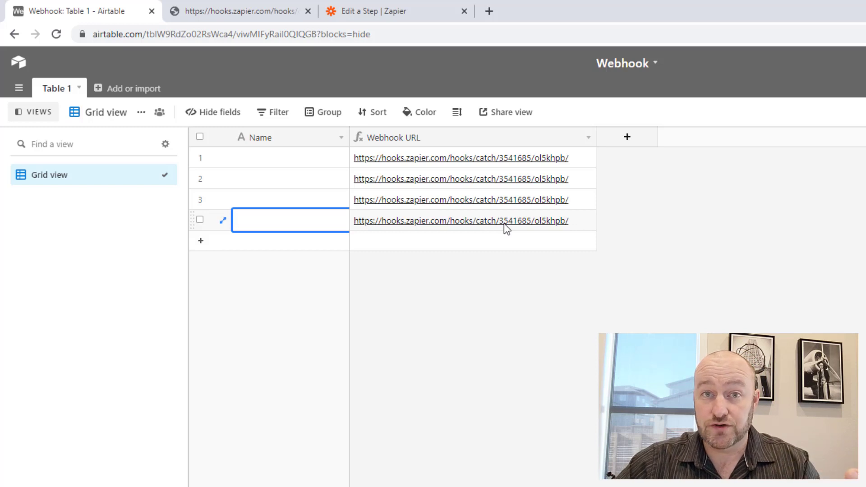
double_click(506, 145)
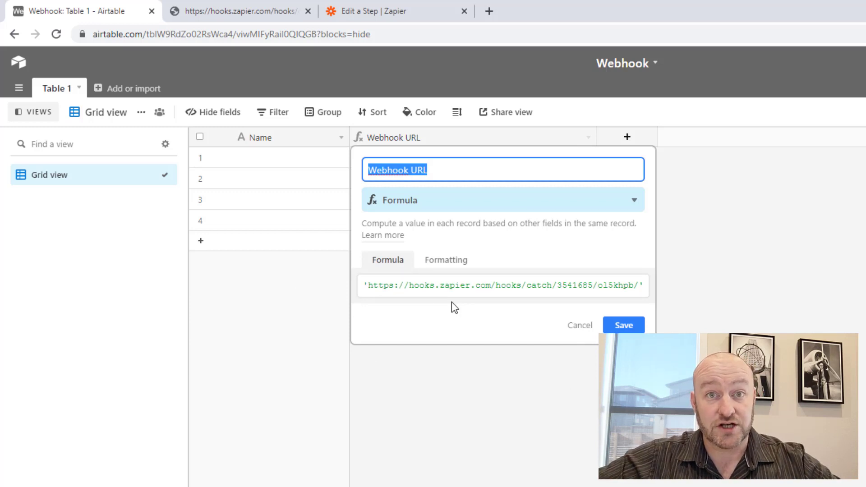
click(577, 326)
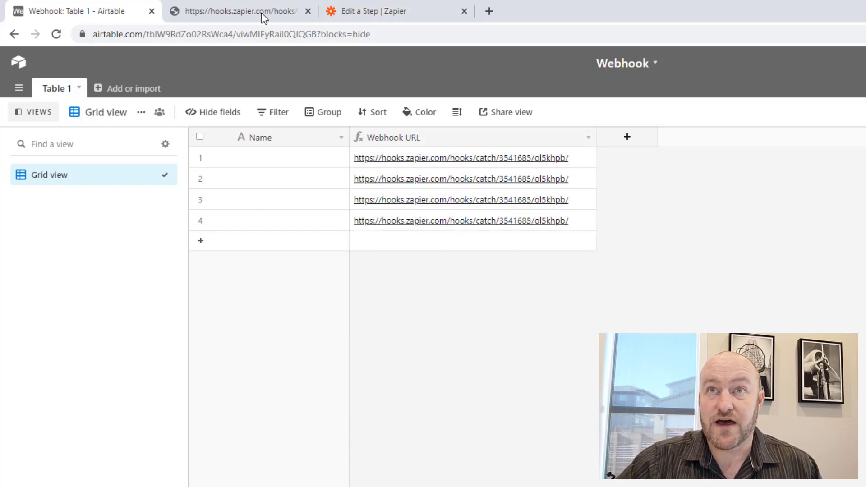
Load the copied webhook URL in the second browser tab to send a request.
click(246, 10)
click(256, 35)
key(ctrl+v)
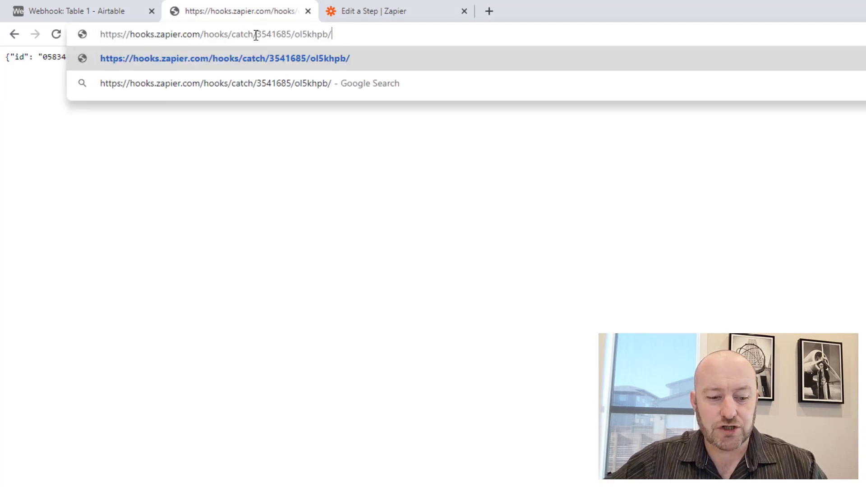
key(Return)
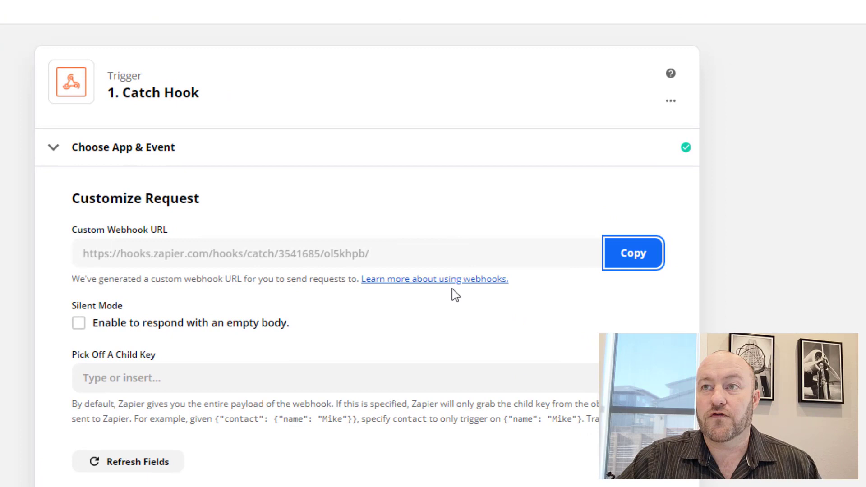
Test the Catch Hook trigger, which finds no request, and reopen Customize Request.
scroll(453, 288, down, 3)
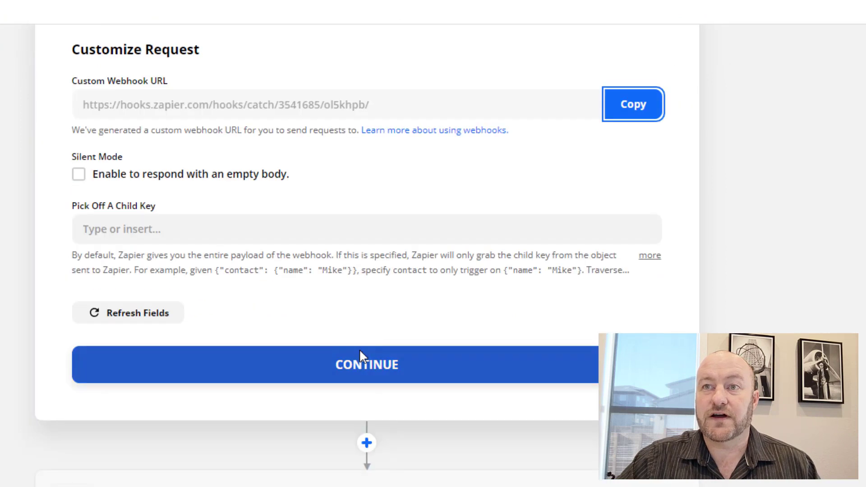
click(360, 356)
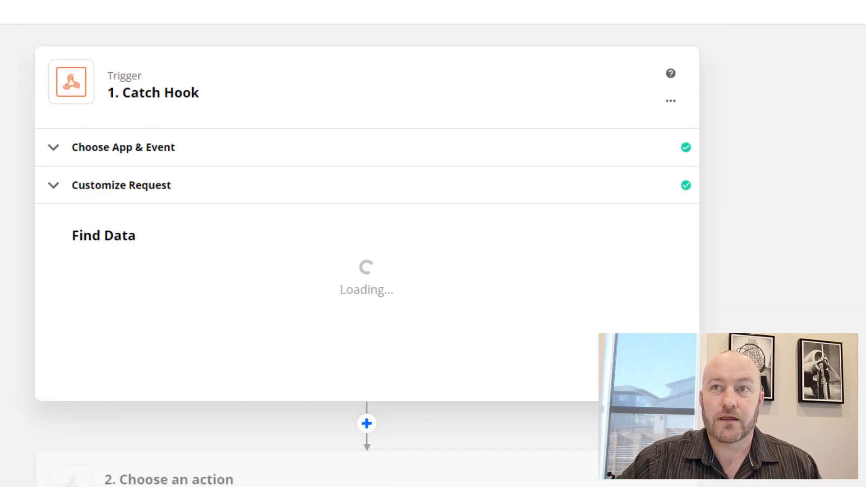
scroll(116, 332, down, 3)
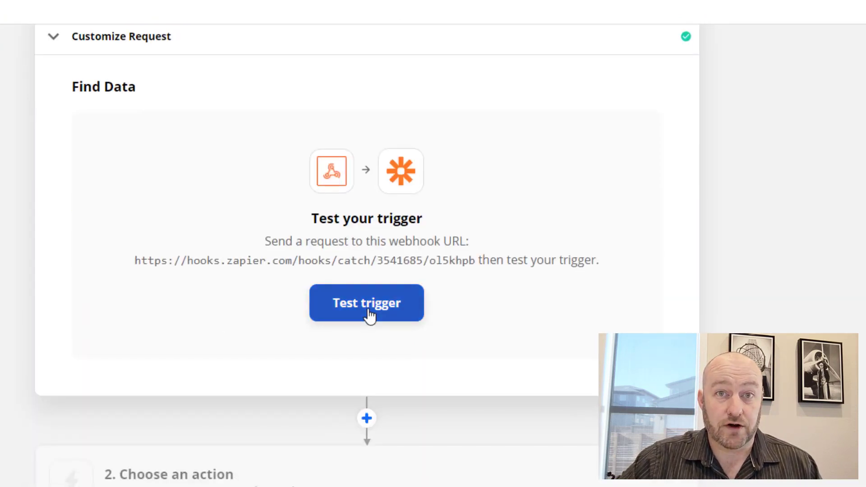
click(369, 311)
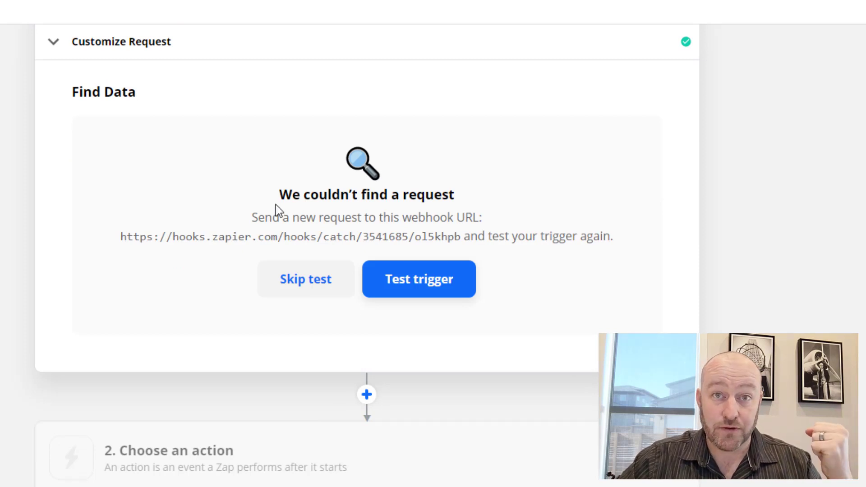
scroll(271, 206, up, 3)
click(135, 178)
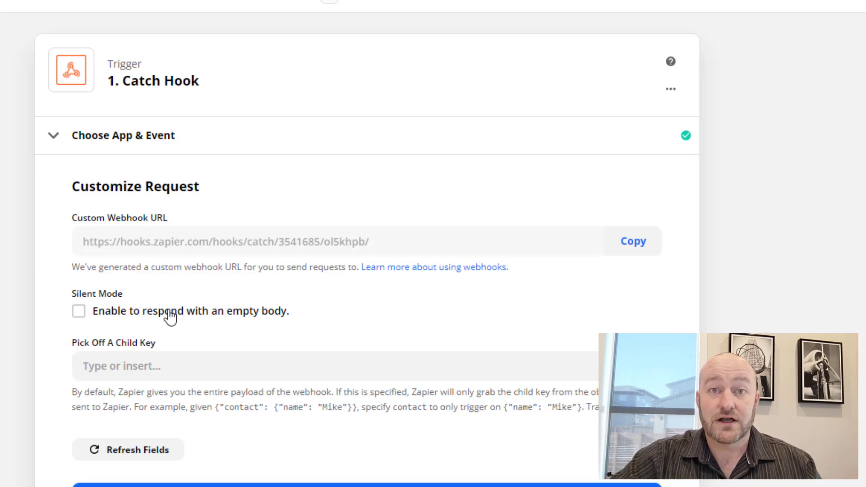
Resend the webhook URL with a ?myName= first-name parameter, then return to Zapier.
click(219, 9)
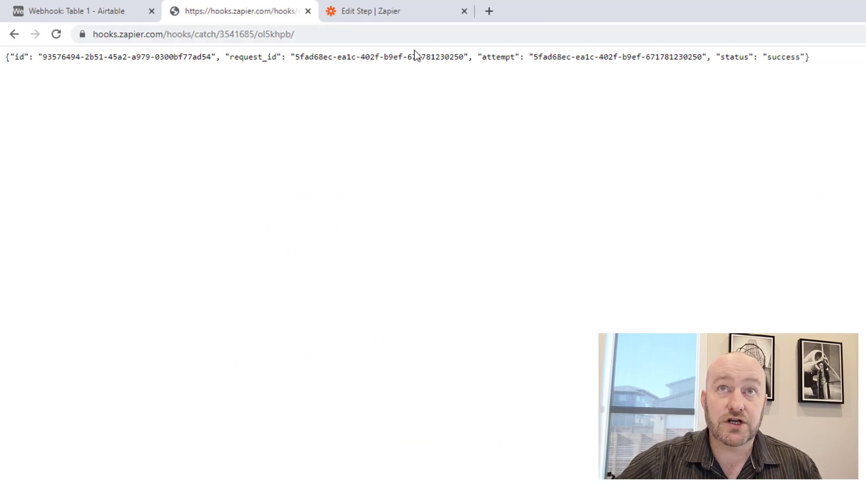
click(388, 34)
click(388, 34)
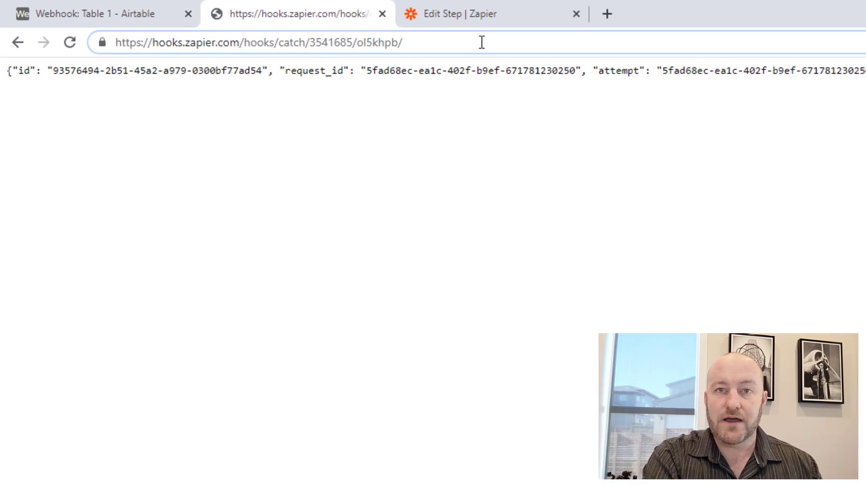
text(?)
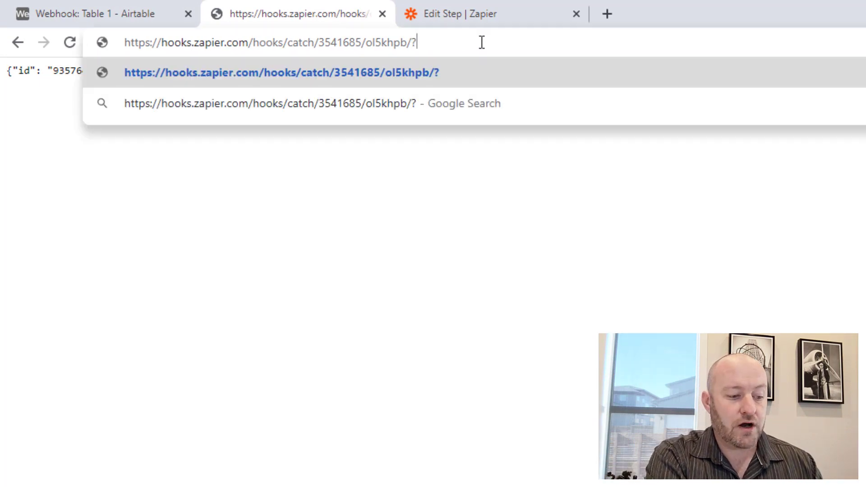
text(myNam)
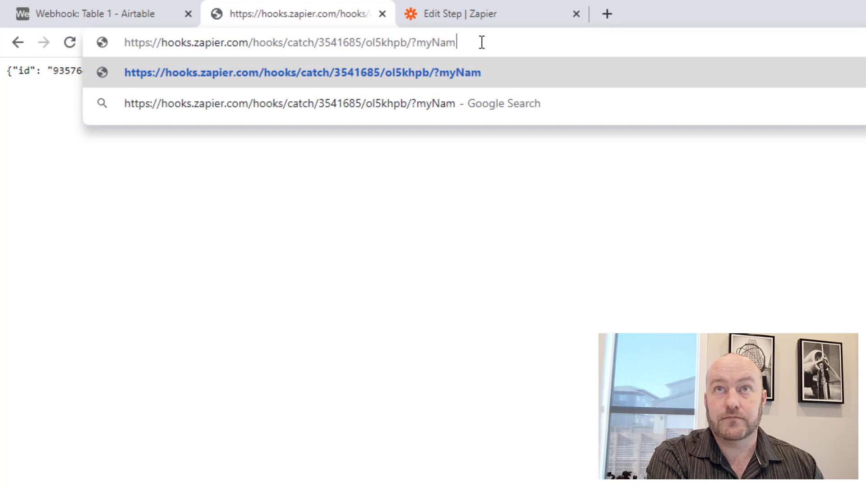
text(e=Gareth)
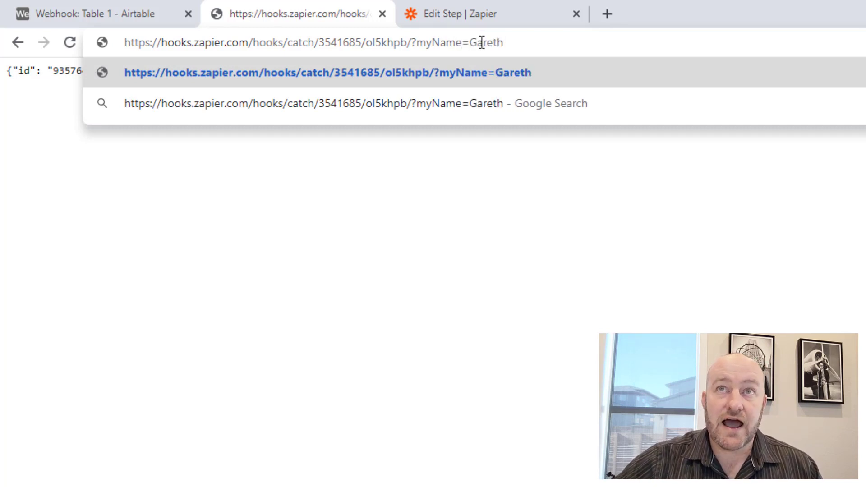
key(ctrl+a)
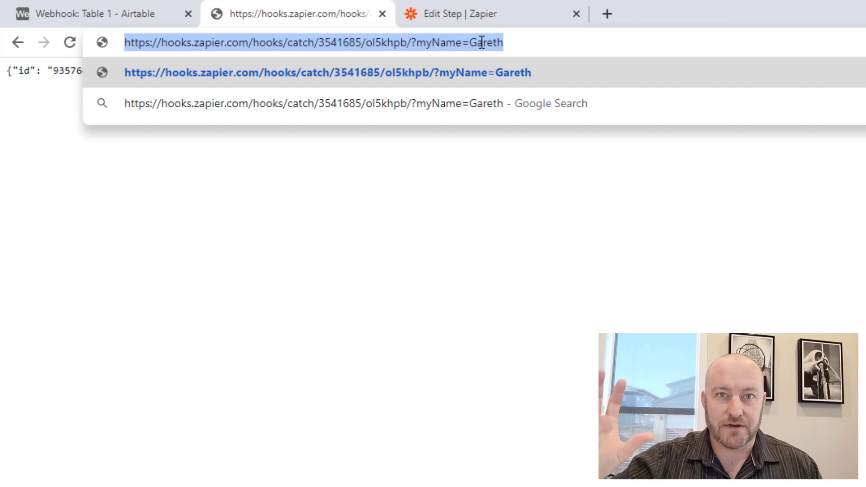
key(Return)
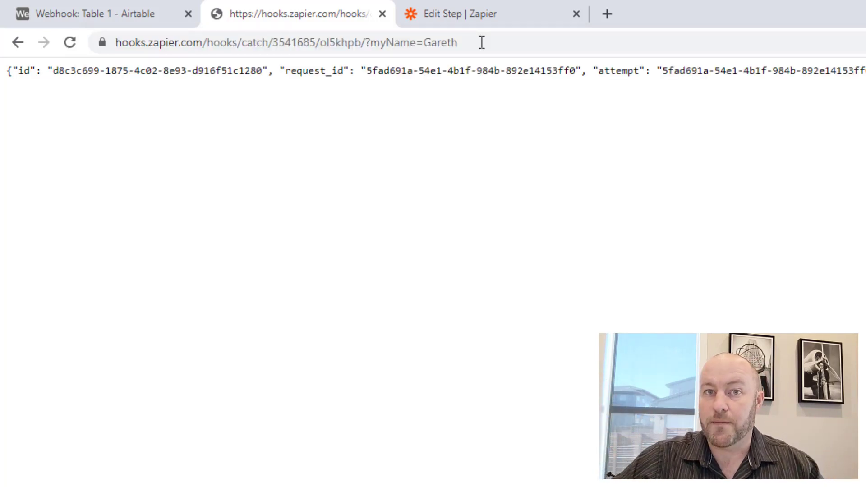
click(412, 7)
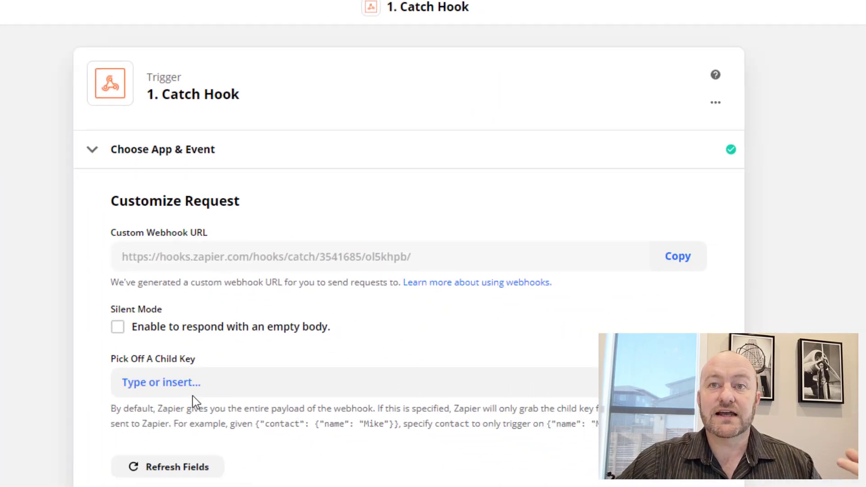
Test the trigger until Request A appears with its querystring__myName value.
scroll(53, 392, down, 3)
click(318, 364)
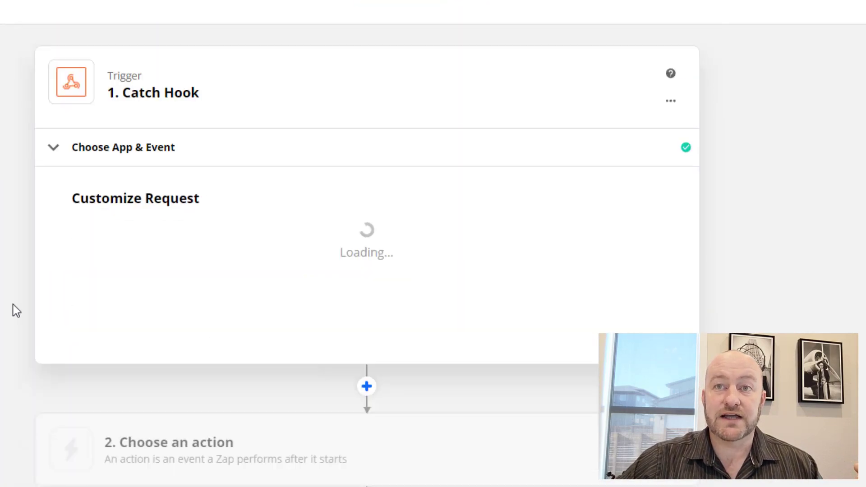
click(371, 458)
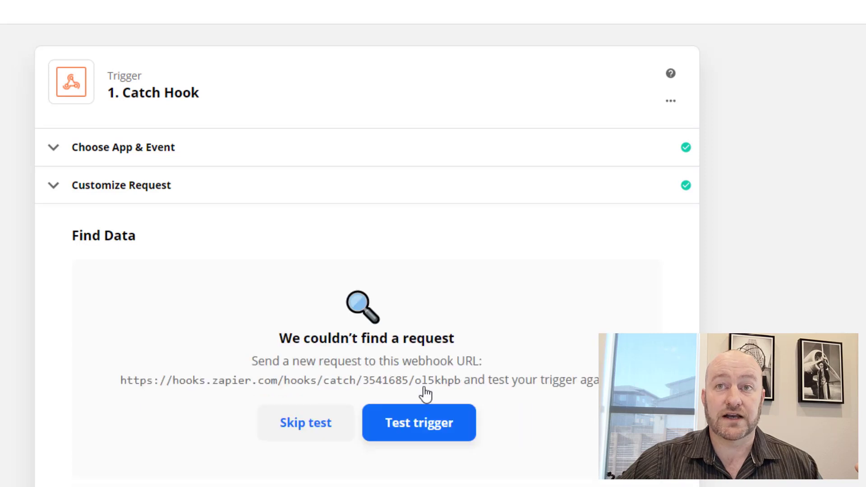
click(460, 425)
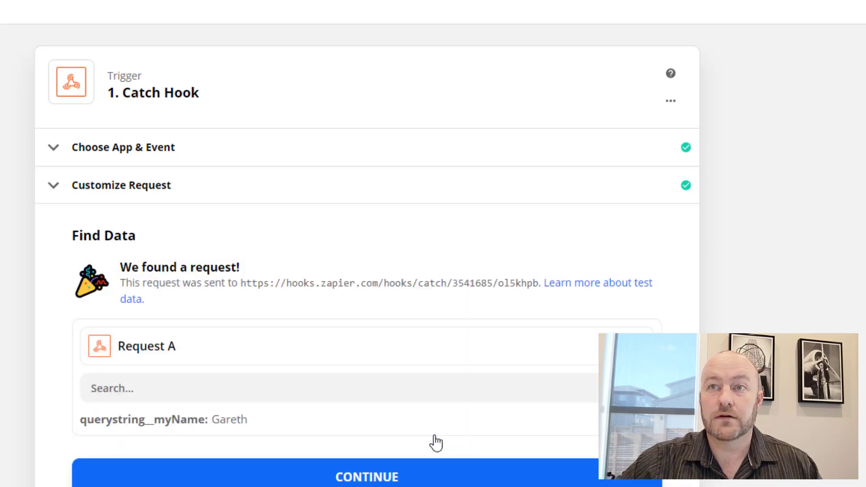
scroll(521, 280, down, 3)
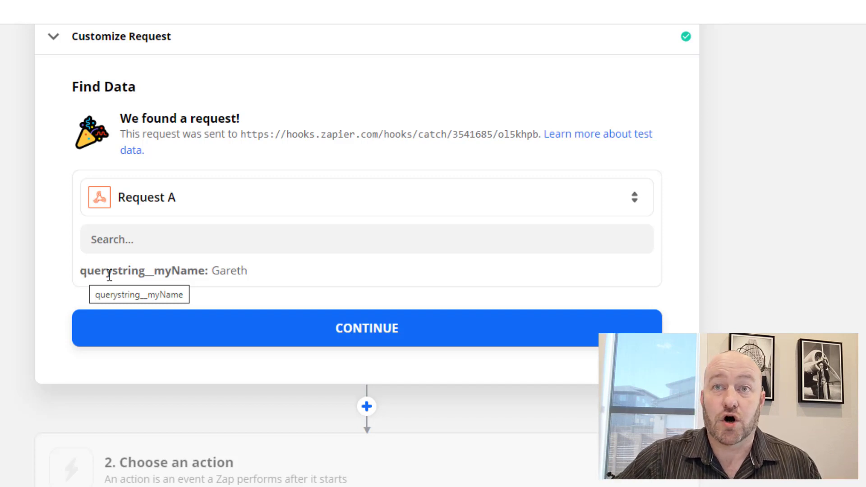
drag(154, 272, 202, 274)
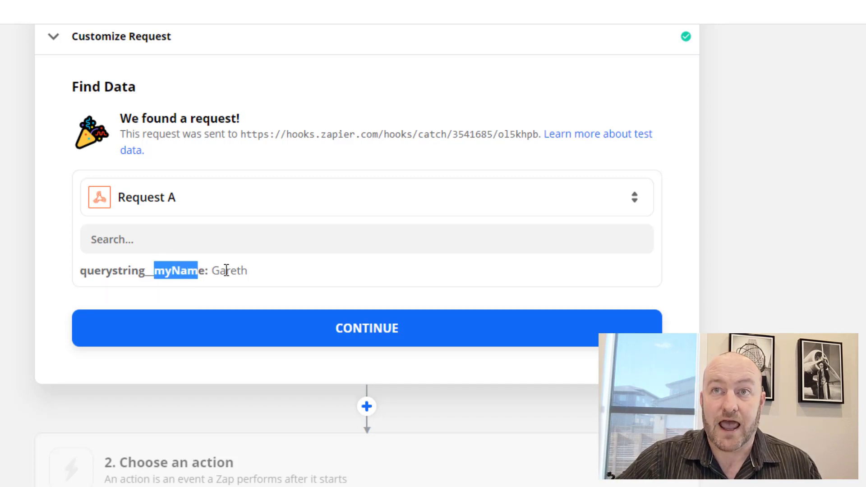
click(219, 271)
double_click(219, 270)
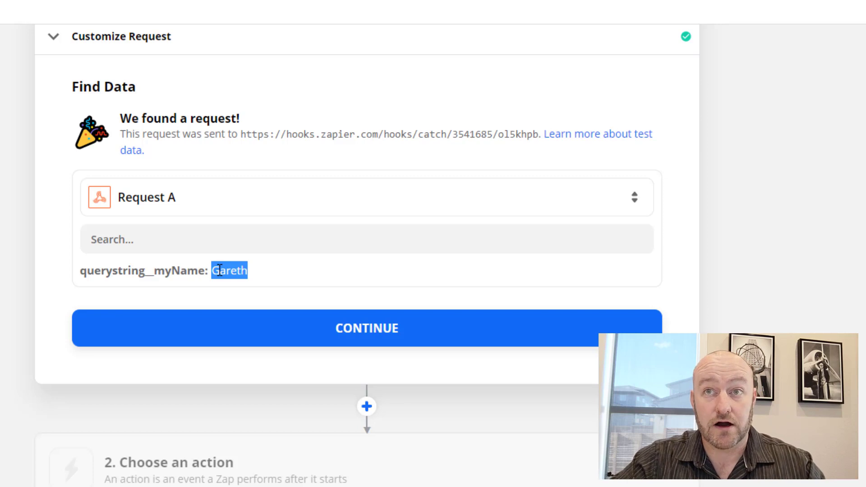
Return to the webhook response page with the cursor at the URL's end.
click(47, 235)
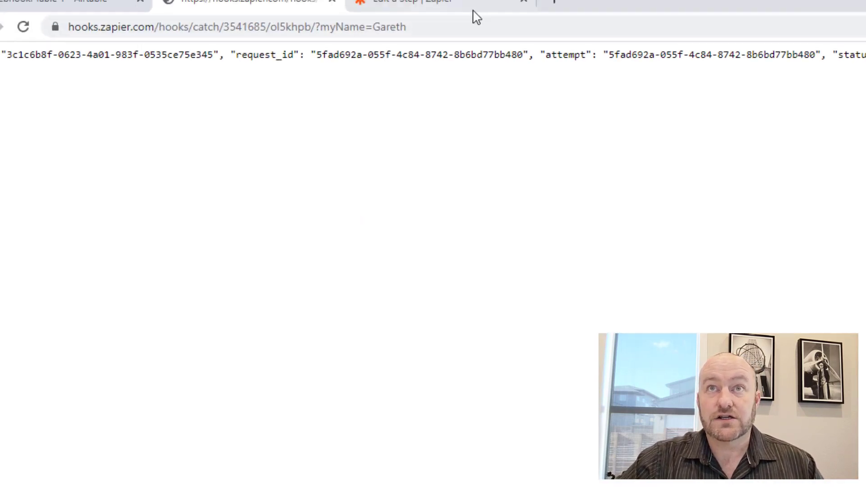
click(435, 25)
click(435, 25)
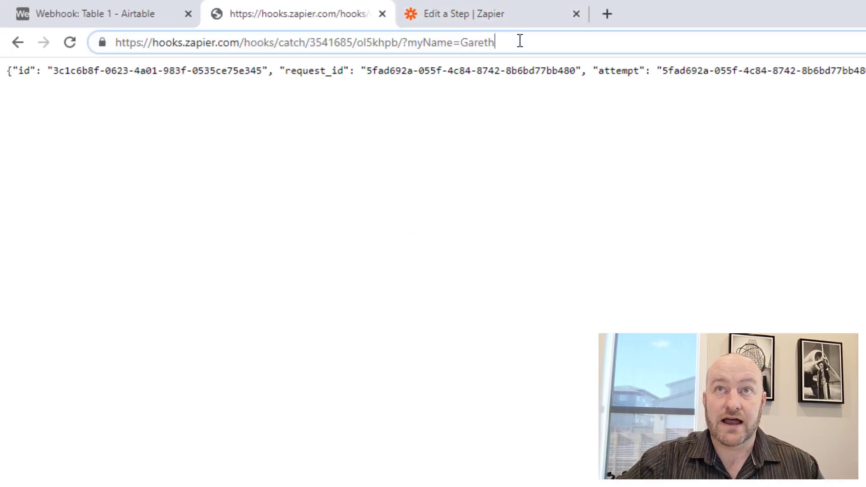
Append an &lastName= surname parameter to the webhook URL and resend it.
text(&)
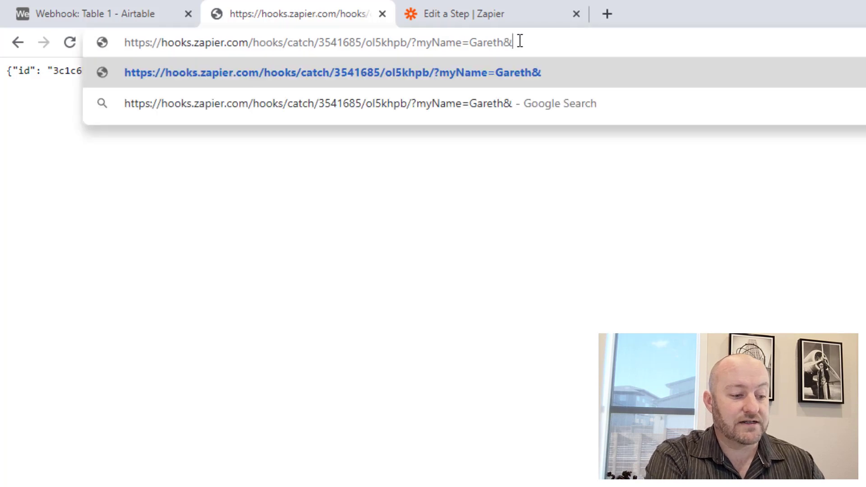
text(lastN)
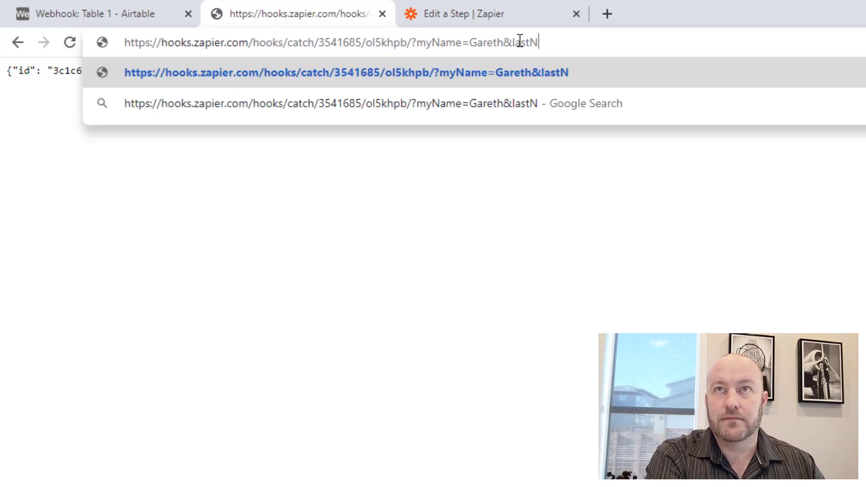
text(ame=Pronovost)
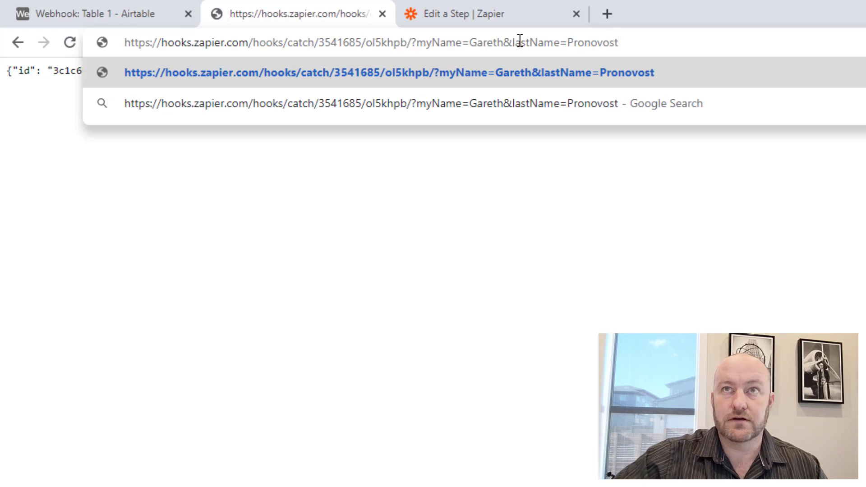
key(ctrl+a)
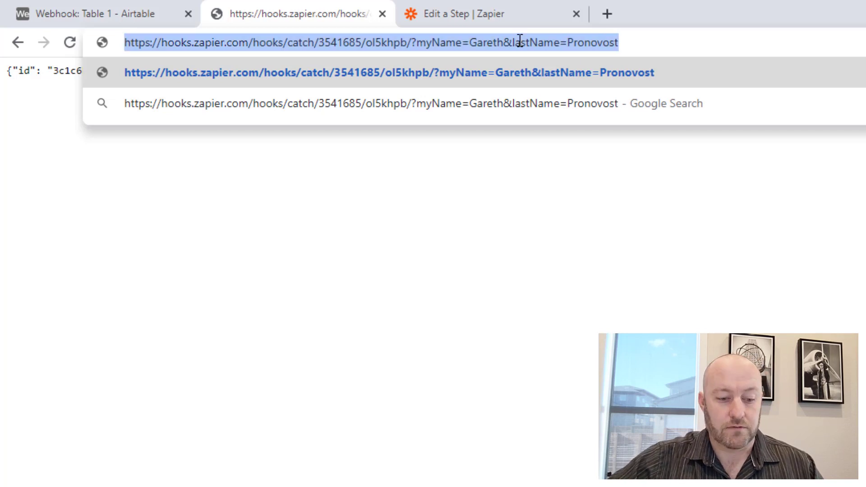
key(Return)
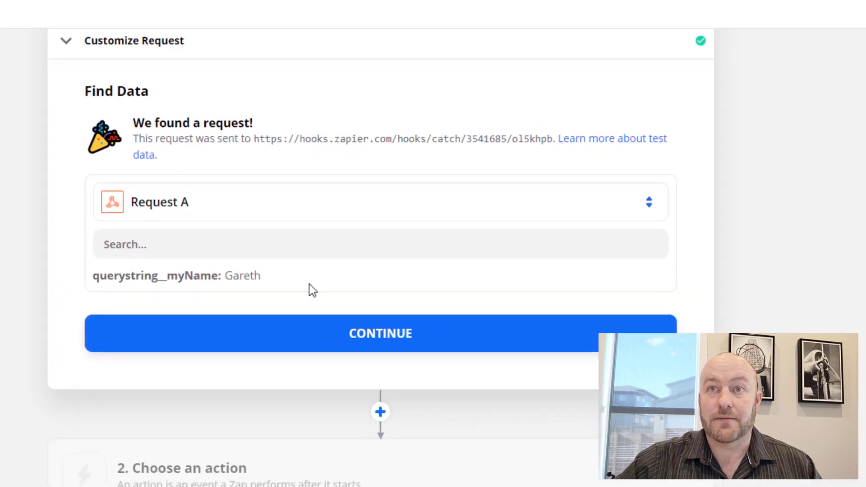
Load more requests and pick Request B, with myName and lastName, as sample data.
click(287, 332)
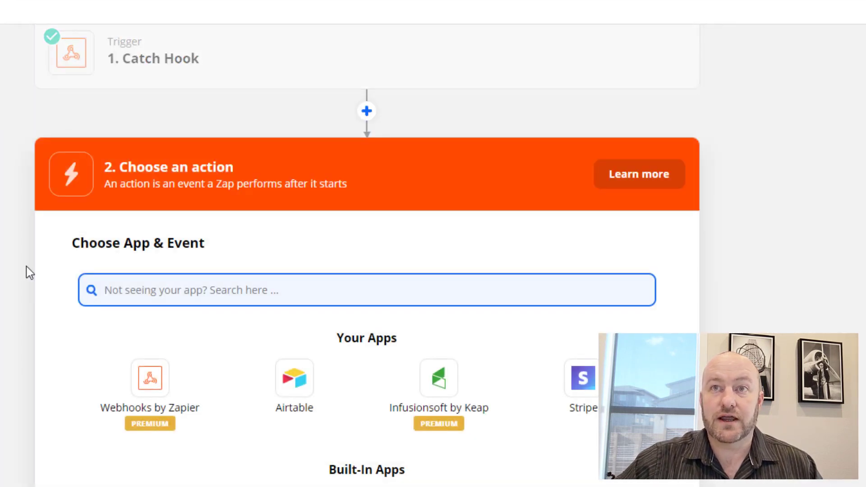
click(201, 61)
click(119, 230)
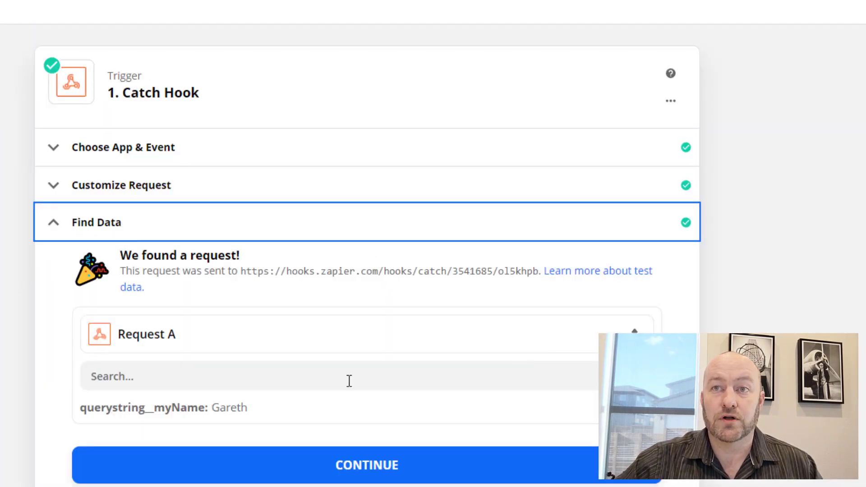
click(239, 349)
scroll(180, 422, down, 3)
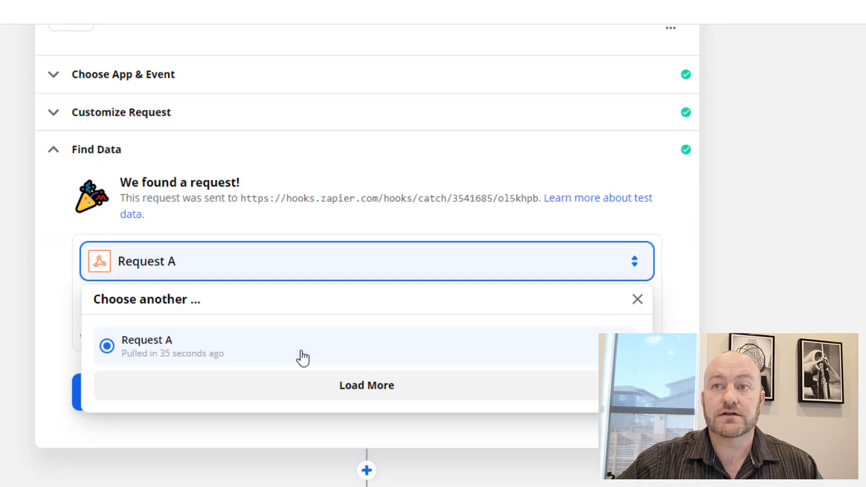
click(368, 319)
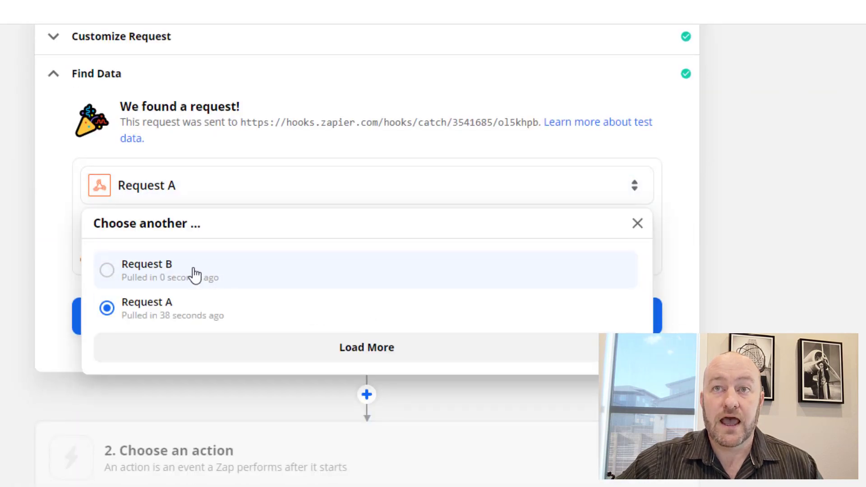
click(193, 273)
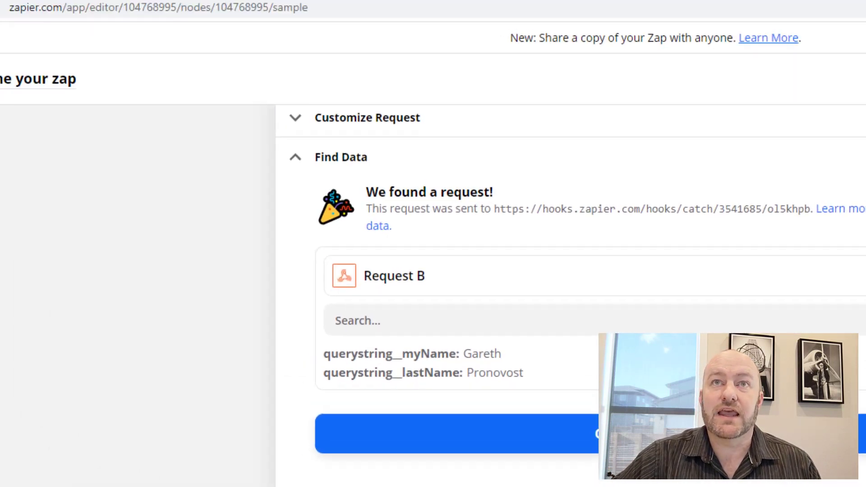
click(295, 11)
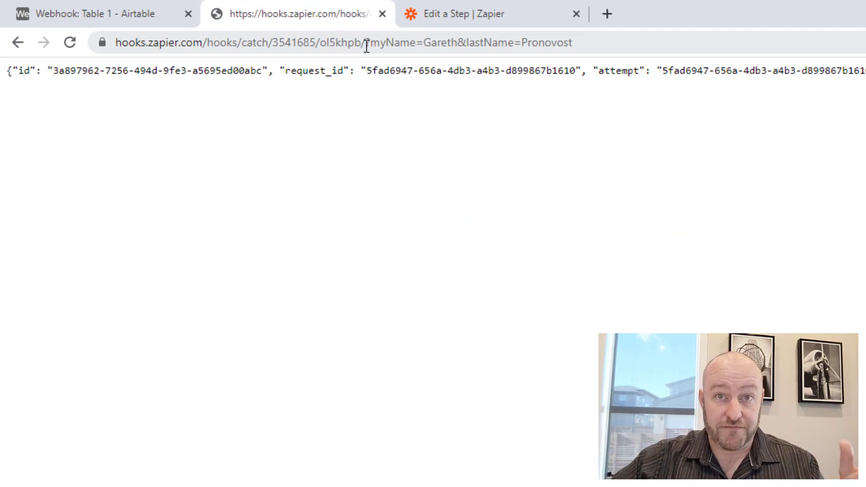
Add &birthmonth=October to the webhook URL and resend it.
drag(367, 45, 101, 42)
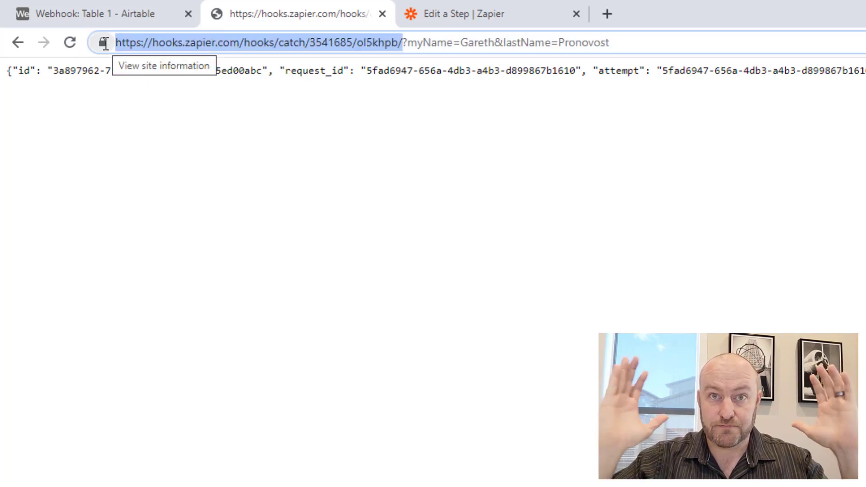
click(404, 43)
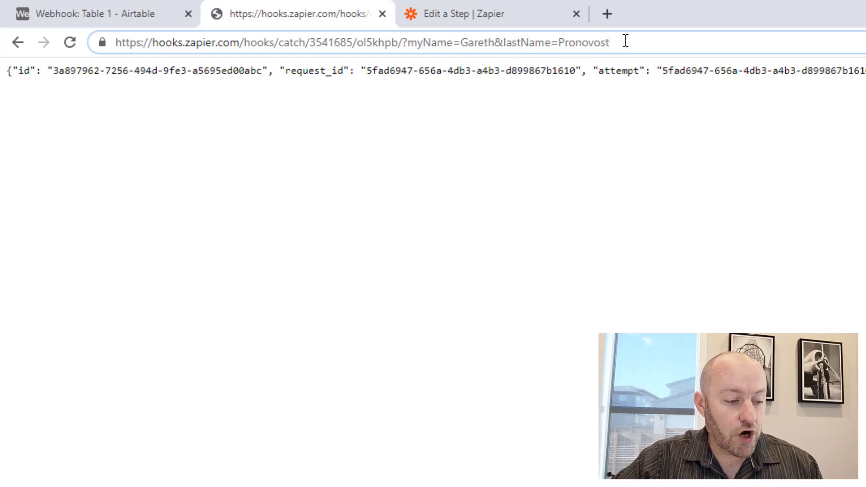
text(&)
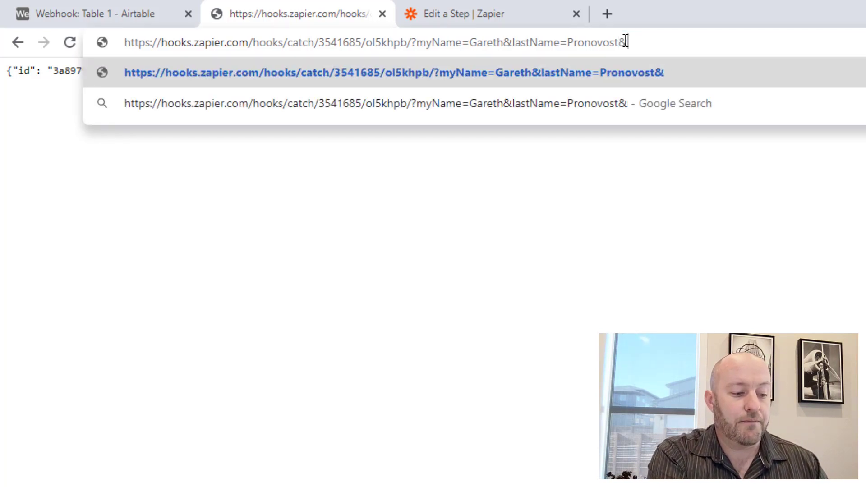
text(birthmonth)
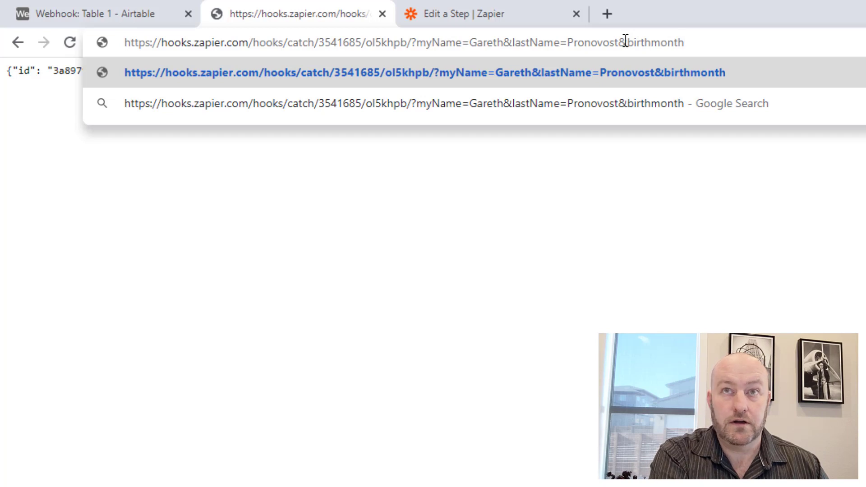
text(=)
text(October)
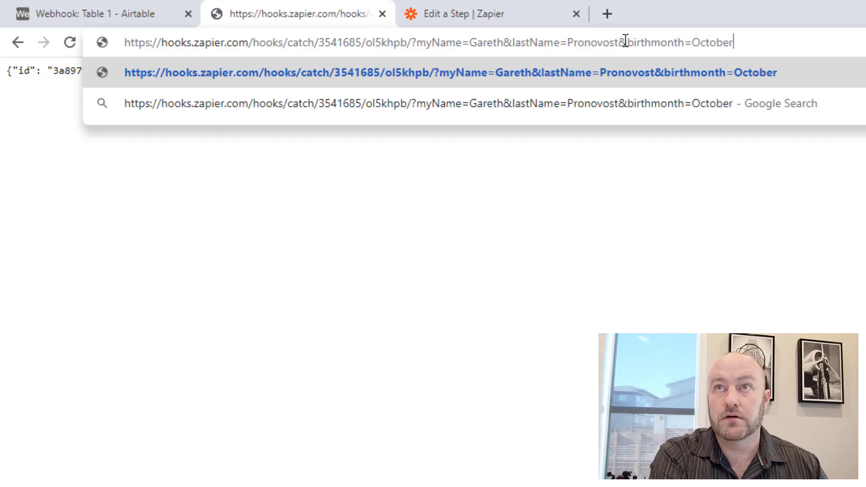
key(Return)
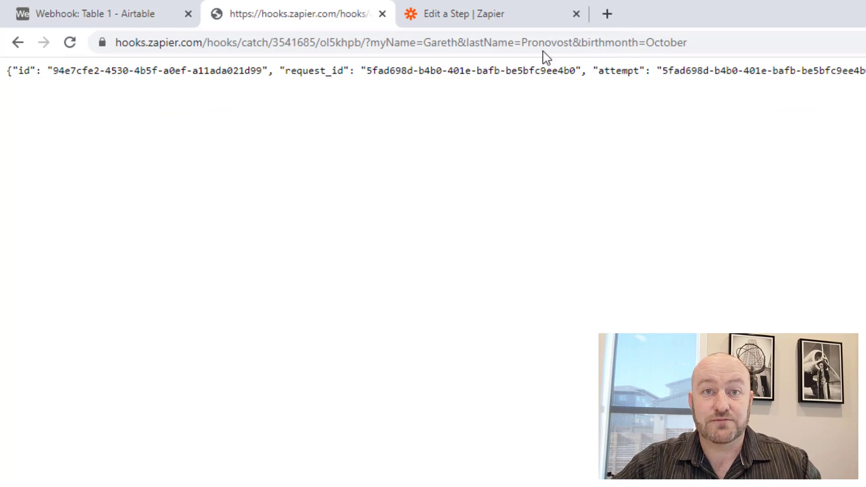
click(464, 14)
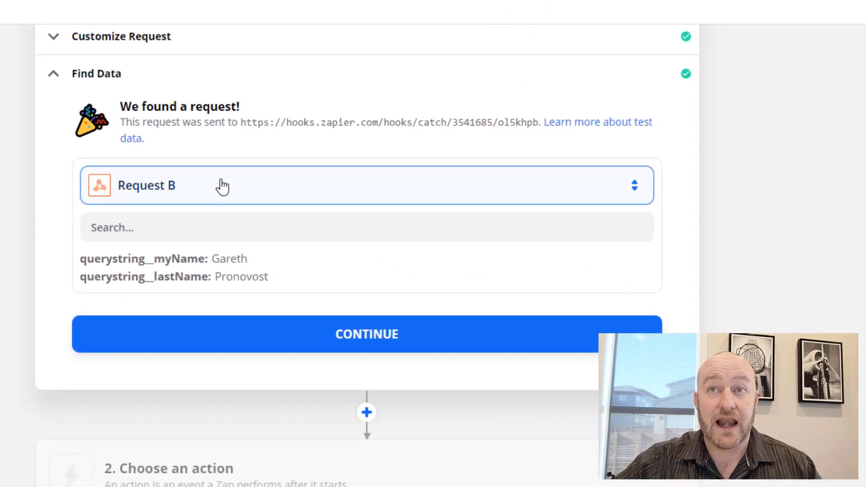
Load the newest request and choose Request C, with birth month October, as sample data.
click(223, 186)
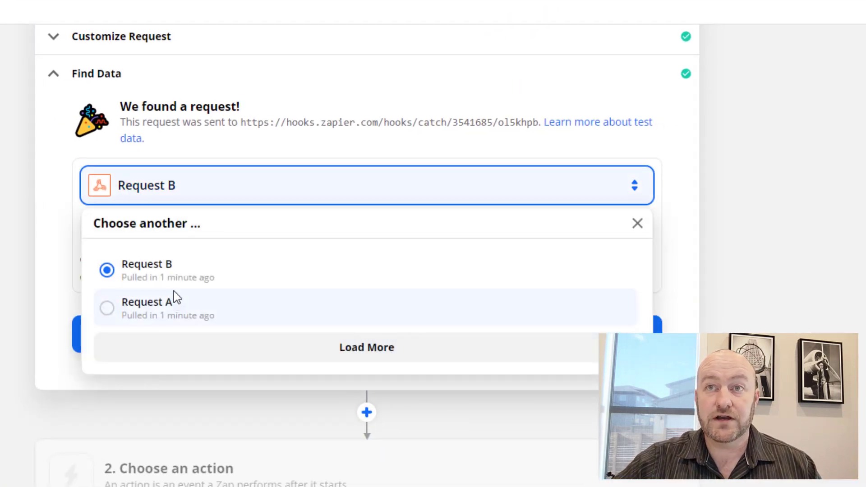
click(308, 357)
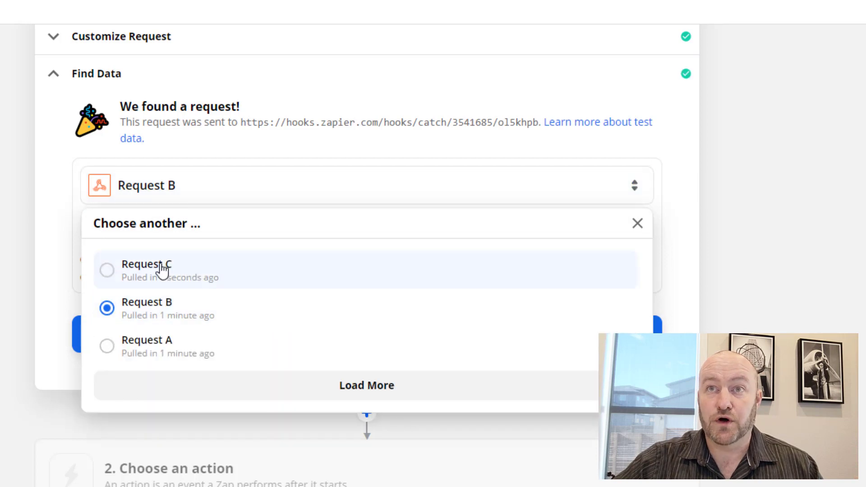
click(162, 270)
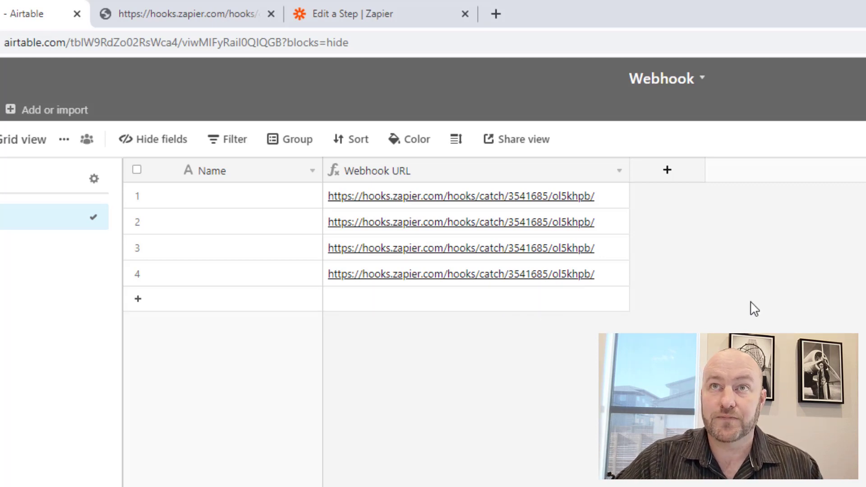
Add a single line text field named First Name.
click(665, 178)
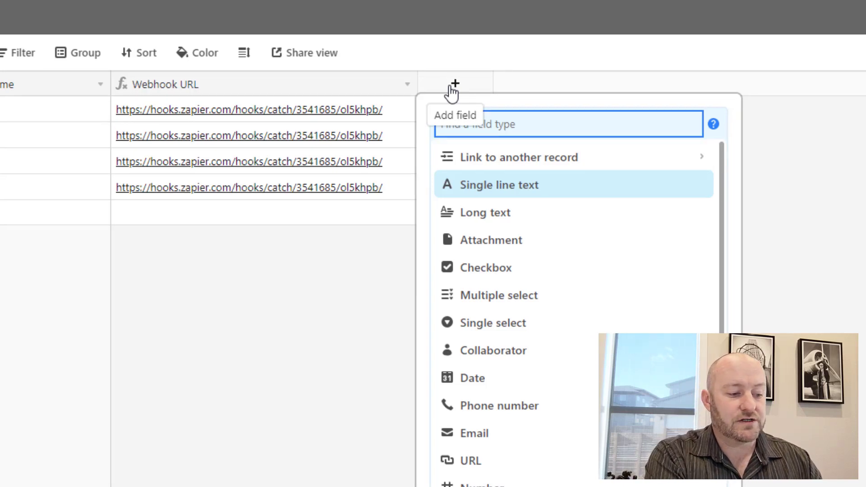
text(First Name)
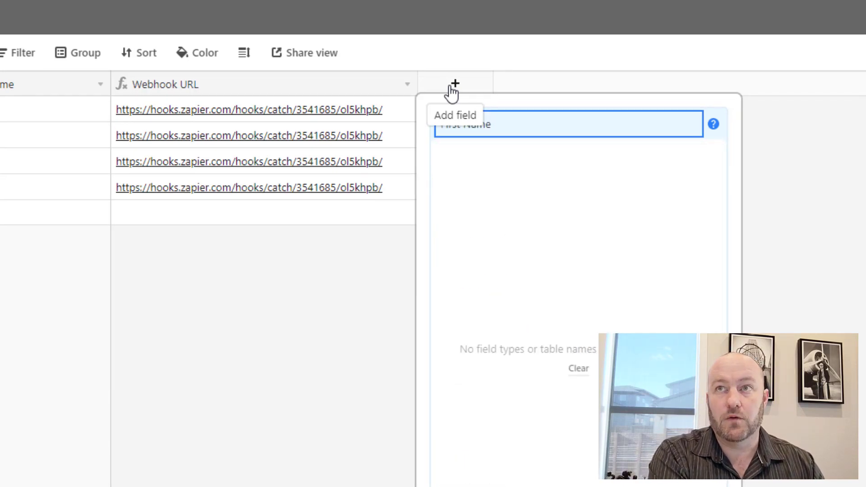
key(ctrl+a)
text(single)
key(Return)
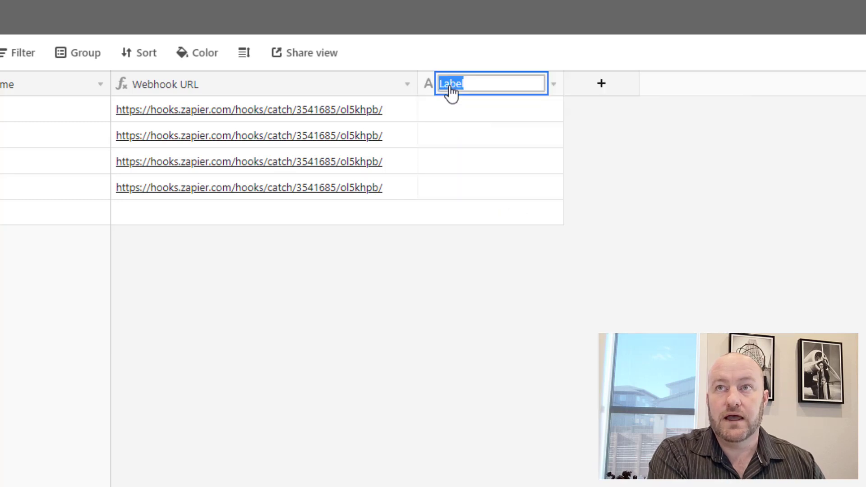
text(First Name)
key(Return)
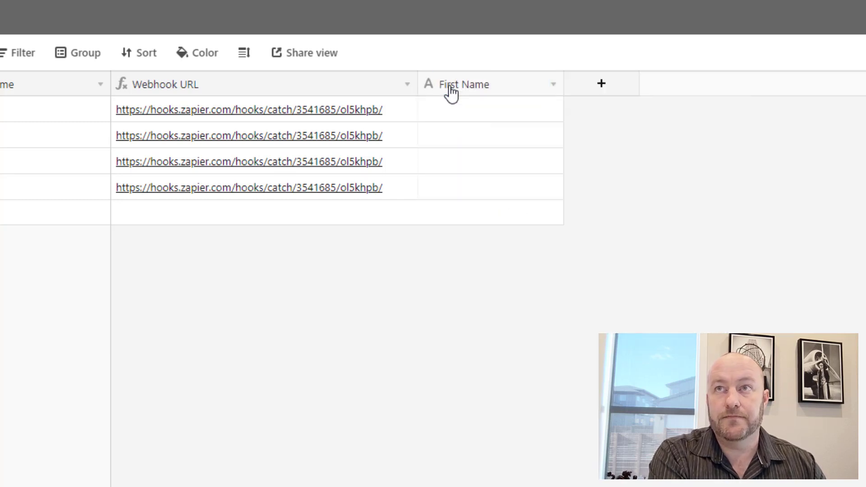
Add a second single line text field named Last Name.
click(590, 95)
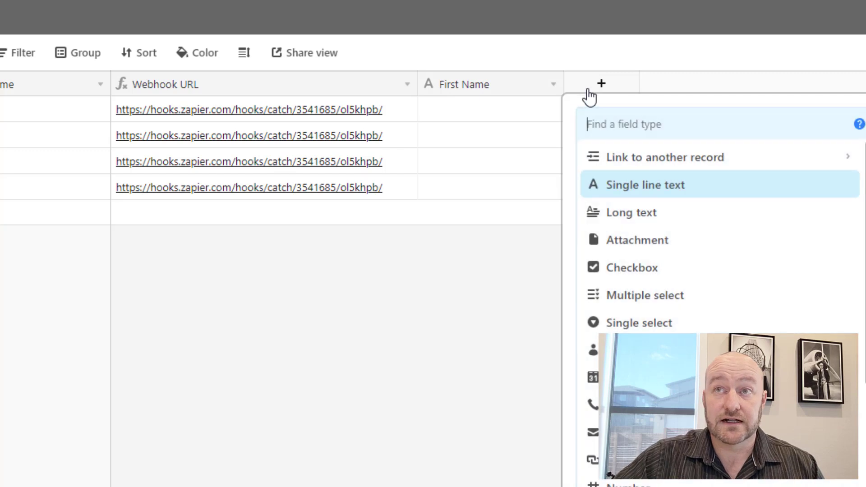
text(sing)
key(Return)
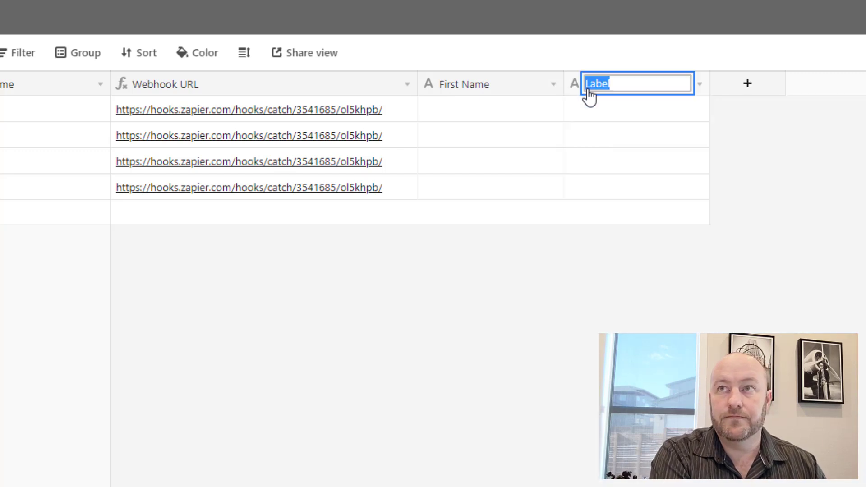
text(Last Name)
key(Return)
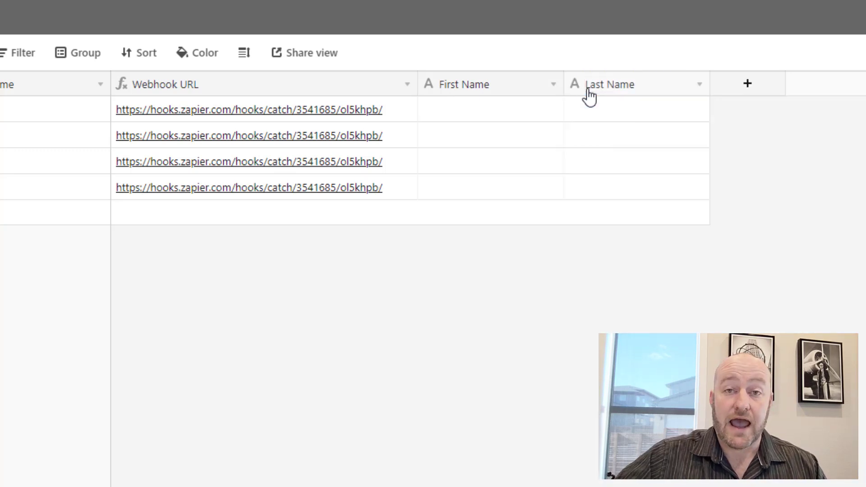
Add a single select field named Birth Month.
click(748, 84)
text(Di)
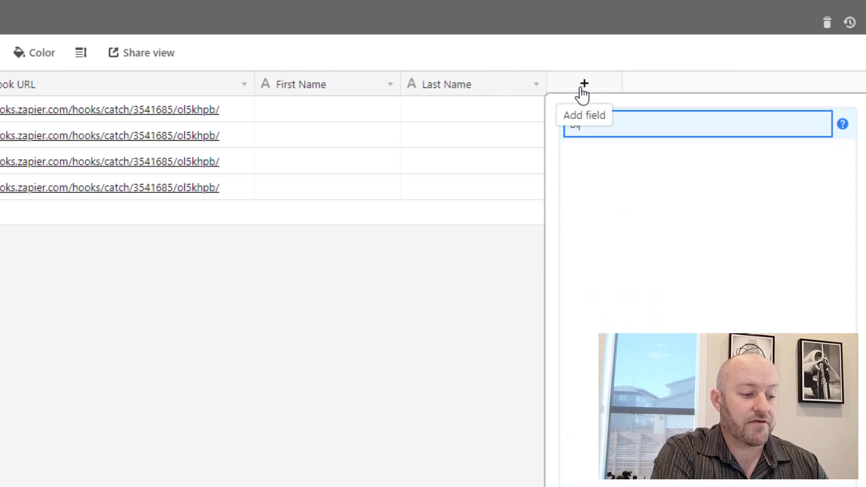
key(BackSpace)
key(BackSpace)
text(Month)
key(ctrl+a)
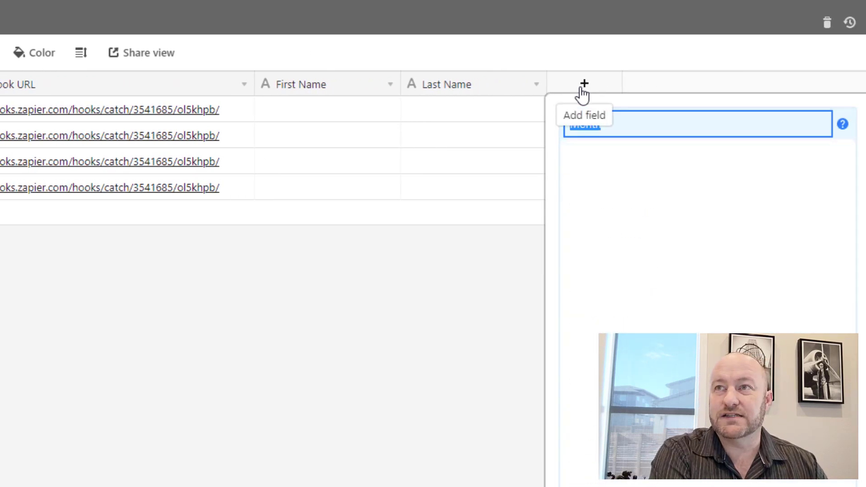
text(sing)
key(Down)
key(Return)
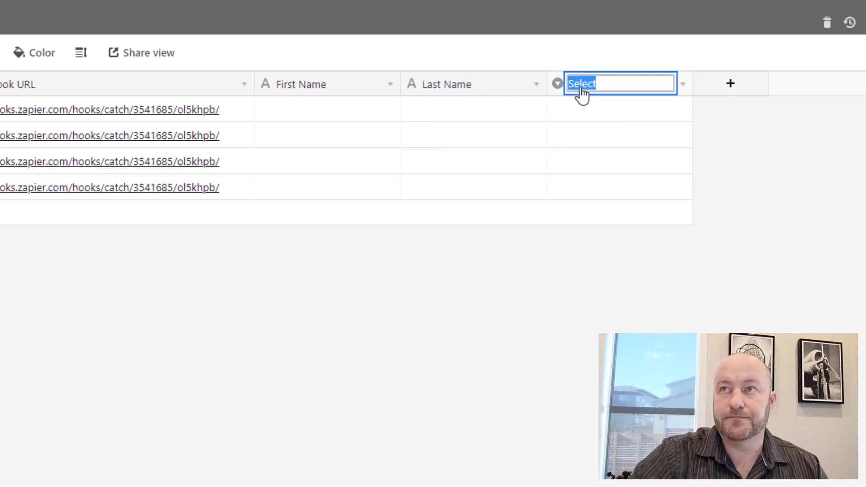
text(Birth Month)
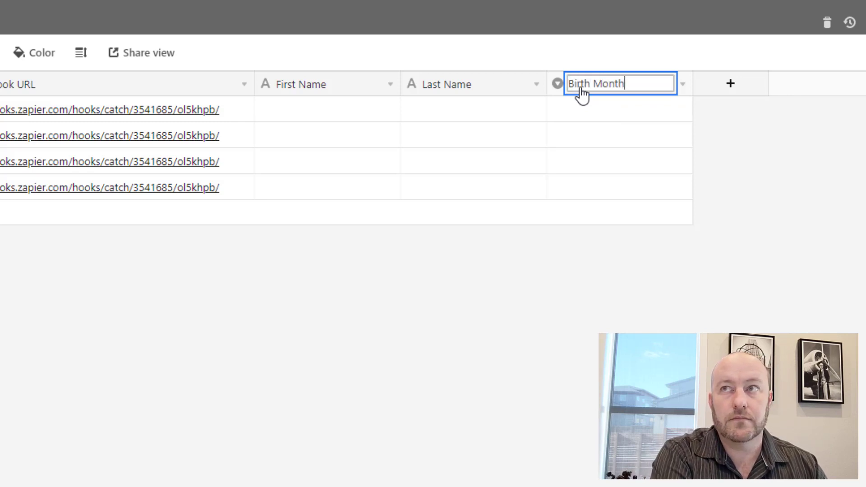
key(Return)
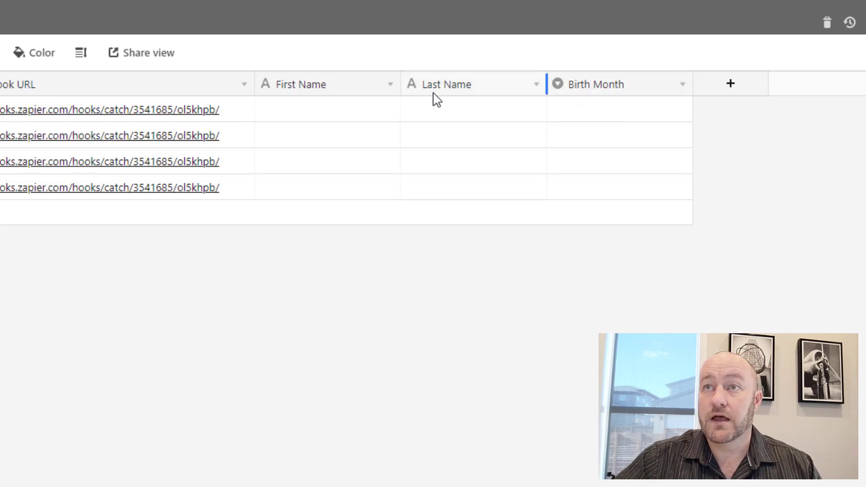
Fill the first record with a sample first and last name and new Birth Month option October.
click(318, 119)
text(Gareth)
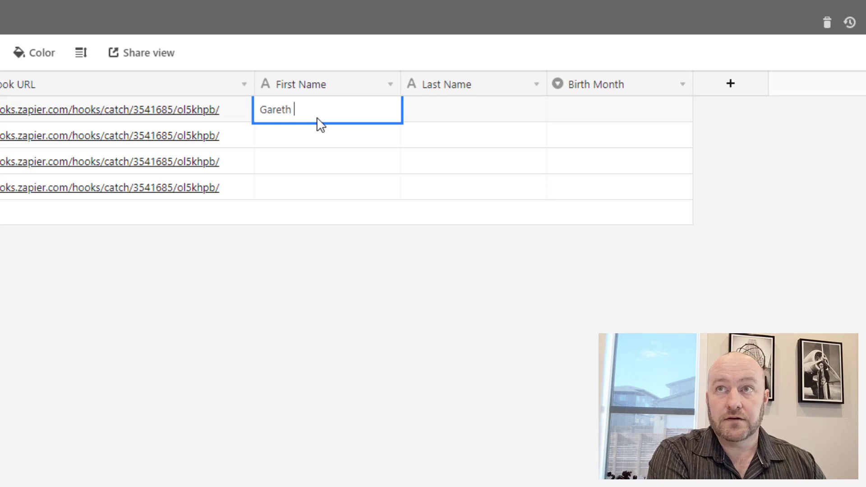
key(Tab)
text(Pronovost)
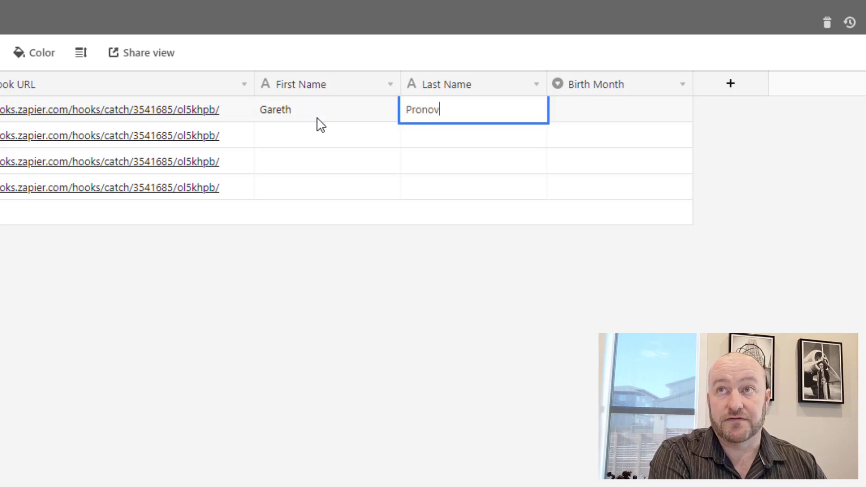
key(Tab)
text(October)
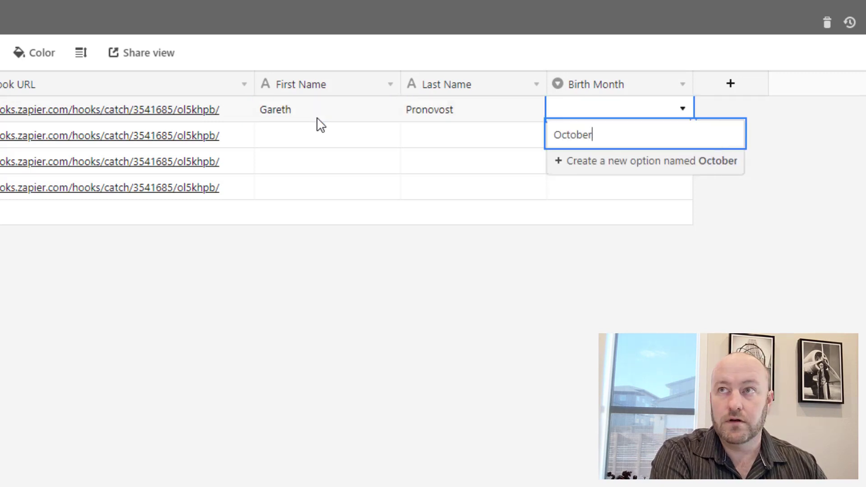
key(Return)
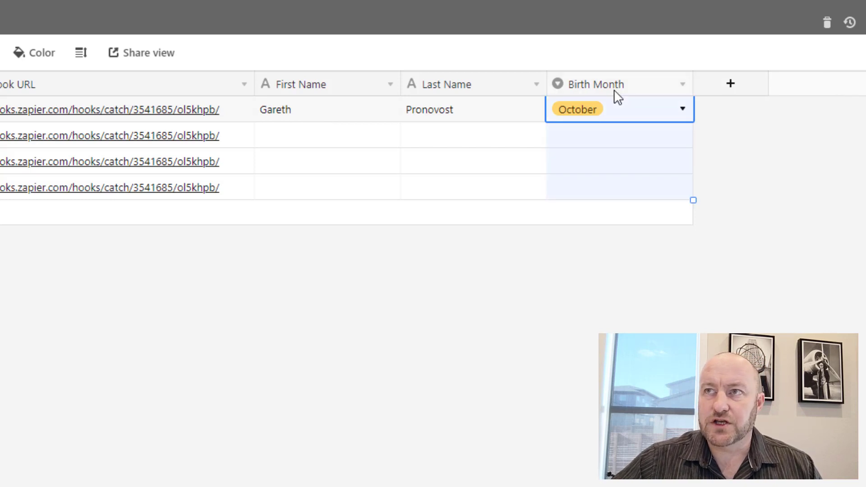
Add month options January, February, March onward to Birth Month, move October into order, and save.
double_click(615, 89)
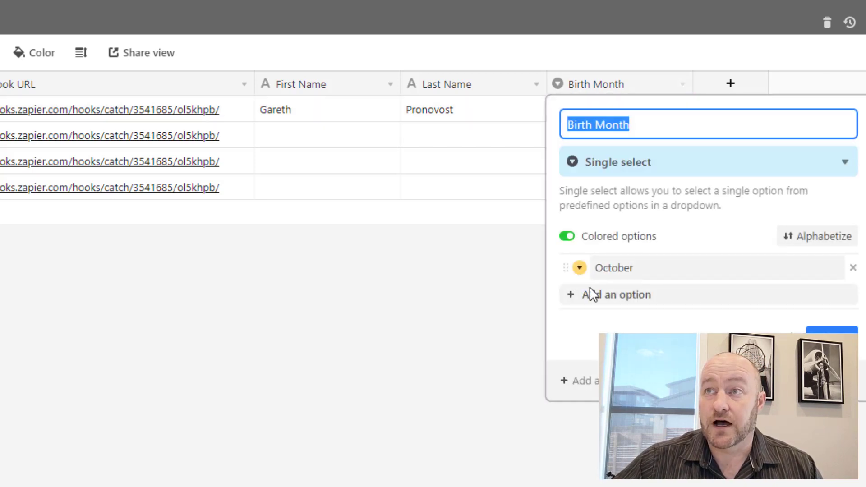
click(594, 295)
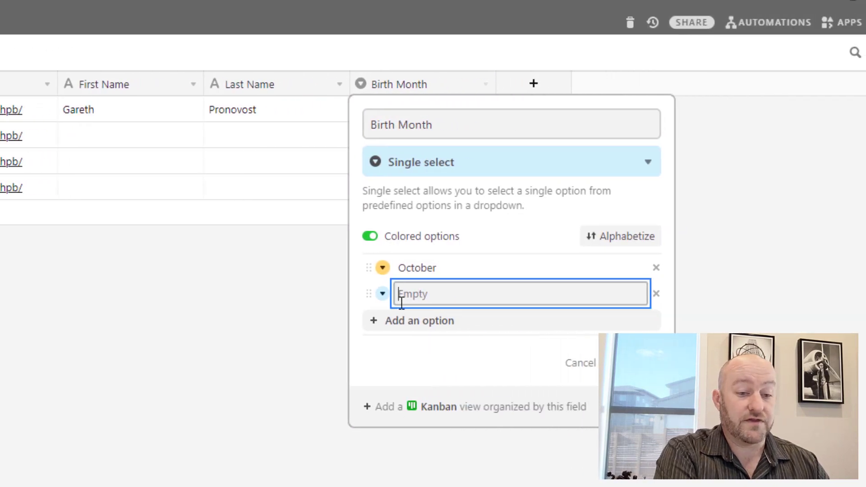
text(January)
key(Return)
text(February)
key(Return)
text(March)
key(Return)
text(April)
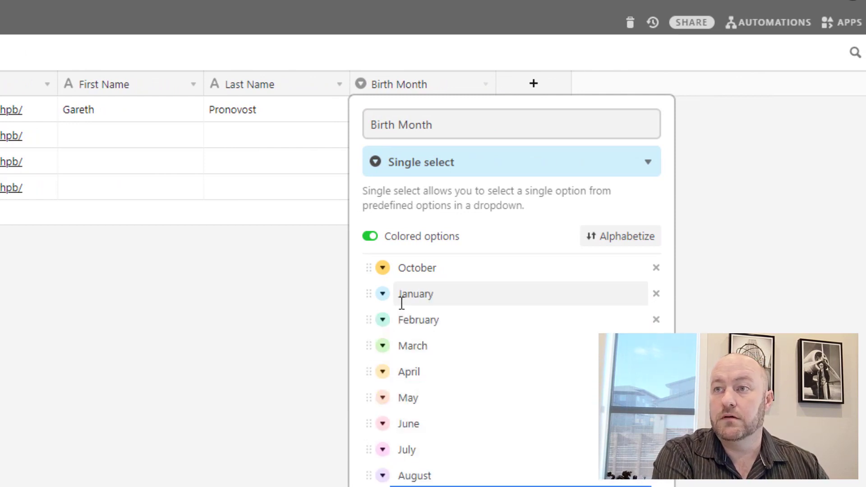
drag(364, 266, 368, 486)
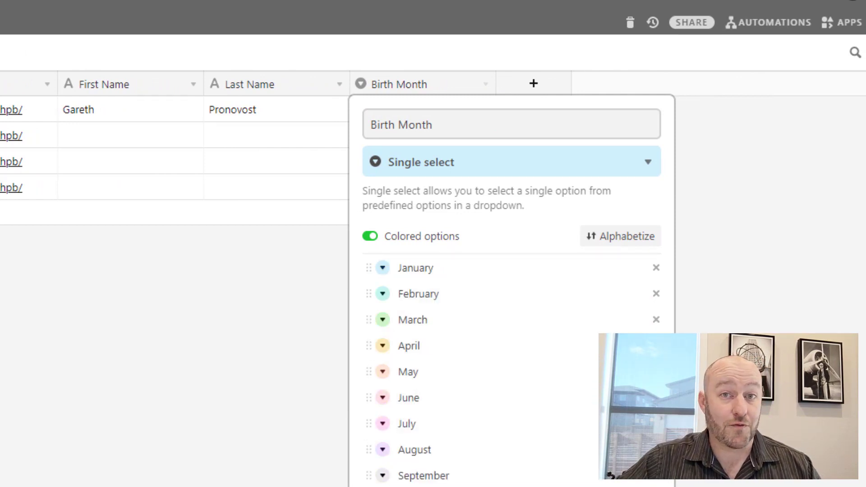
click(172, 421)
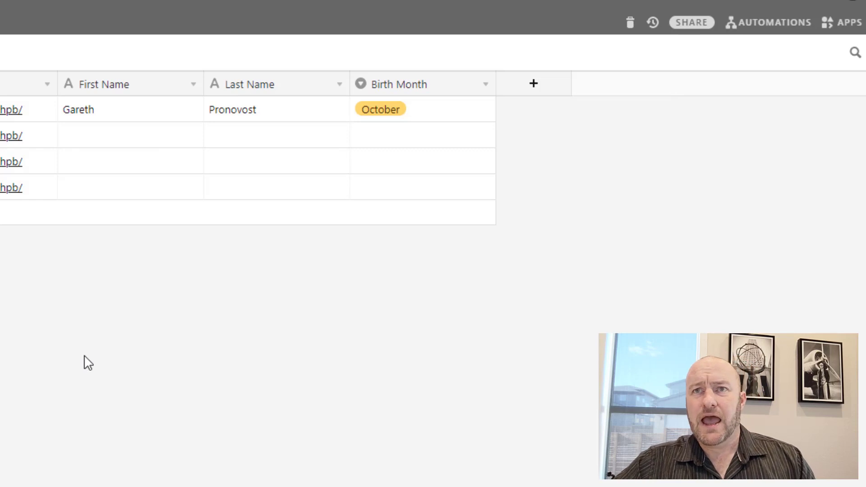
Rename the primary Name field to Full Name and change its type to Formula.
double_click(97, 103)
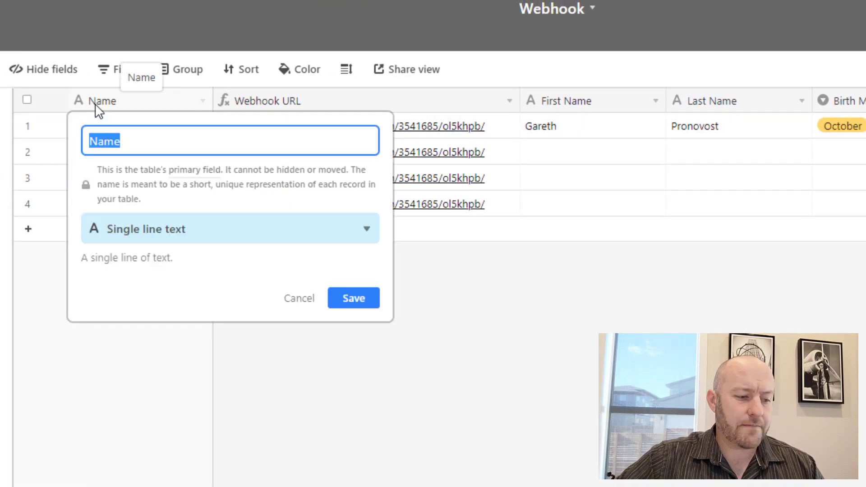
text(Full Name)
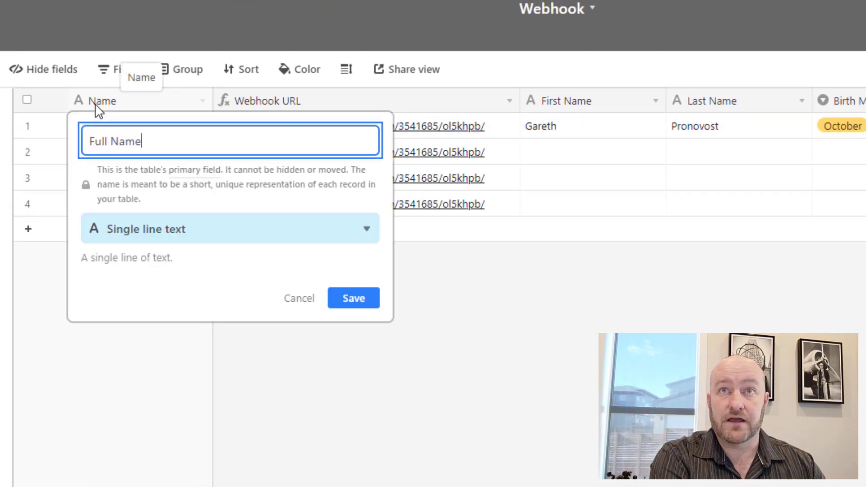
key(Tab)
key(Tab)
text(fo)
key(Return)
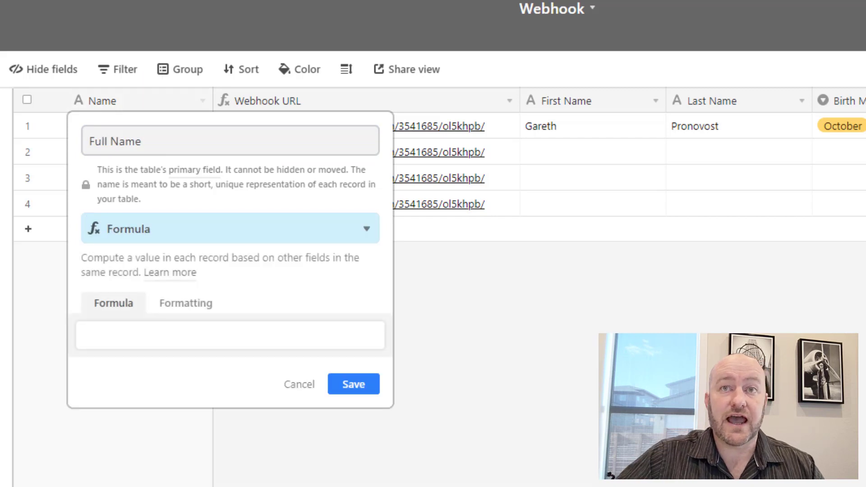
Enter the formula CONCATENATE({First Name},' ',{Last Name}) and save the field.
click(213, 334)
text(concat)
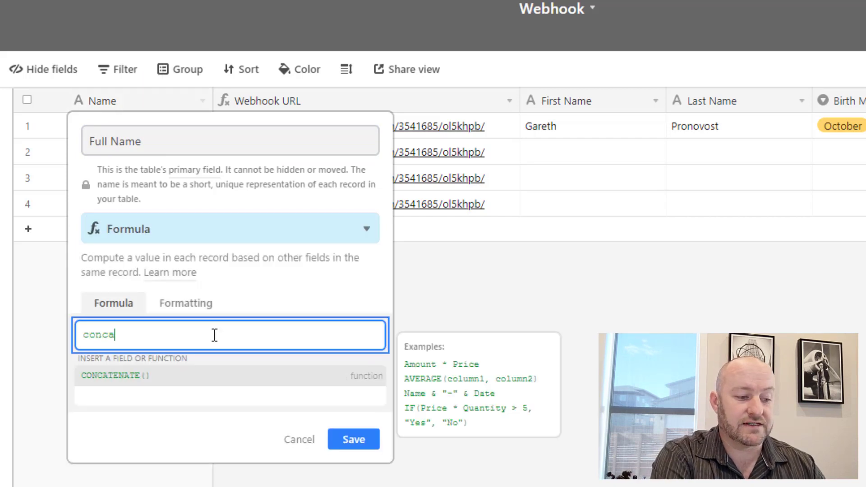
key(Return)
text({firs)
key(Return)
text(,)
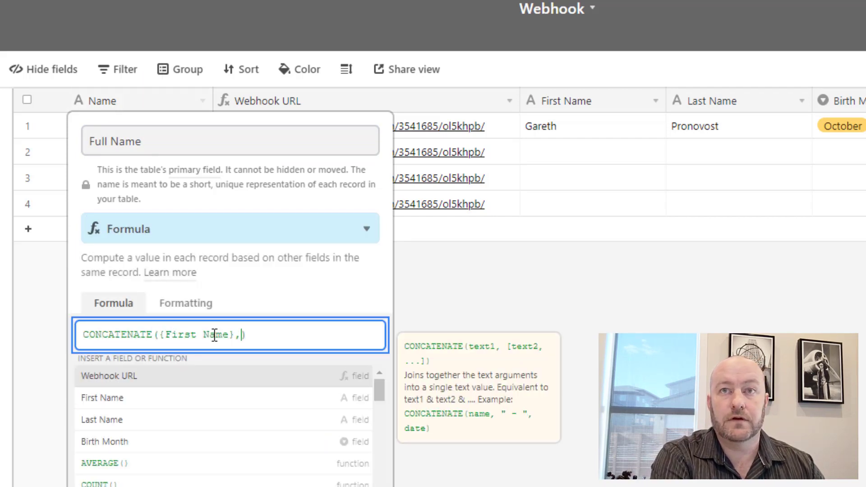
text(' ',las)
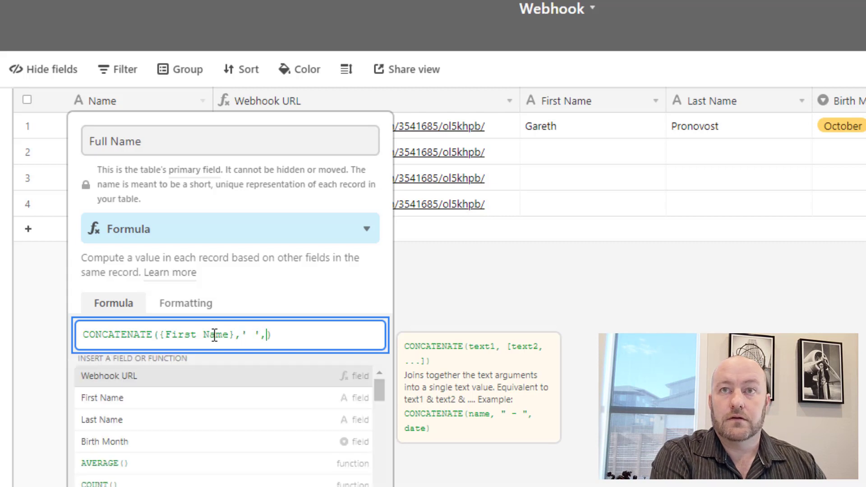
key(Return)
click(354, 442)
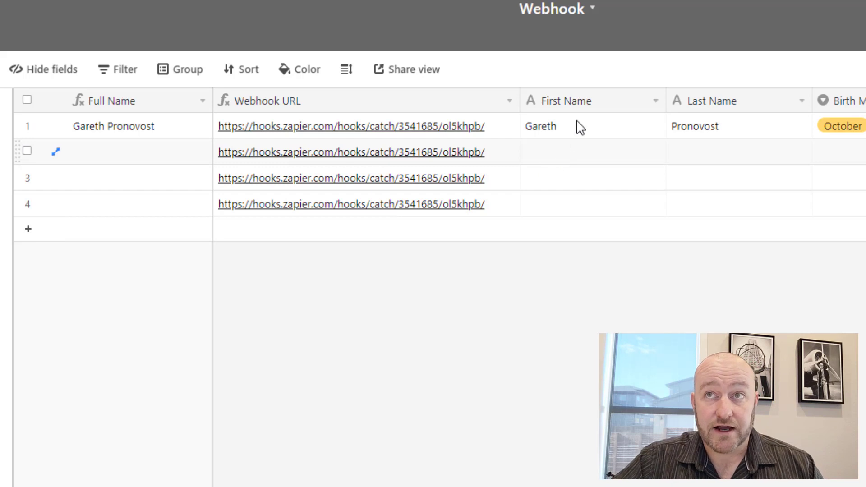
Fill the second record with a sample first and last name and birth month July.
click(566, 150)
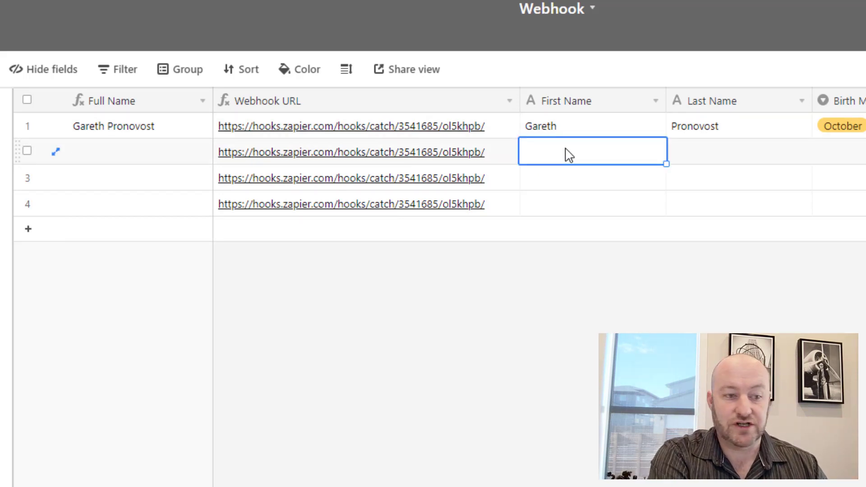
click(566, 151)
text(Doc)
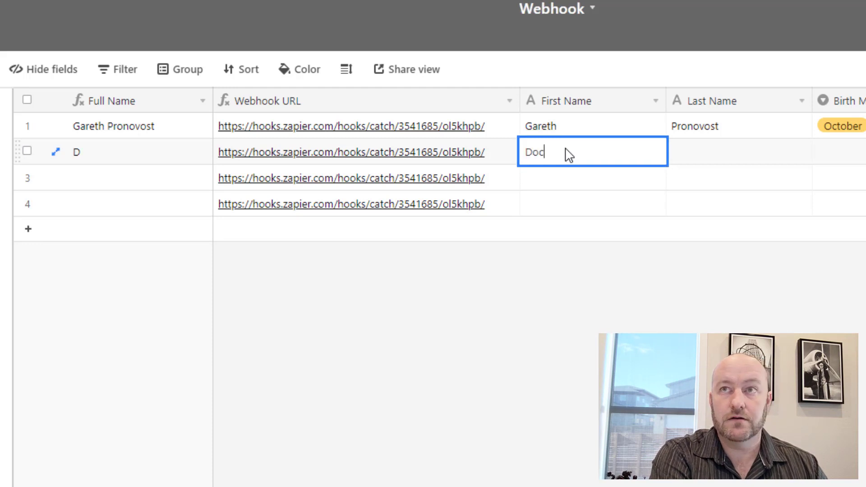
key(Tab)
text(Holliday)
key(Tab)
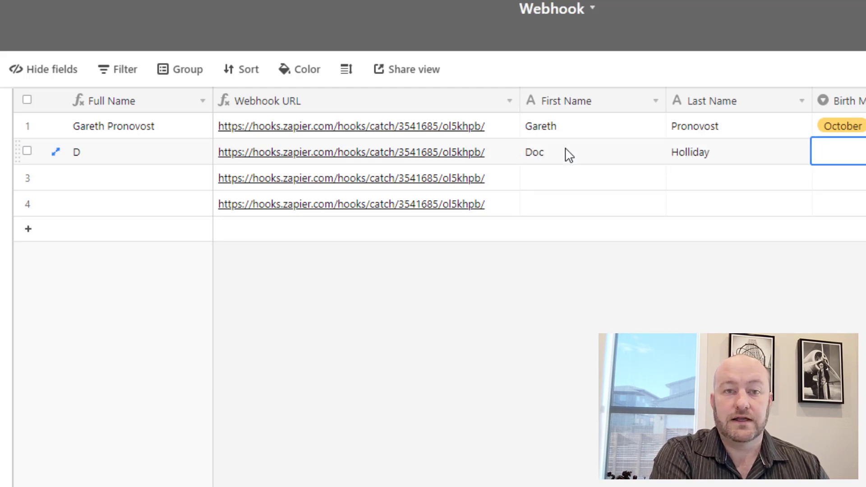
text(jul)
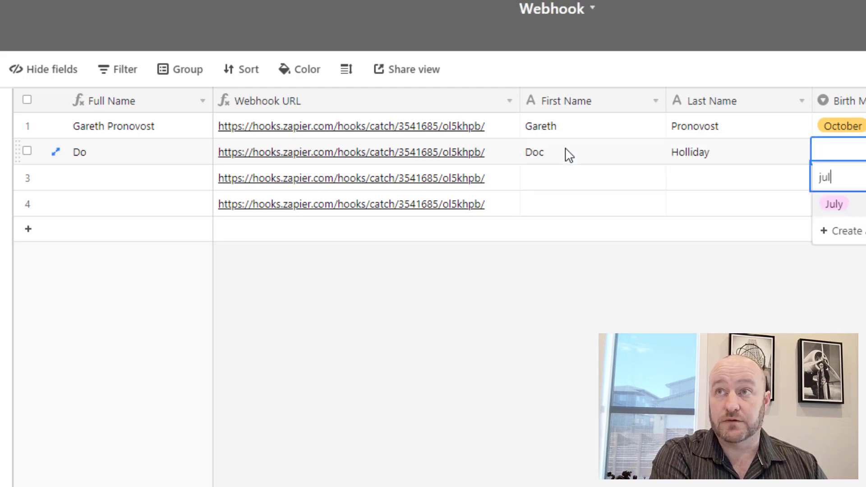
key(Return)
Fill the third record with a sample first and last name and birth month August.
key(Down)
key(Left)
key(Left)
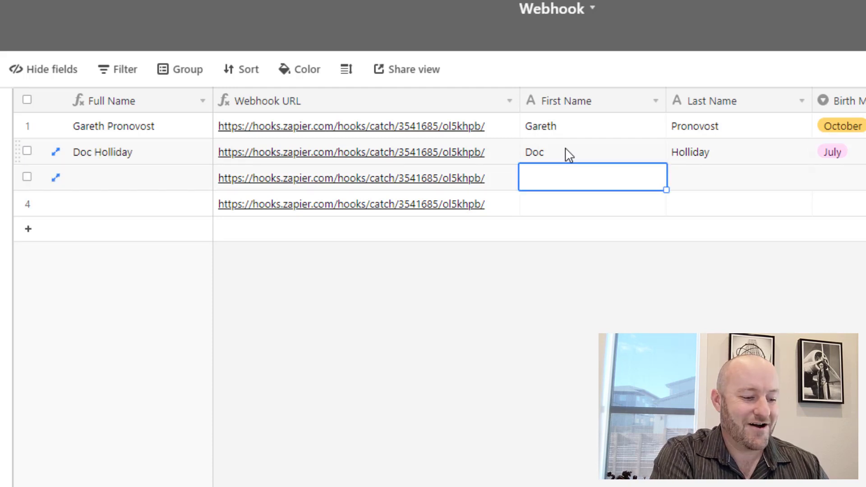
text(Wyatt)
key(Tab)
text(Earp)
key(Tab)
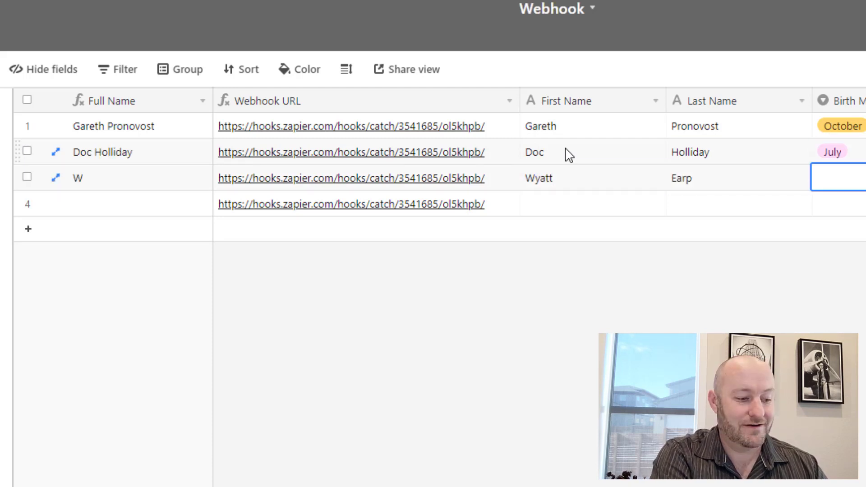
key(Return)
Add a fourth record with sample names born in January, then narrow the First Name column.
key(Down)
key(Left)
key(Left)
text(Jonny)
key(Tab)
text(Ringo)
key(Tab)
key(Return)
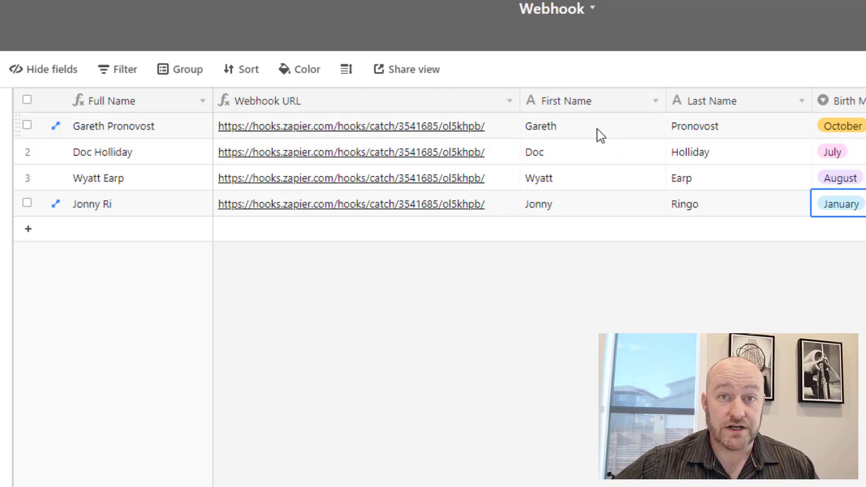
drag(666, 100, 624, 100)
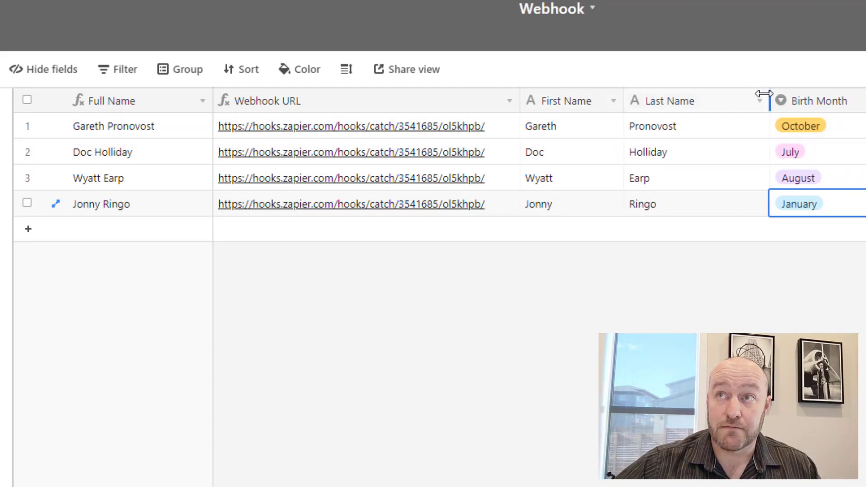
Narrow the Last Name column, hide the Webhook URL field, and begin adding a new field.
drag(764, 94, 724, 94)
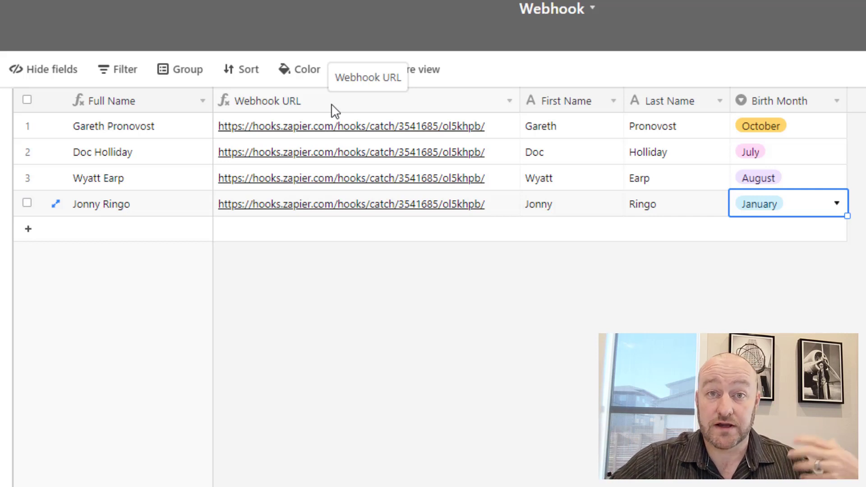
right_click(311, 105)
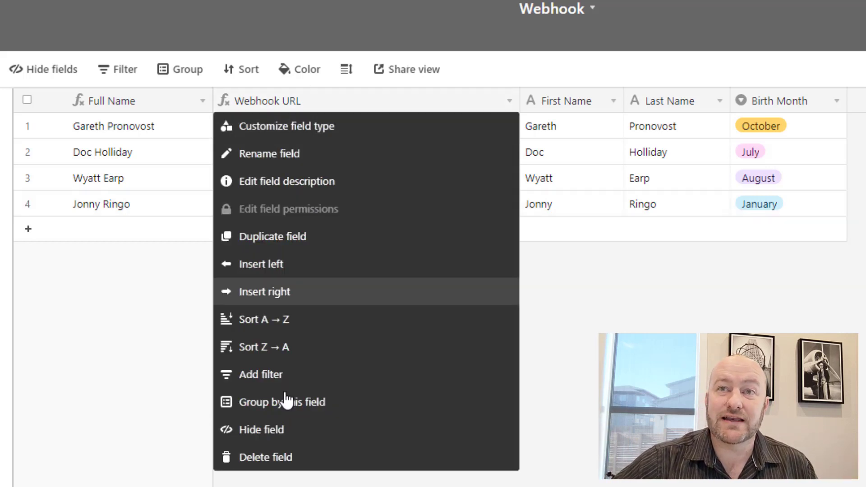
click(271, 429)
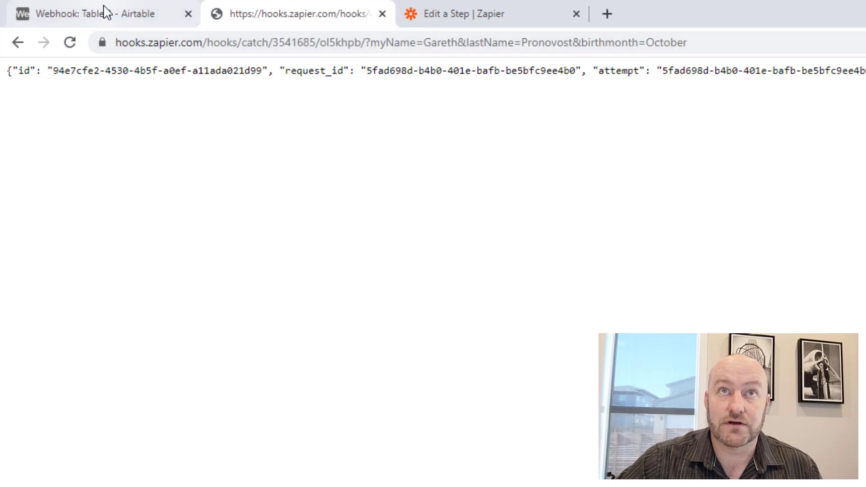
click(135, 14)
click(802, 175)
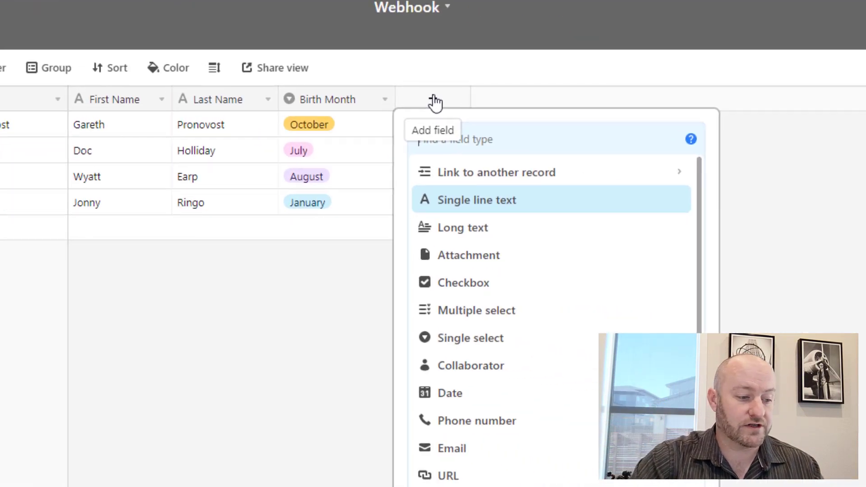
Create a Formula field with CONCATENATE({Webhook URL}).
text(form)
key(Return)
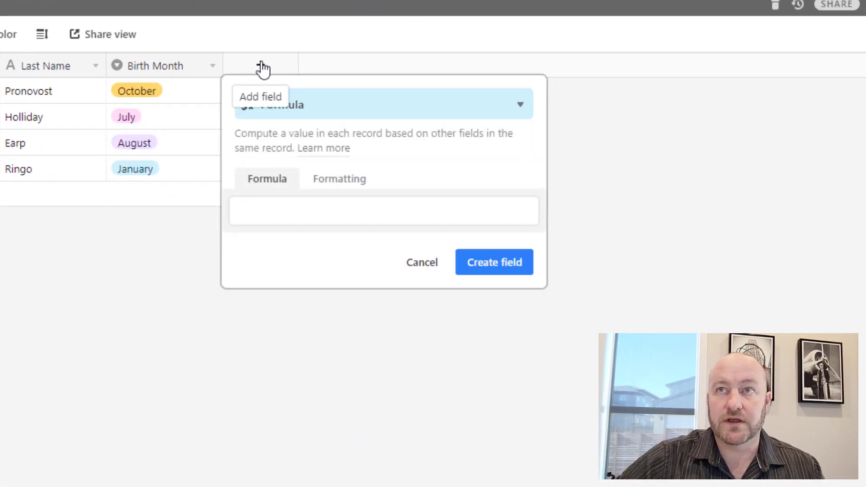
click(314, 200)
text(conc)
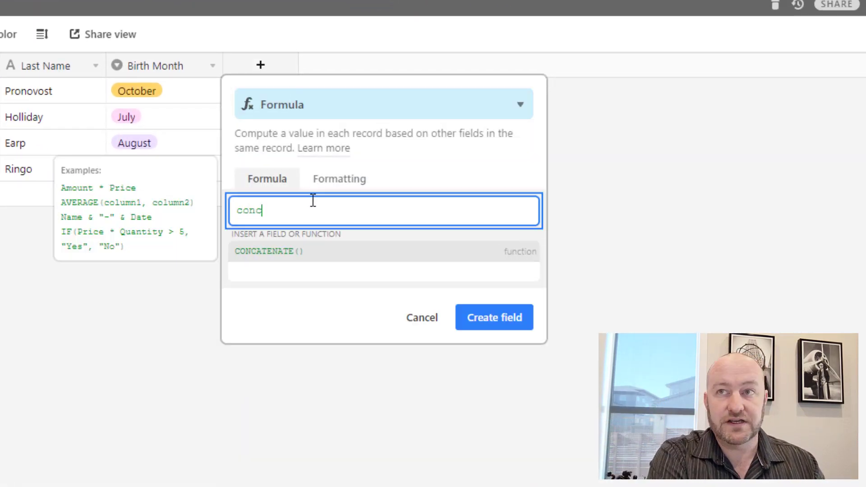
key(Return)
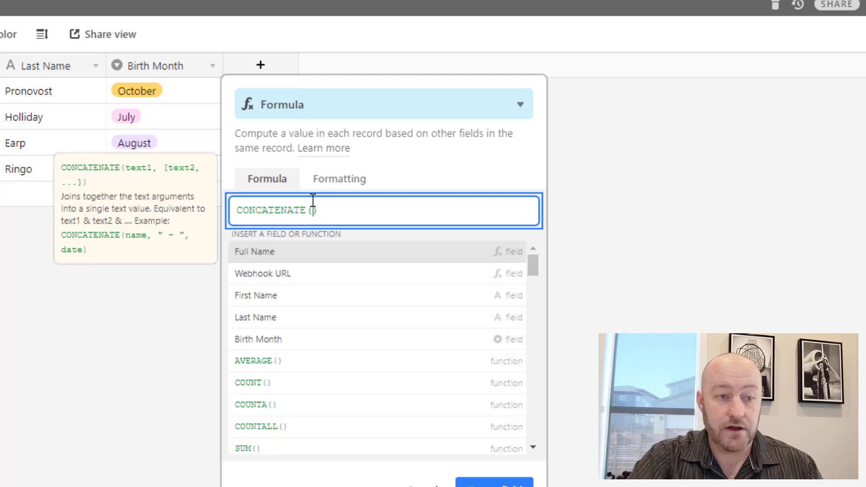
text(we)
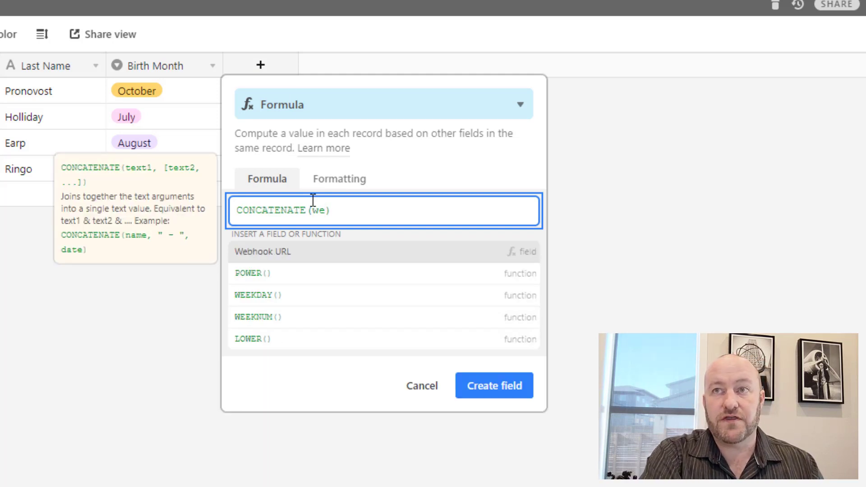
key(Return)
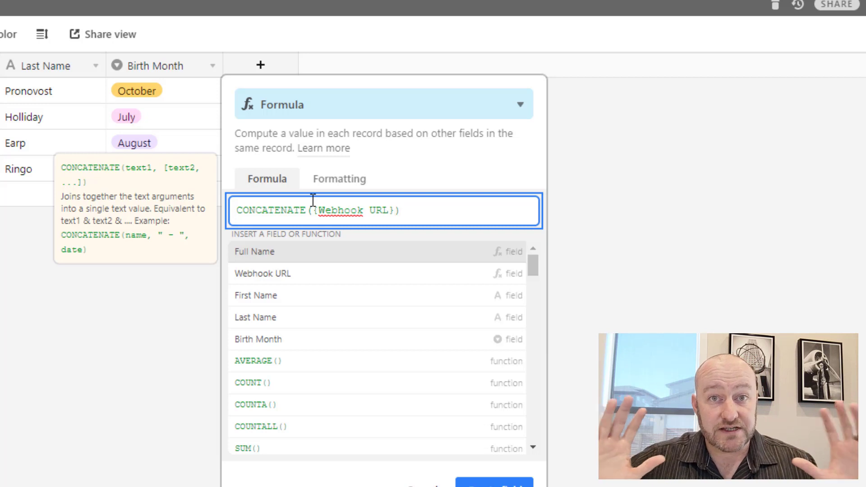
click(495, 482)
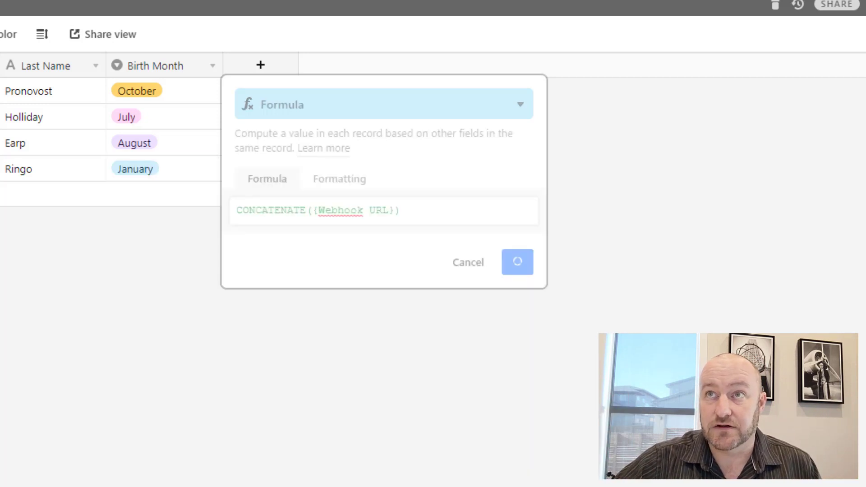
Rename the new formula field to Unique Webhook and widen its column.
drag(367, 64, 549, 59)
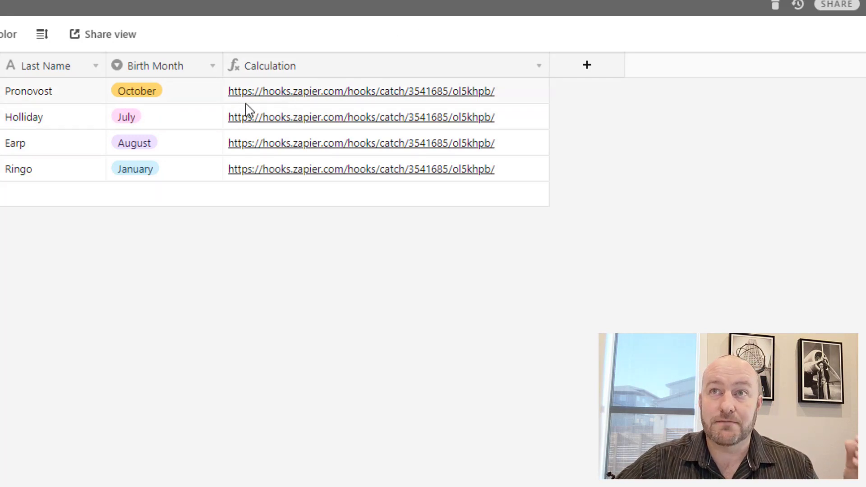
double_click(268, 73)
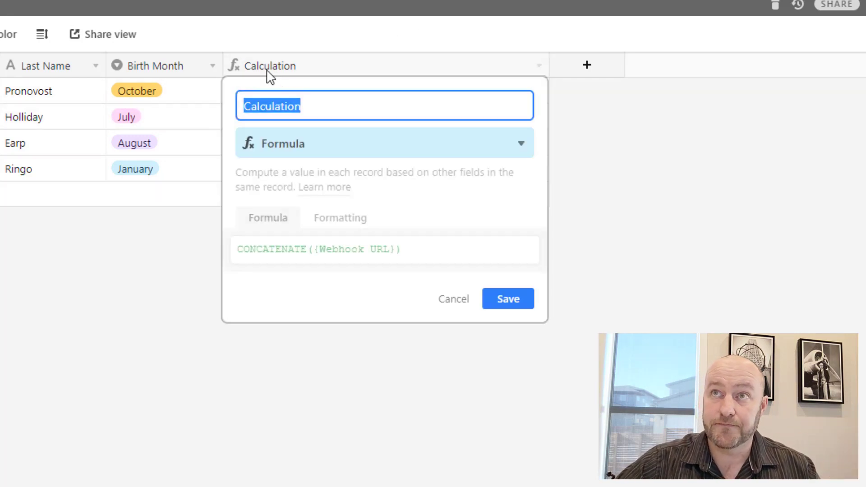
text(Uniq)
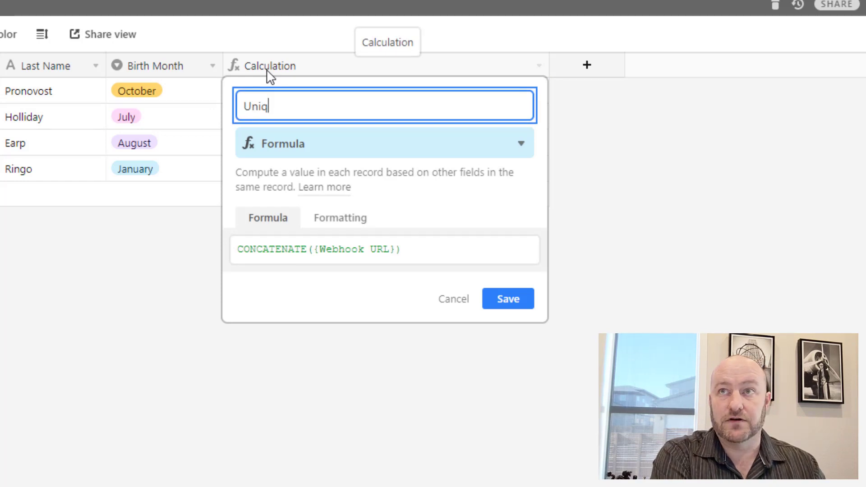
text(ue Webhook)
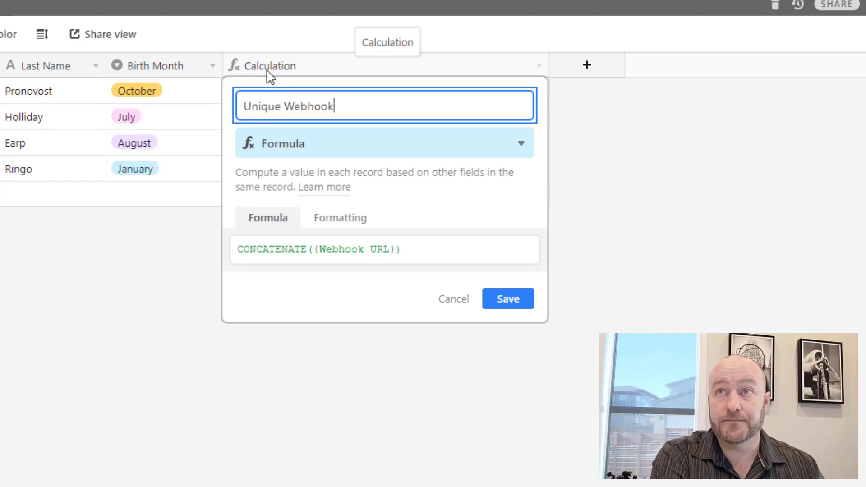
key(Return)
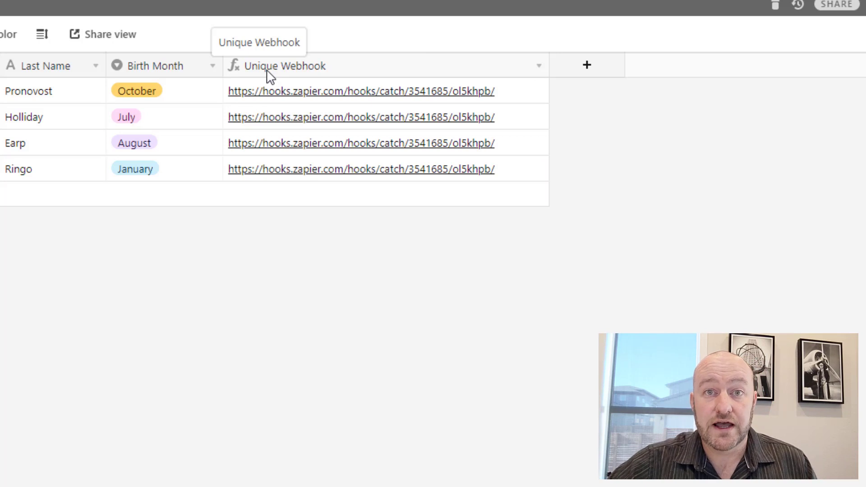
drag(549, 66, 795, 67)
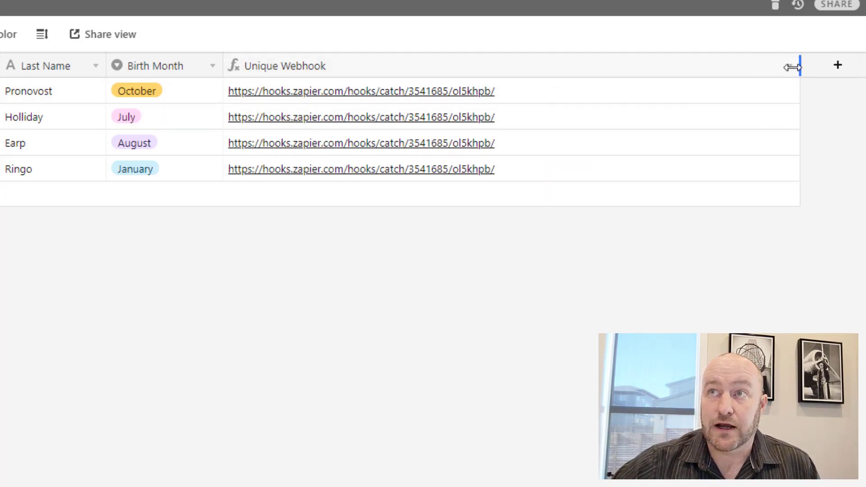
Change the Unique Webhook formula to CONCATENATE({Webhook URL},'?firstName=',{First Name}) and save.
double_click(406, 72)
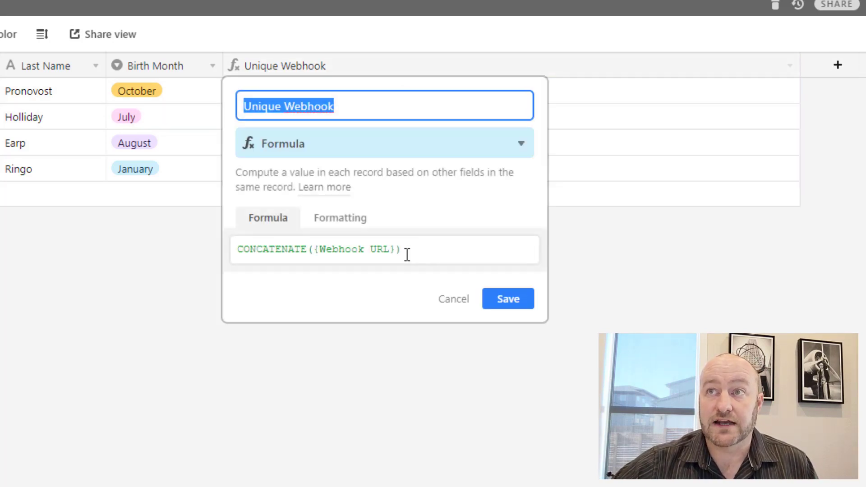
click(397, 250)
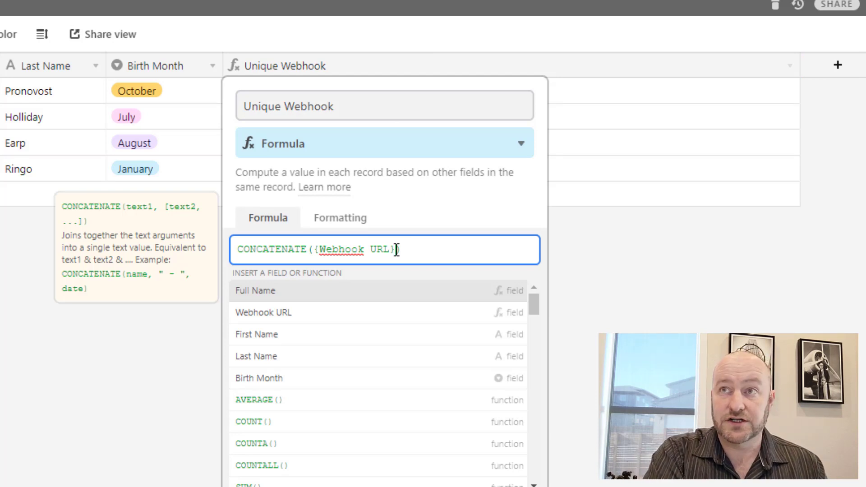
text(,)
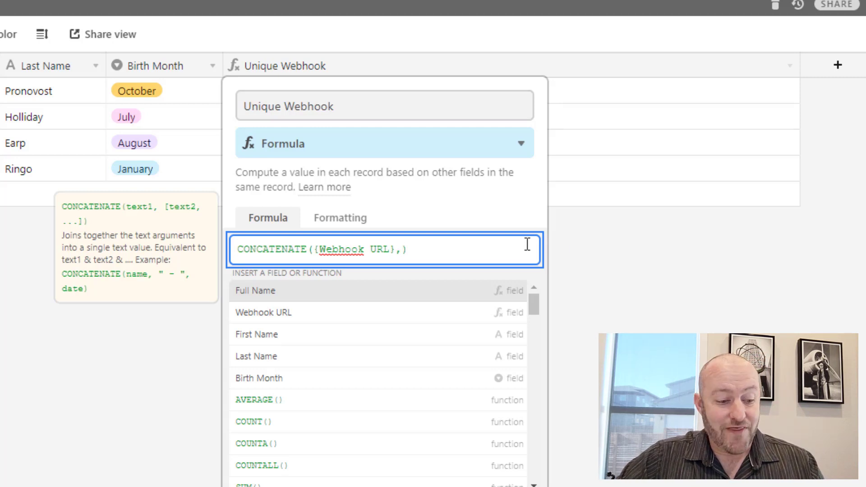
text( ?)
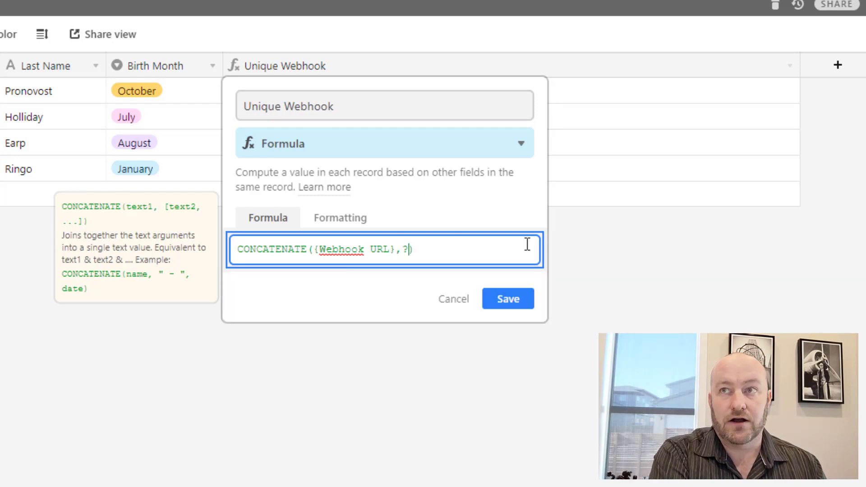
text(firstName)
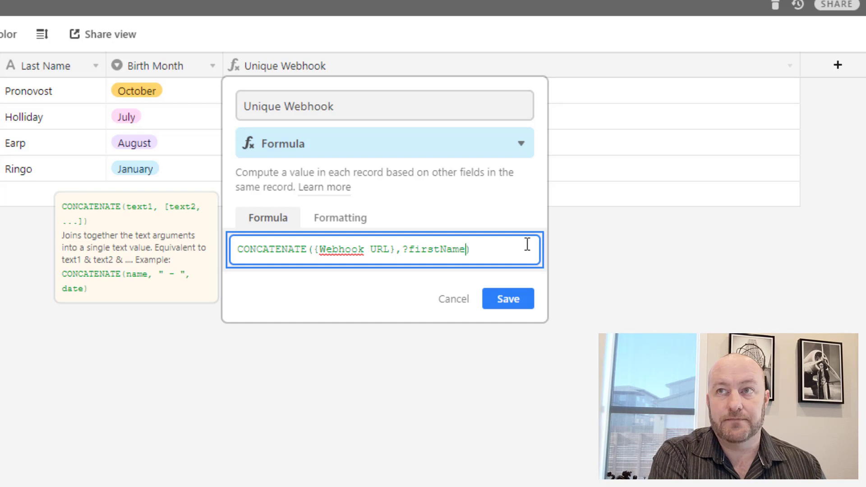
text(=fir)
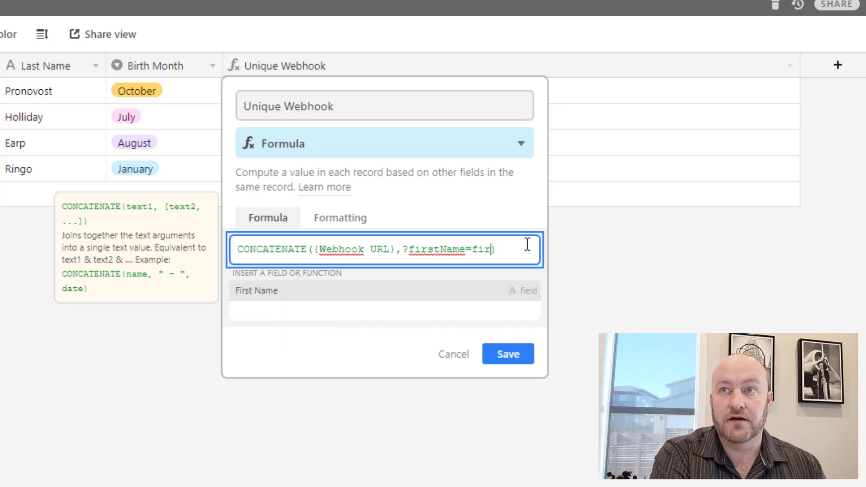
key(Return)
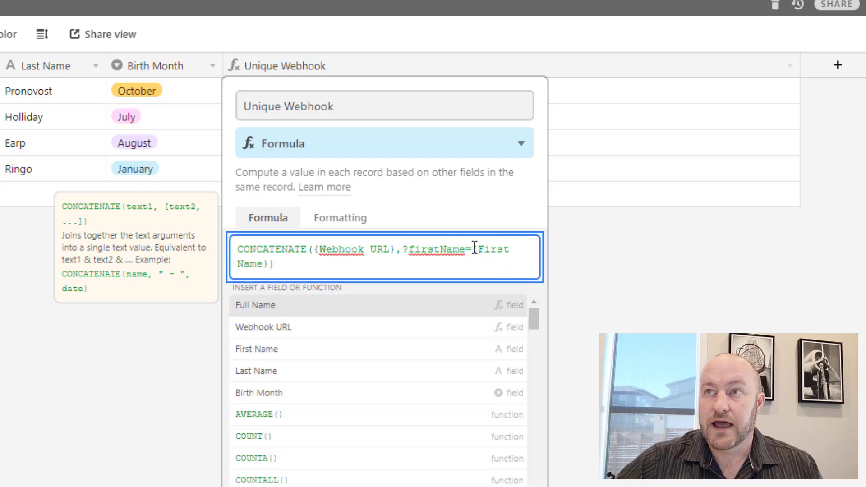
click(474, 249)
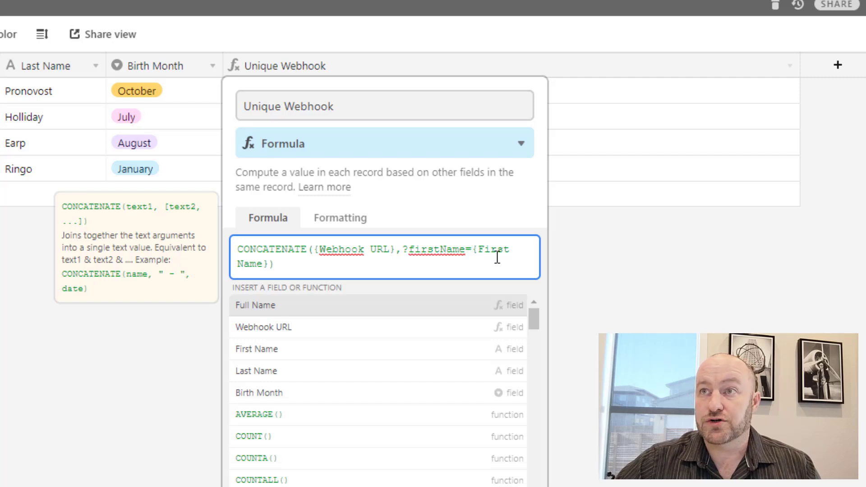
click(404, 249)
text(')
click(481, 249)
text(',)
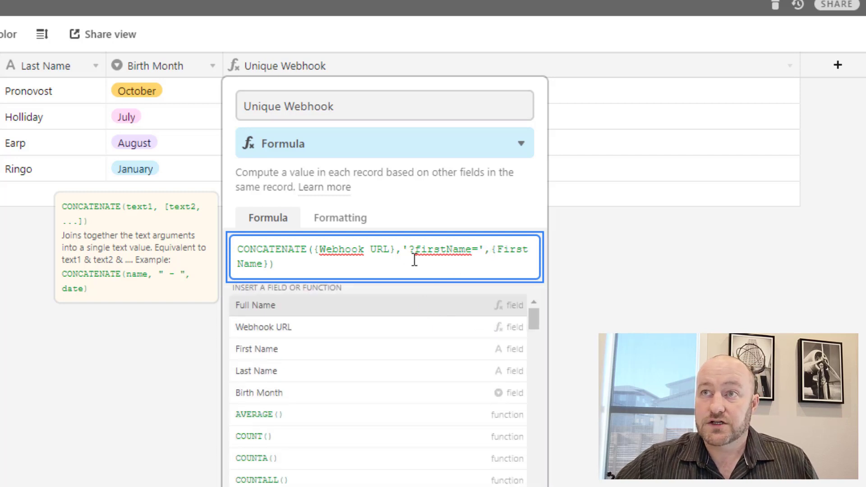
drag(404, 249, 487, 249)
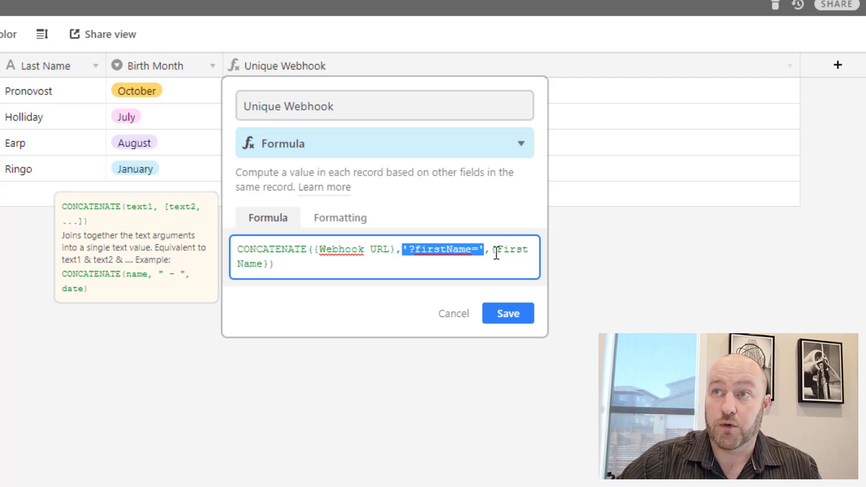
click(496, 254)
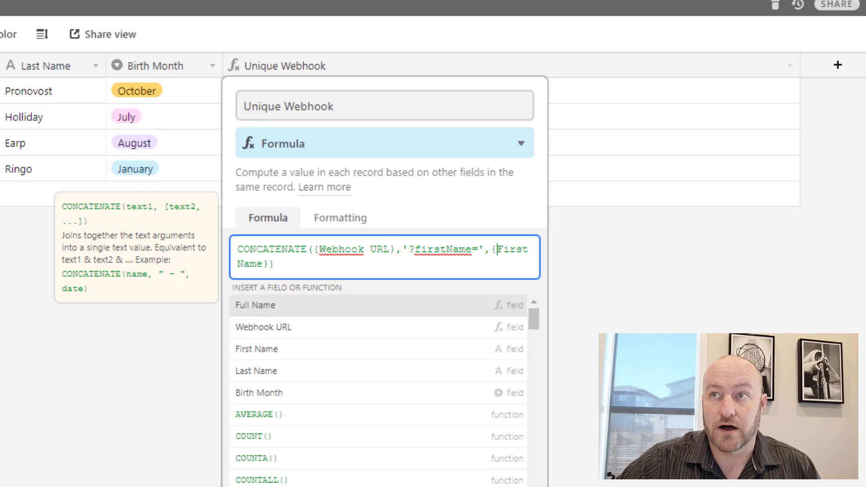
key(Return)
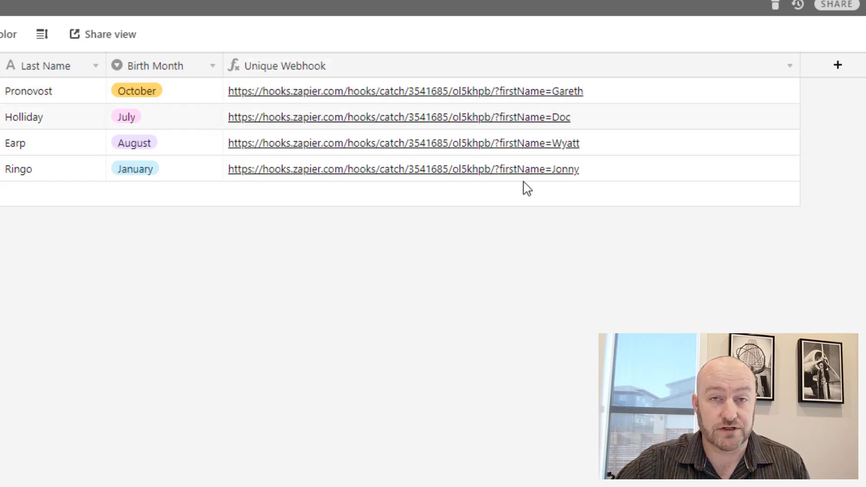
Extend the Unique Webhook formula with 'lastName=' plus Last Name and '?birthMonth' plus Birth Month.
double_click(492, 68)
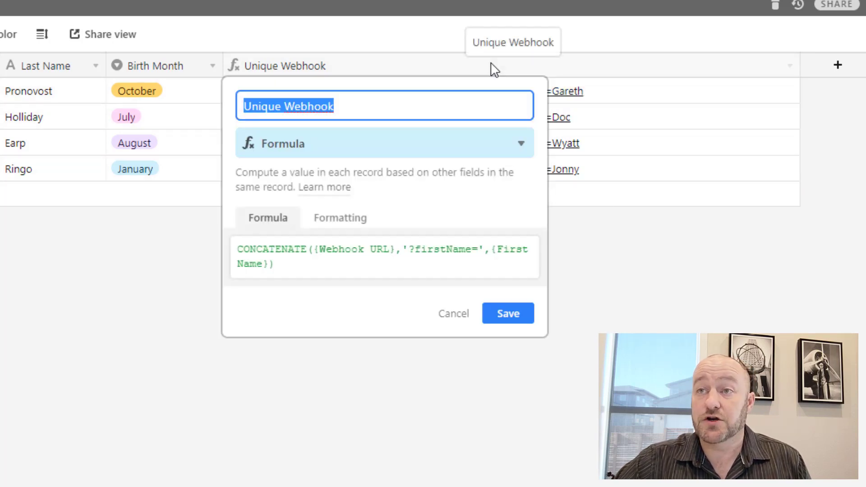
click(272, 263)
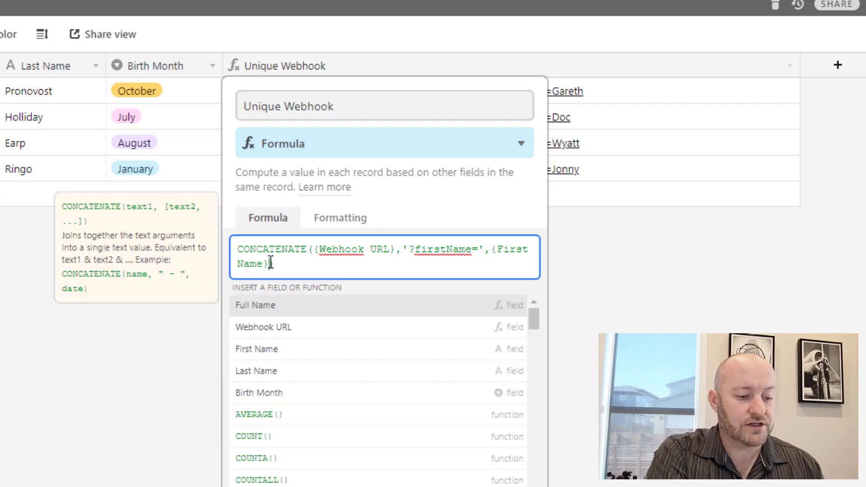
text(,'last)
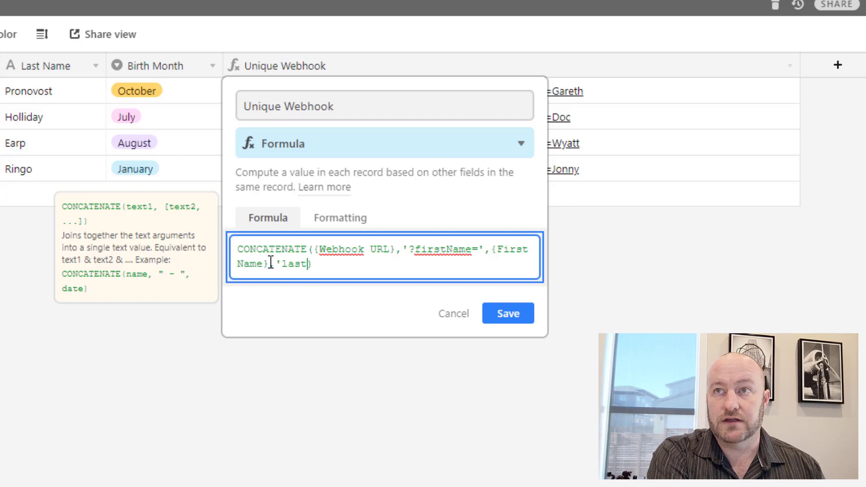
text(Name=)
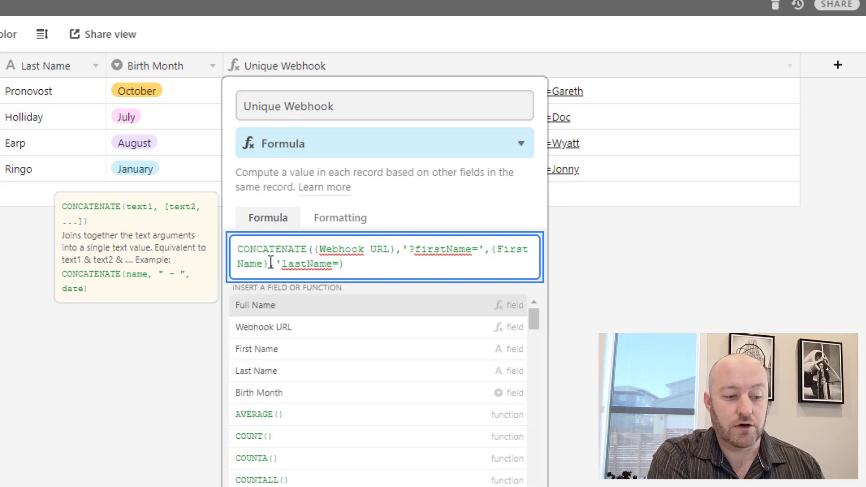
text(',{Las)
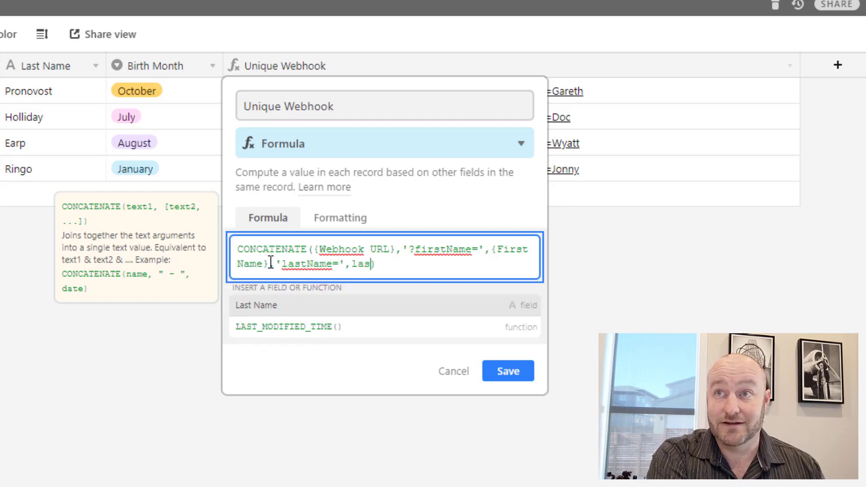
key(Tab)
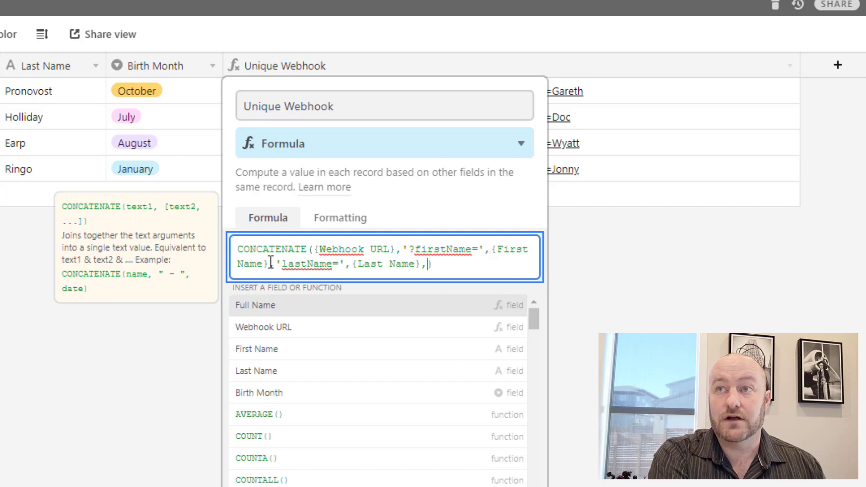
text(,'?birthMonth)
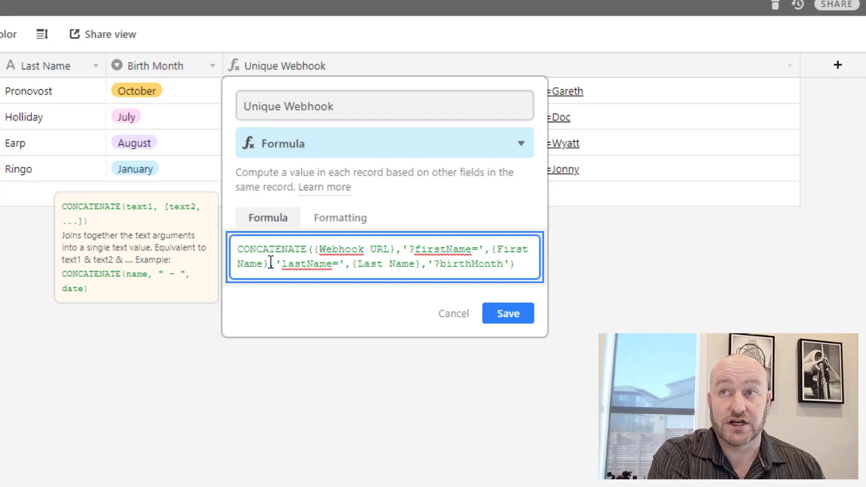
text(,'?bir)
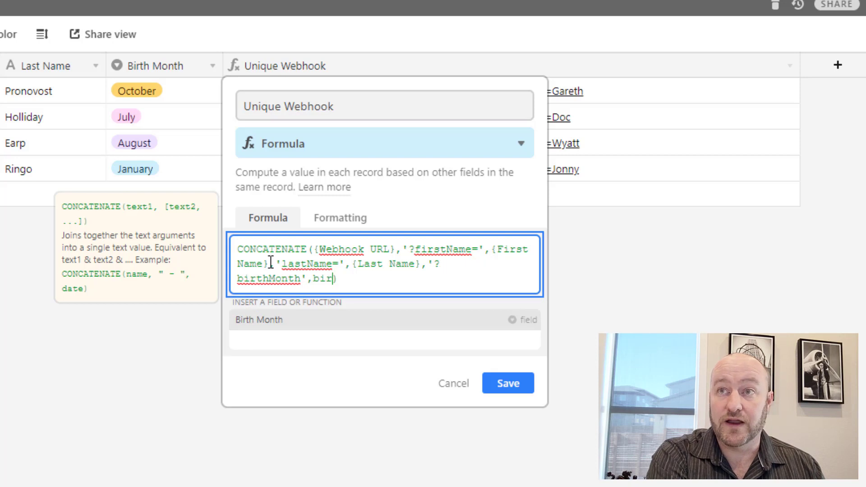
key(Return)
click(271, 263)
text(,)
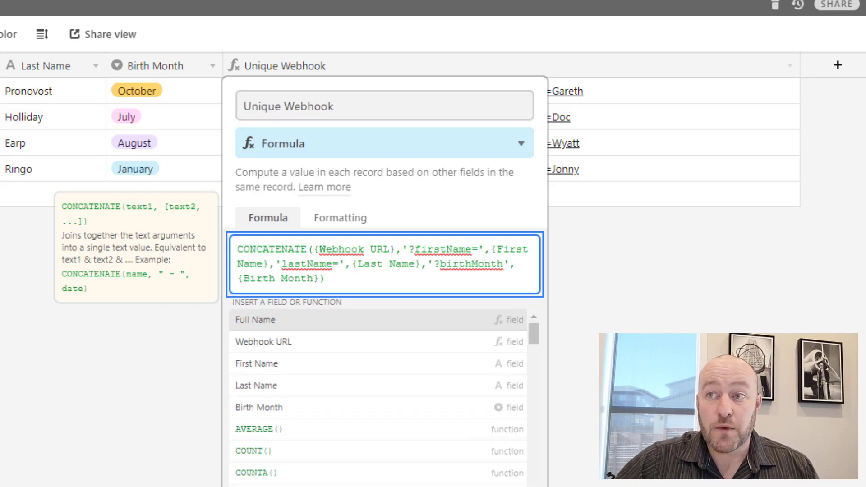
click(509, 327)
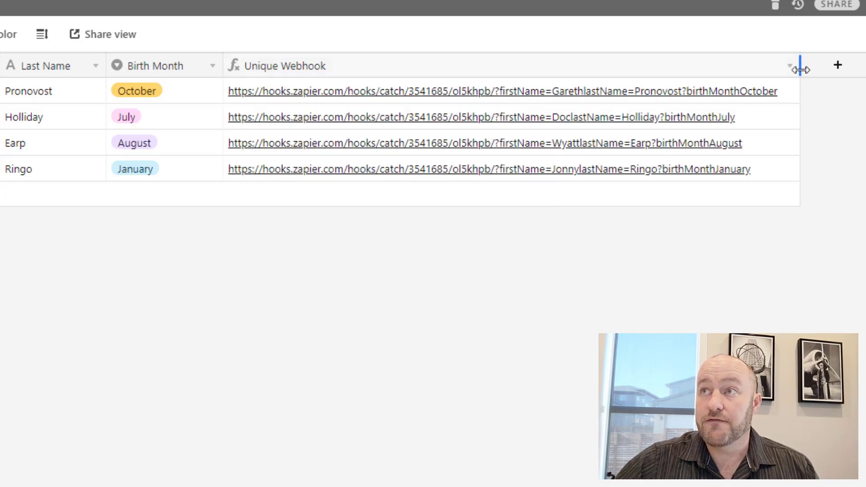
Widen the Unique Webhook column and open the first record's webhook link to check its response.
drag(800, 66, 817, 58)
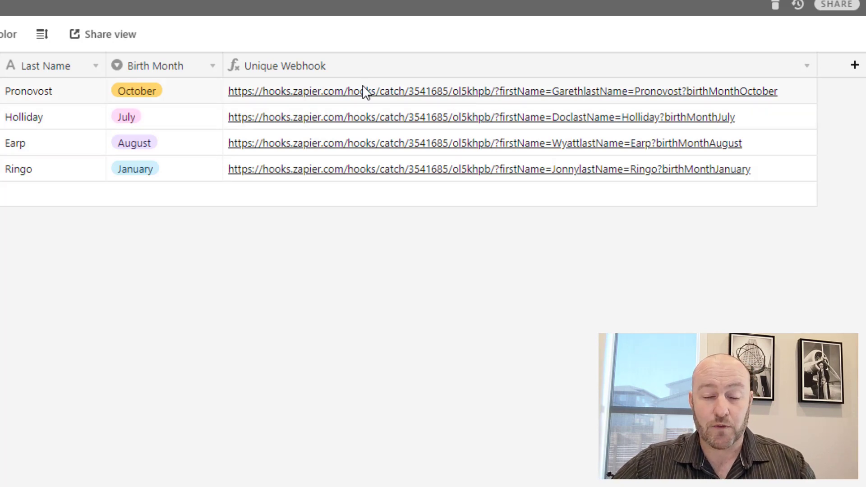
click(354, 169)
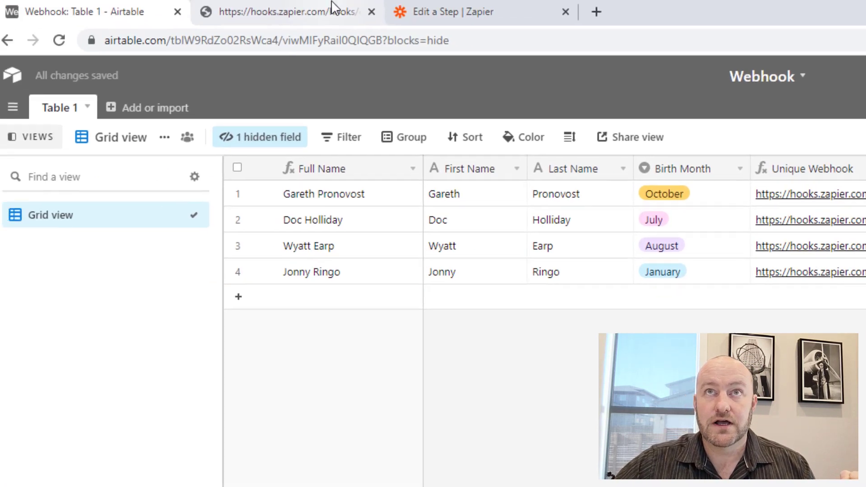
click(353, 18)
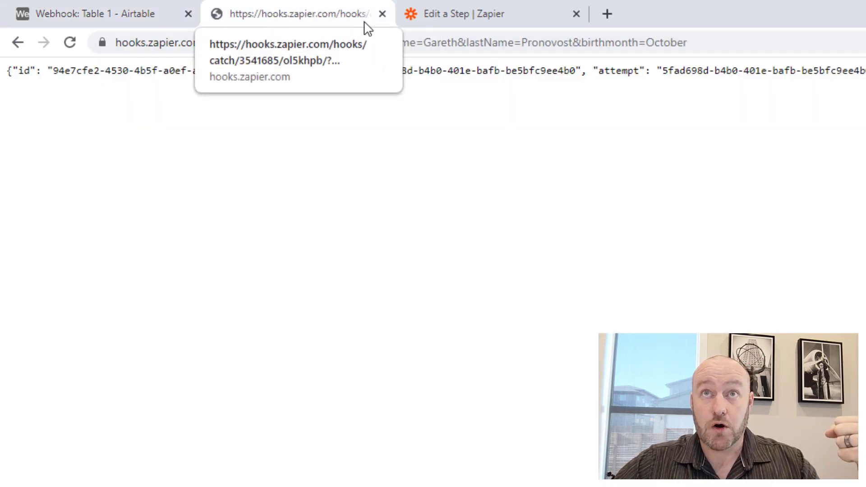
click(382, 15)
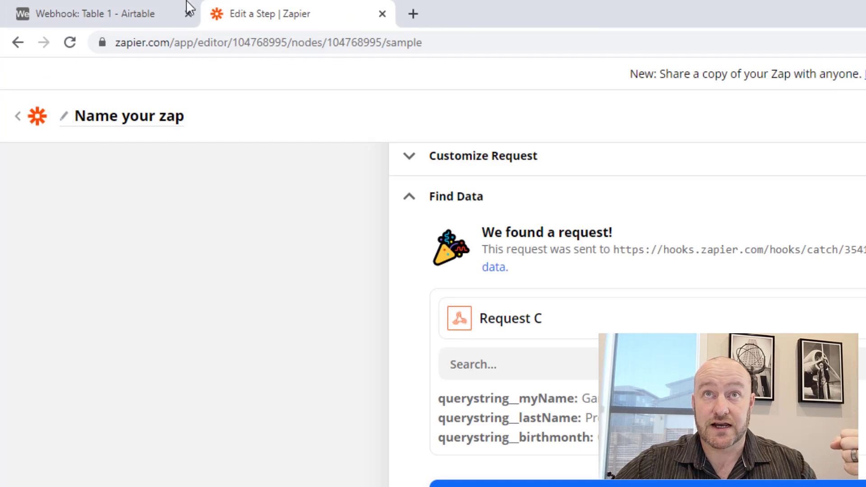
click(94, 18)
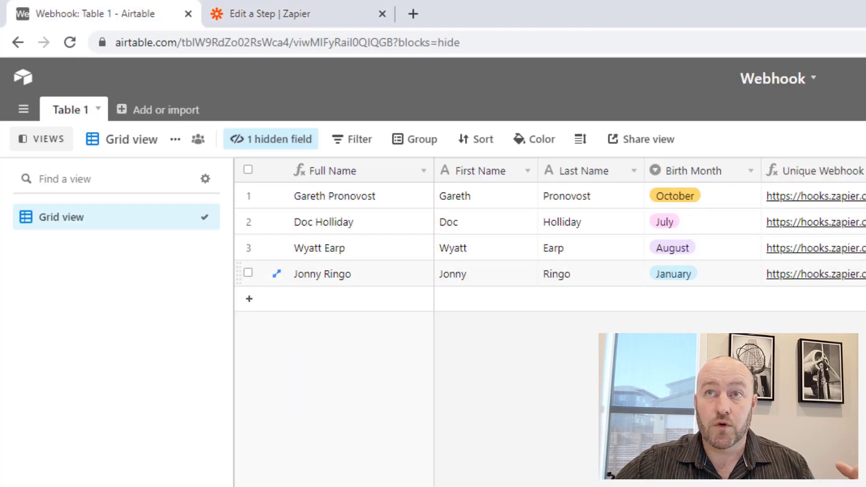
Open the January record's webhook link to trigger it, then close the response tab.
click(765, 280)
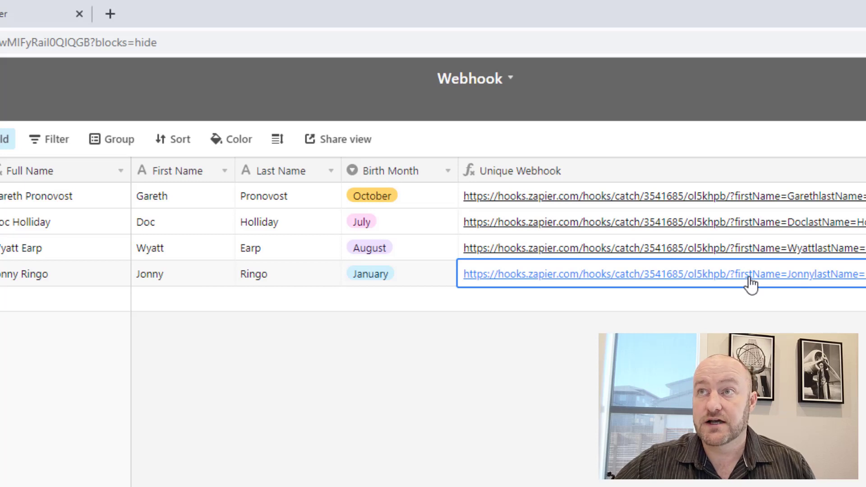
click(751, 277)
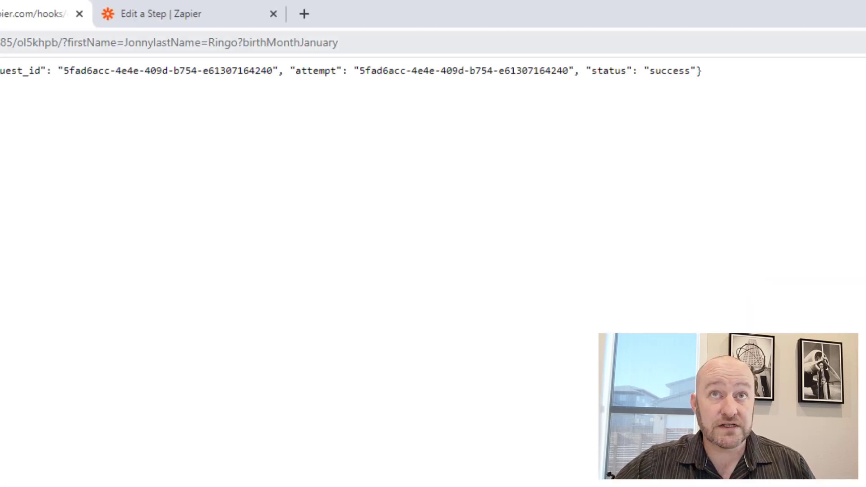
click(79, 15)
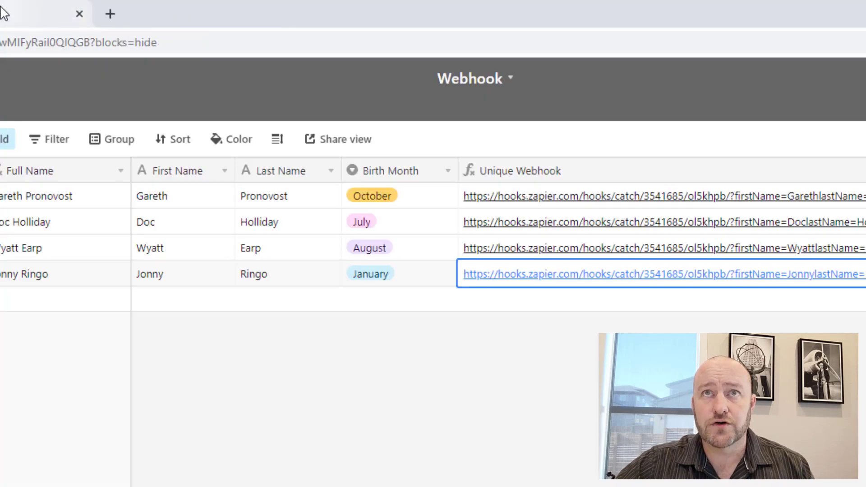
click(7, 14)
Load more received requests for the Catch Hook trigger and pick Request D as the sample.
click(259, 319)
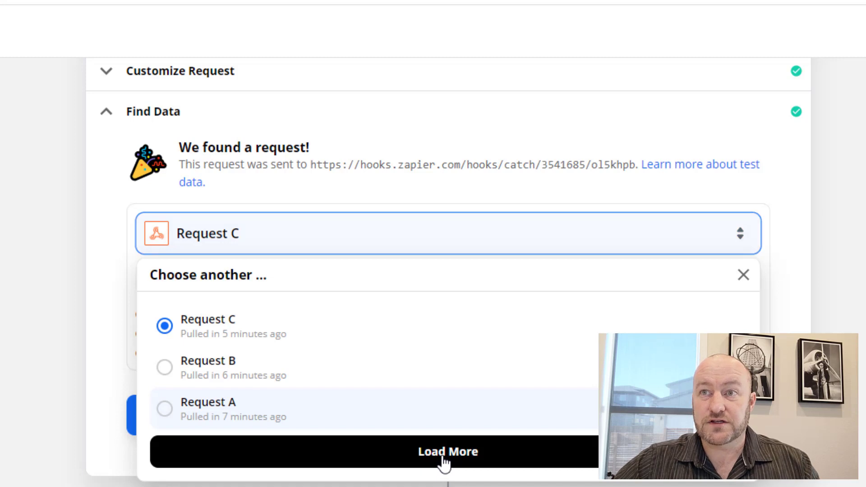
click(444, 462)
click(444, 462)
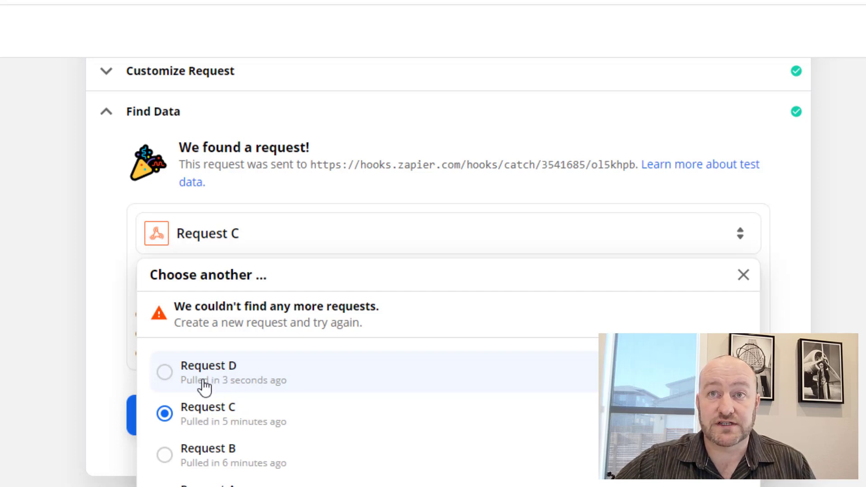
click(203, 386)
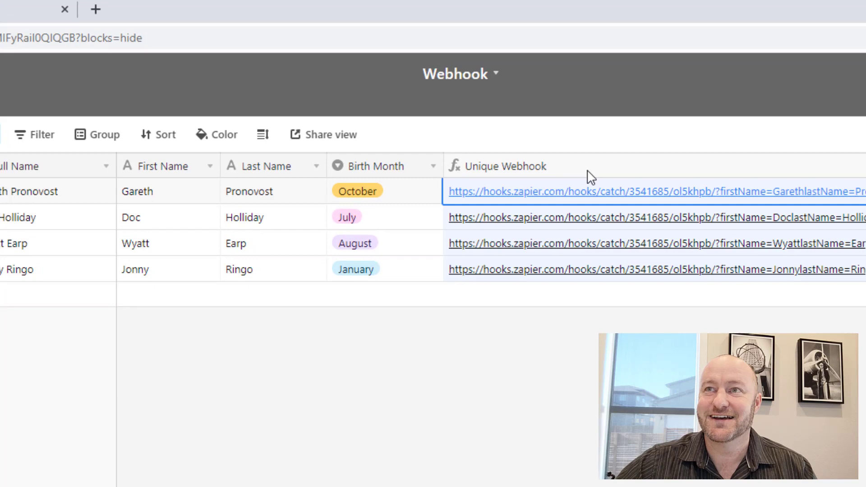
Replace the ? before lastName and birthMonth with & in the Unique Webhook formula and save.
double_click(592, 176)
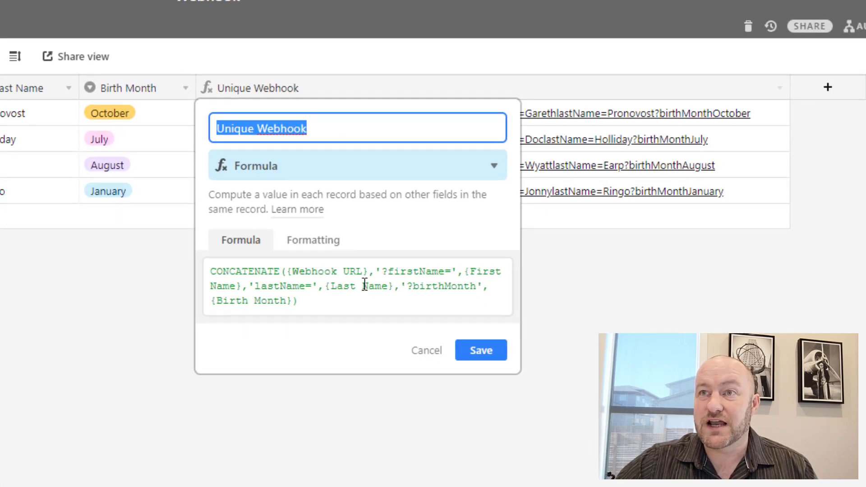
click(257, 284)
text(&)
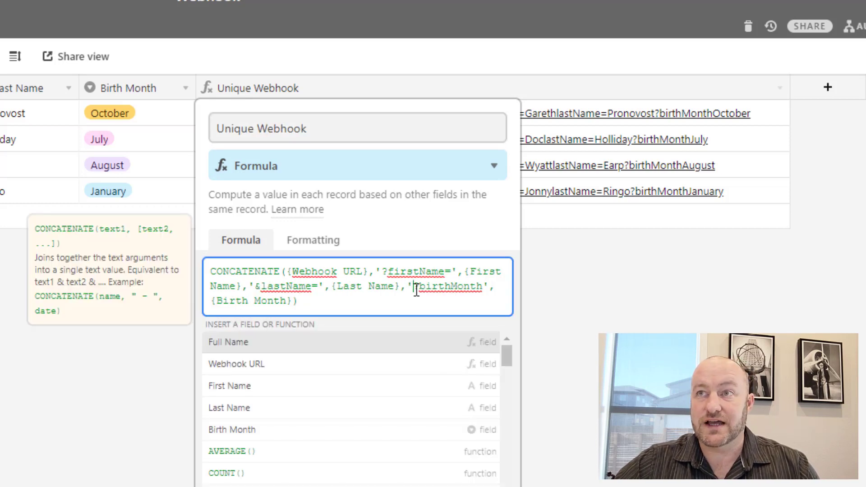
drag(413, 288, 420, 288)
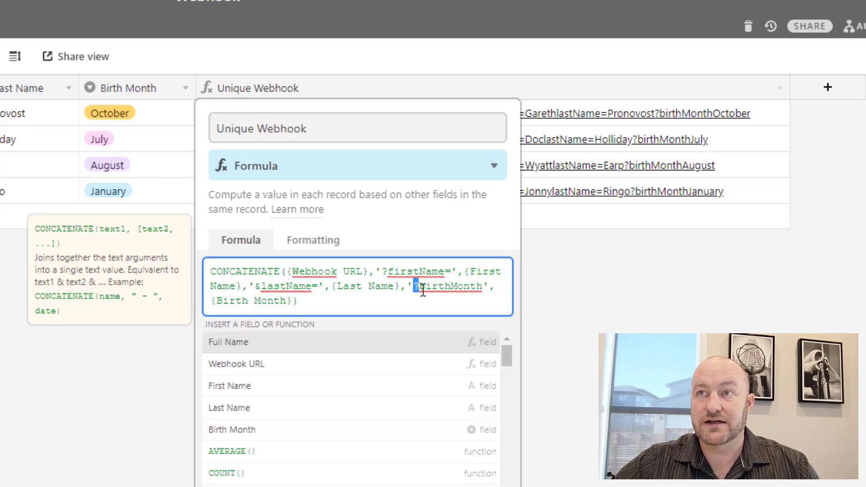
text(&)
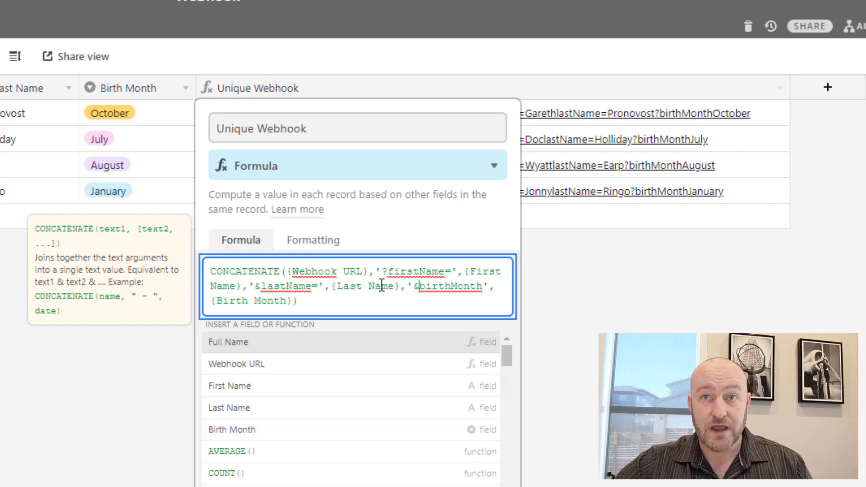
drag(382, 271, 387, 271)
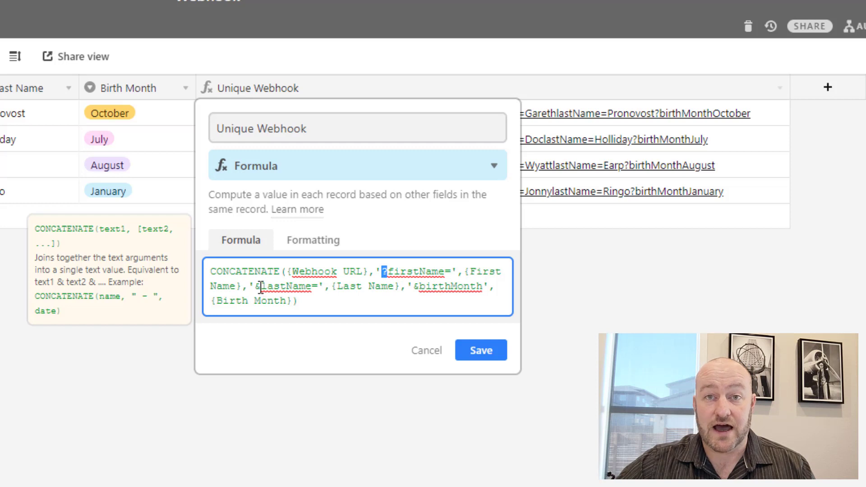
click(473, 349)
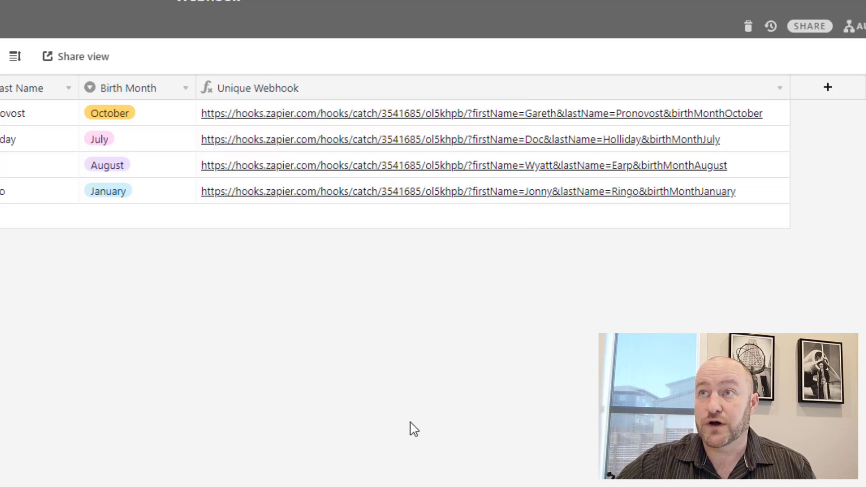
Open the August record's webhook link to trigger the Zap.
click(379, 117)
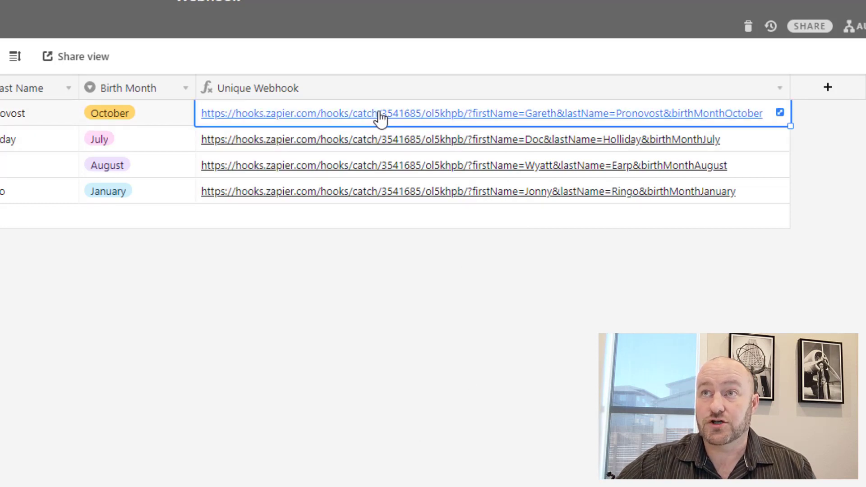
click(372, 194)
click(365, 176)
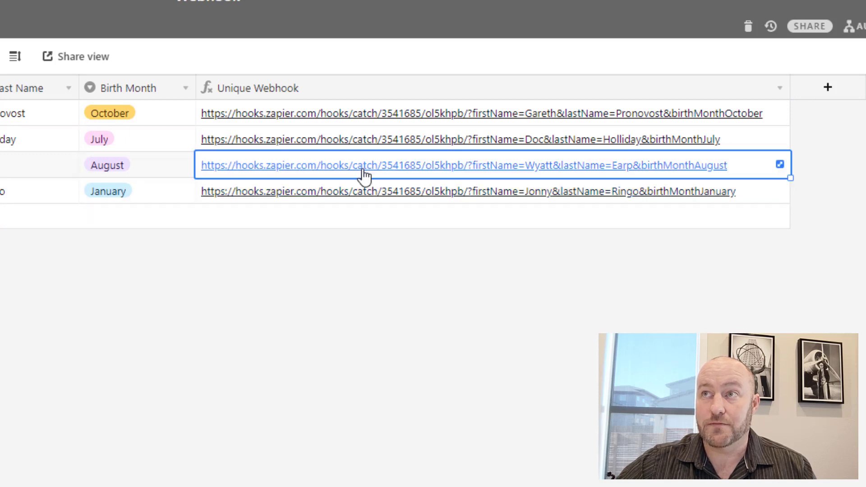
click(364, 172)
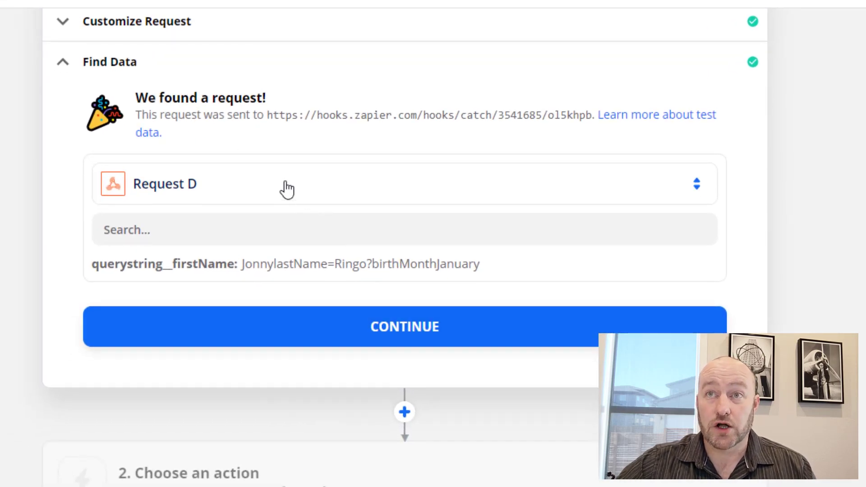
Load Request E as the sample, check its fused birthMonthAugust field, and return to Airtable.
click(287, 189)
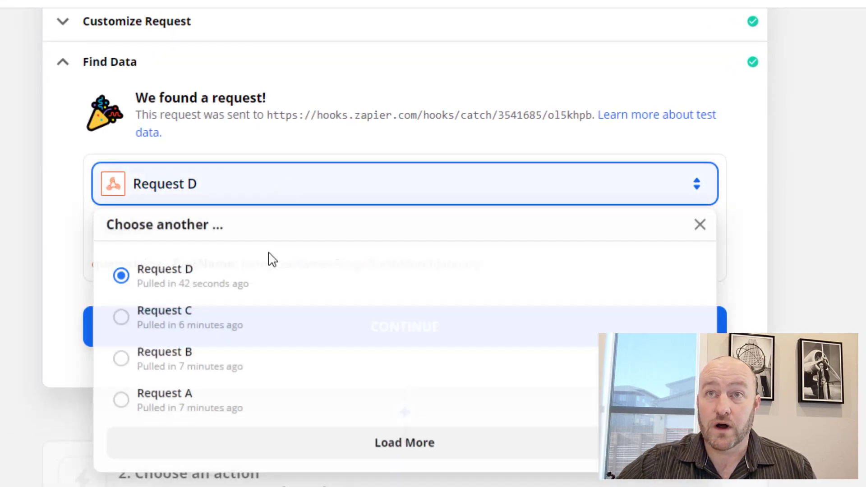
click(400, 445)
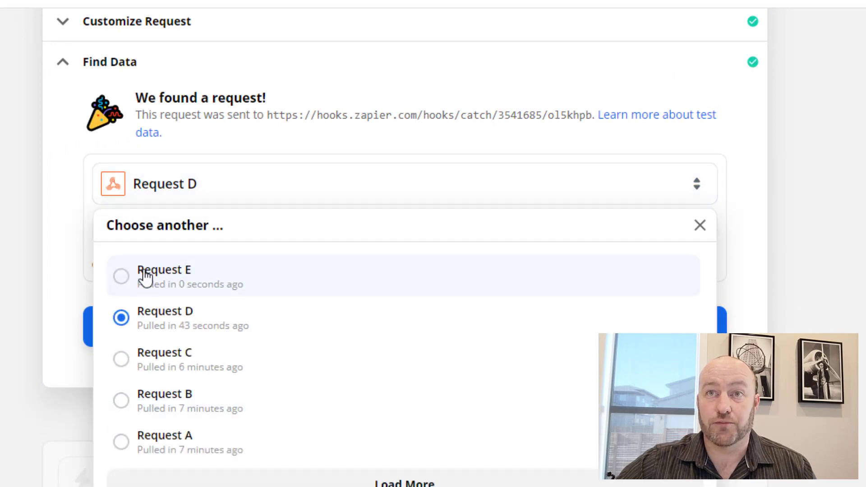
click(145, 277)
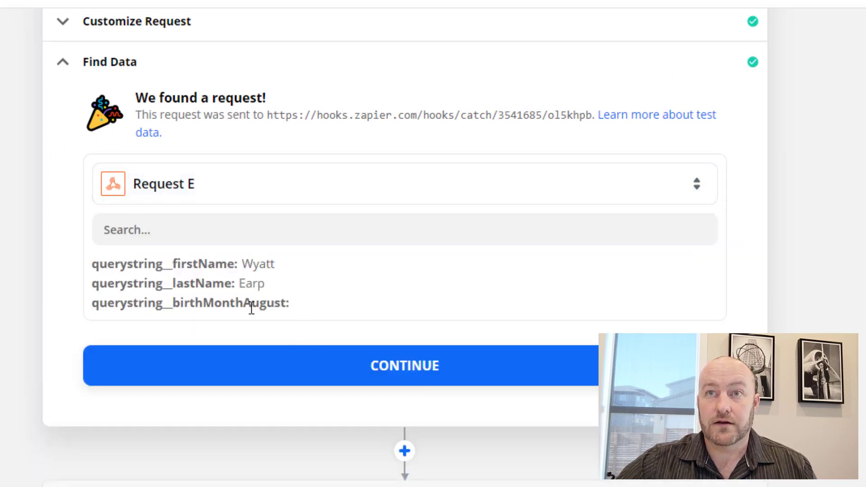
drag(244, 303, 294, 309)
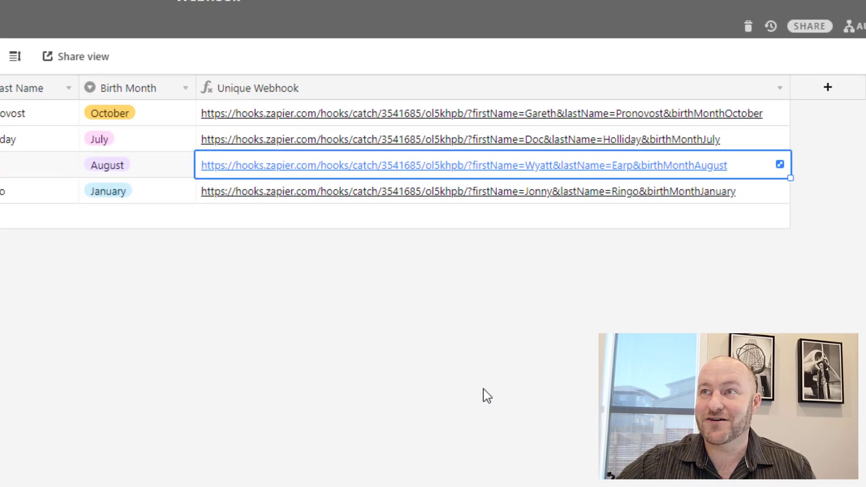
click(487, 396)
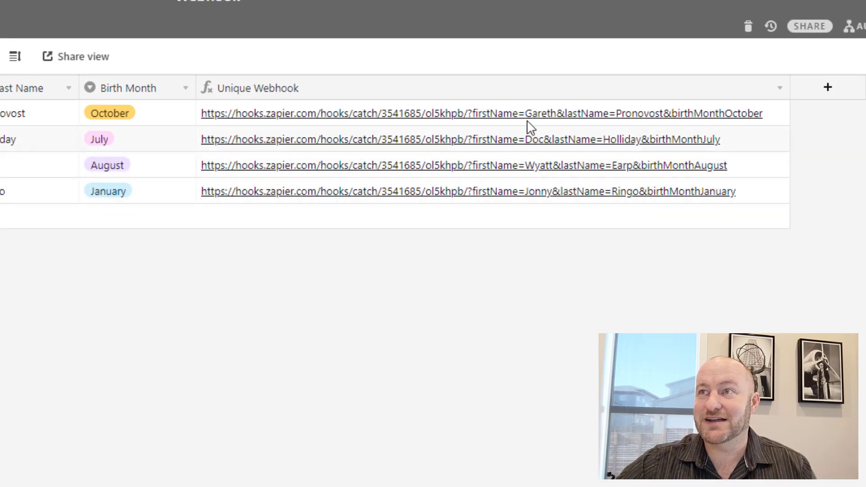
Add = after birthMonth in the Unique Webhook formula, save, and open the July record's link.
double_click(518, 93)
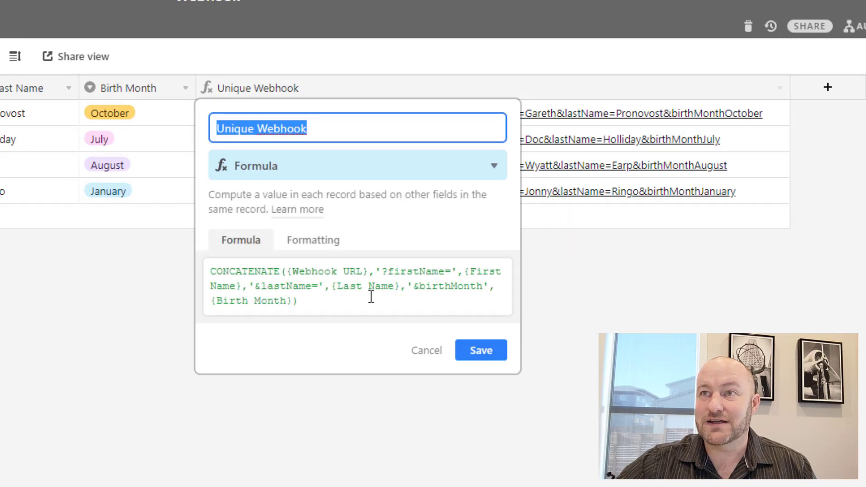
click(479, 289)
text(=)
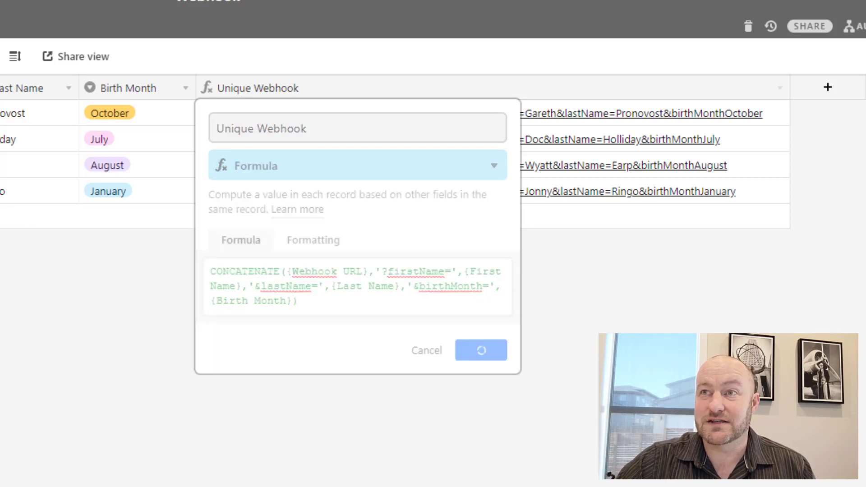
click(481, 351)
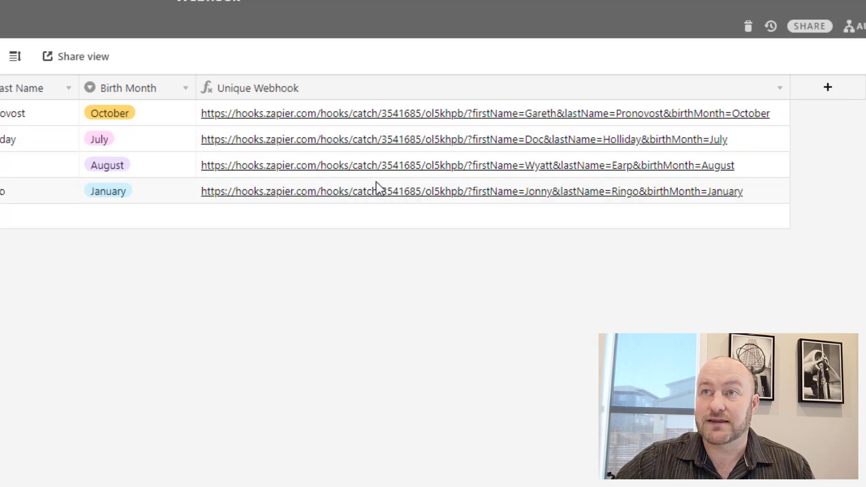
click(351, 147)
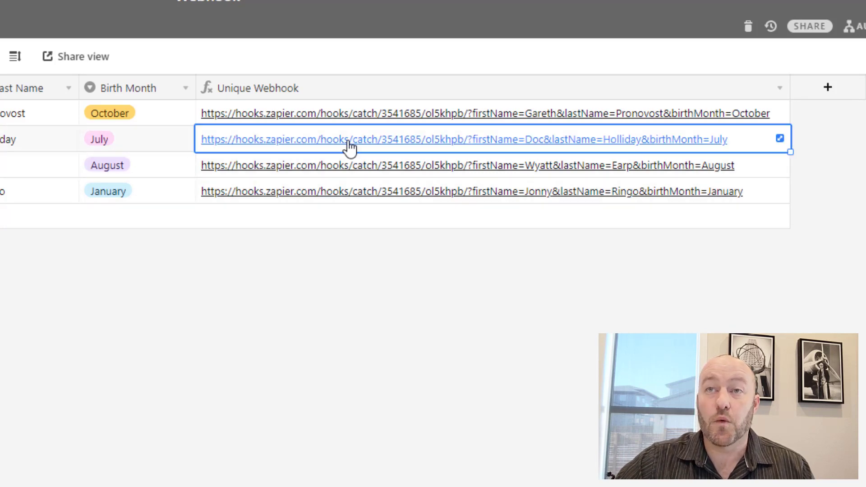
click(349, 141)
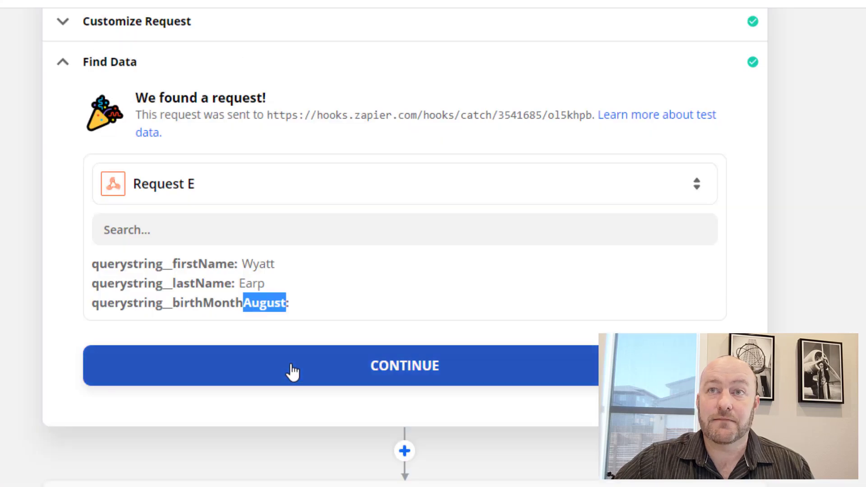
Use newly loaded Request F, with birth month July, as the trigger sample and continue.
click(230, 184)
click(357, 470)
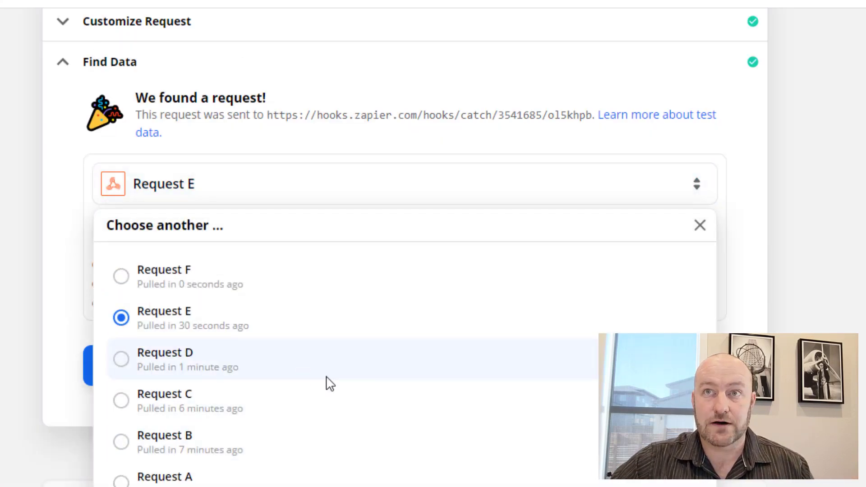
click(212, 279)
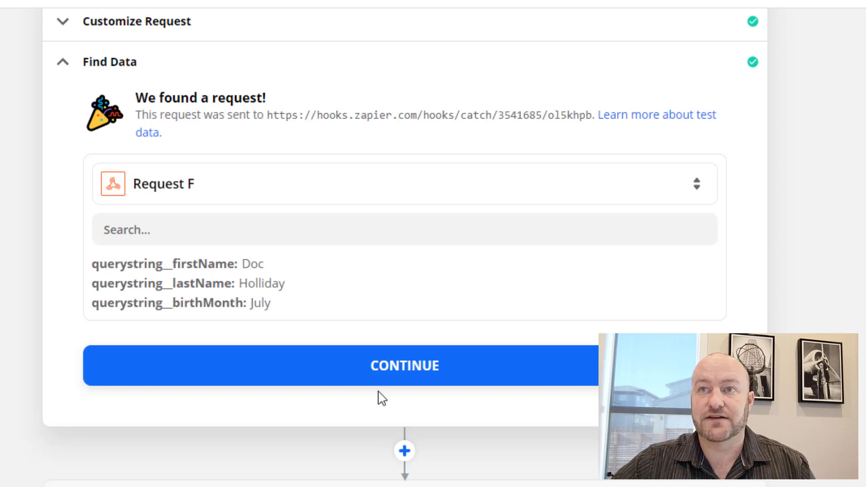
click(356, 383)
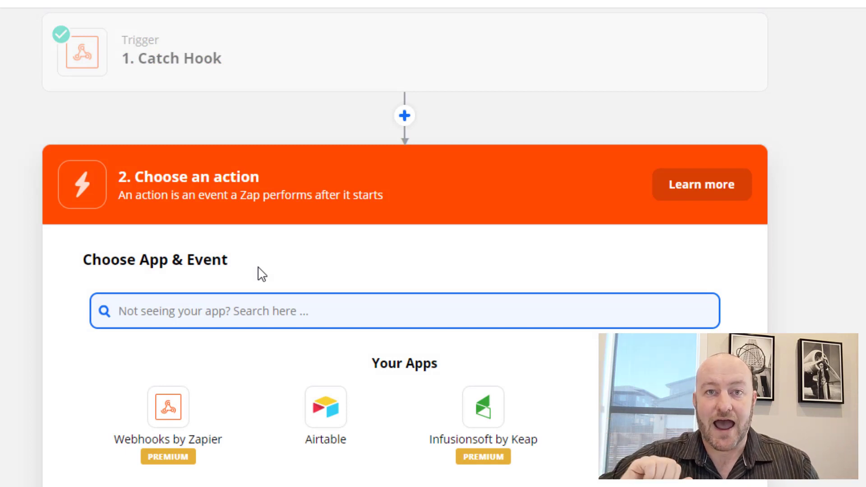
Set the action app to Slack with the Send Channel Message event.
scroll(404, 286, down, 3)
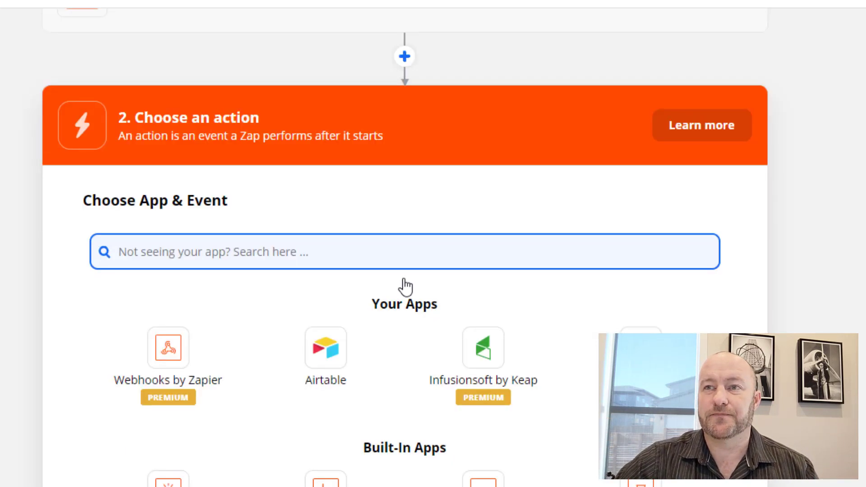
text(slac)
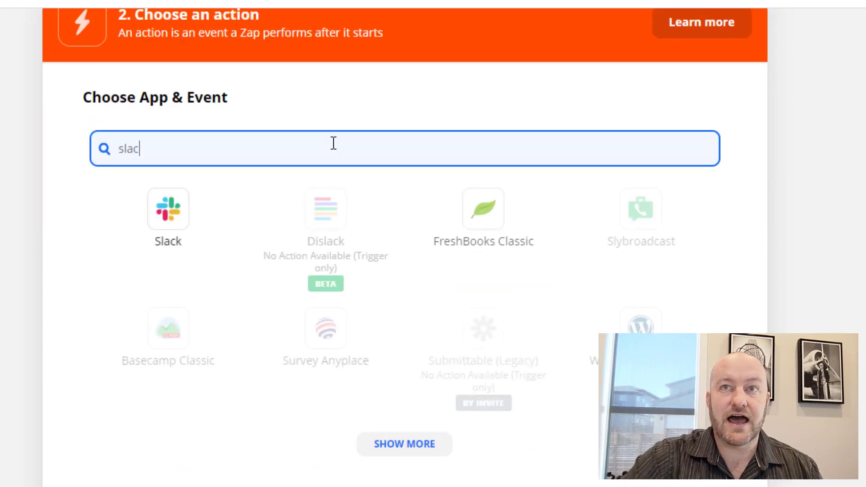
click(176, 215)
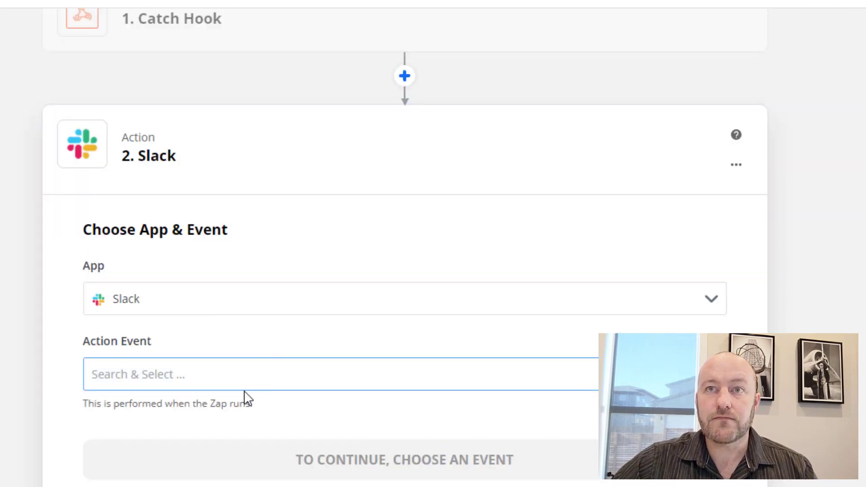
click(222, 375)
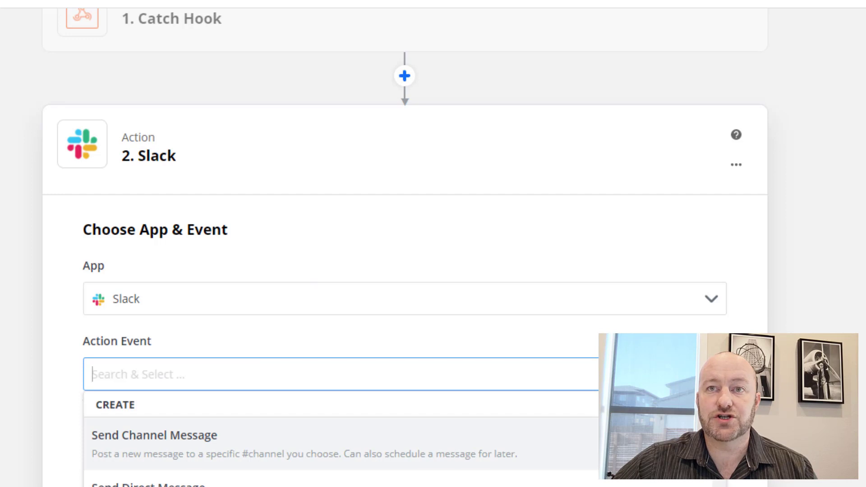
click(151, 462)
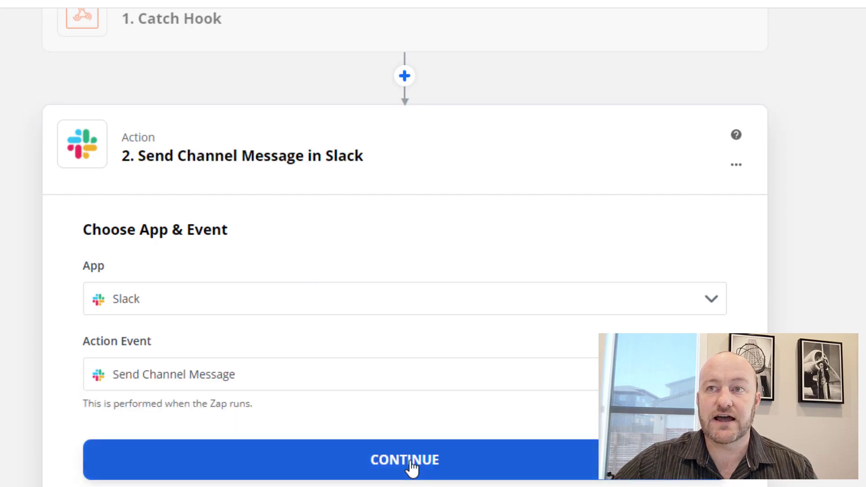
click(411, 467)
Connect the GAP Consulting Slack account and continue to the message settings.
click(183, 388)
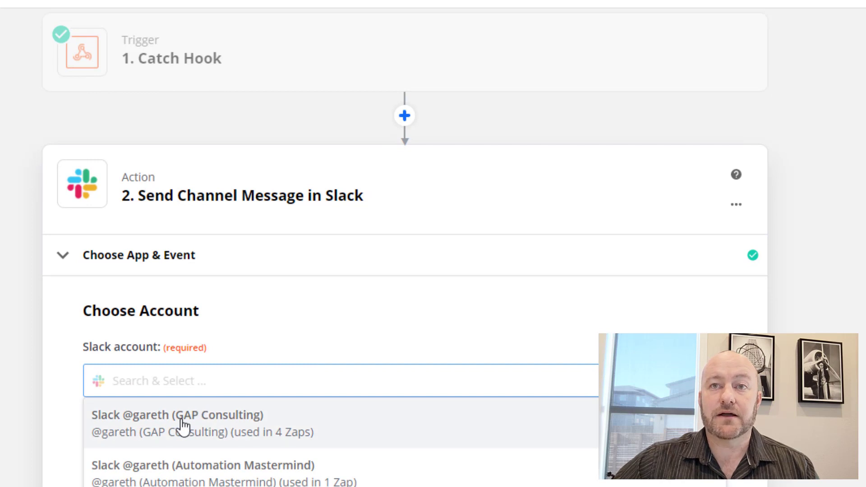
click(182, 425)
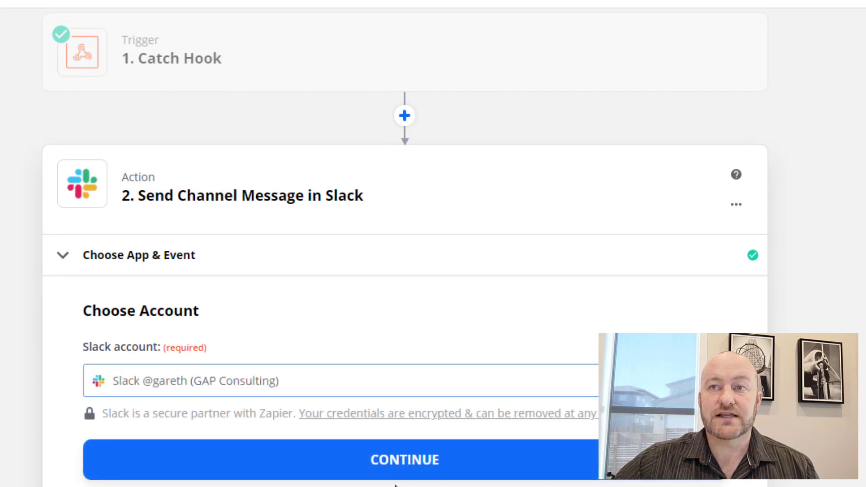
click(386, 463)
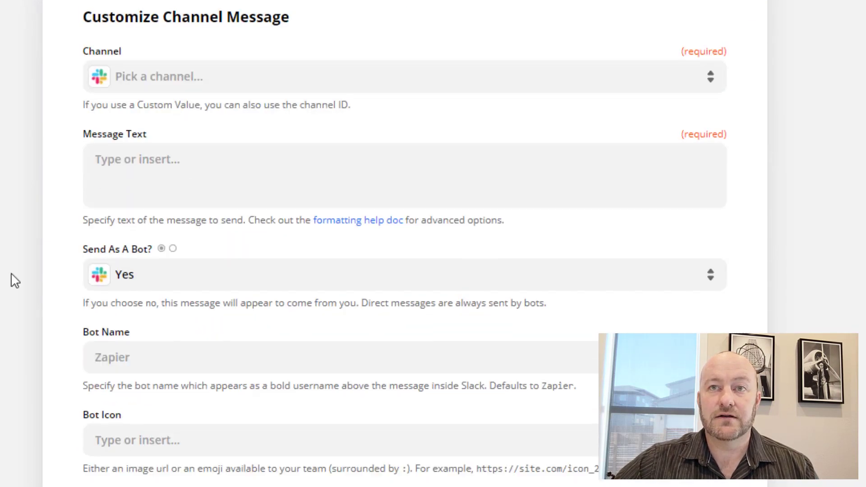
Set the Slack channel to webhook-automation, checking the channel in Slack.
click(138, 84)
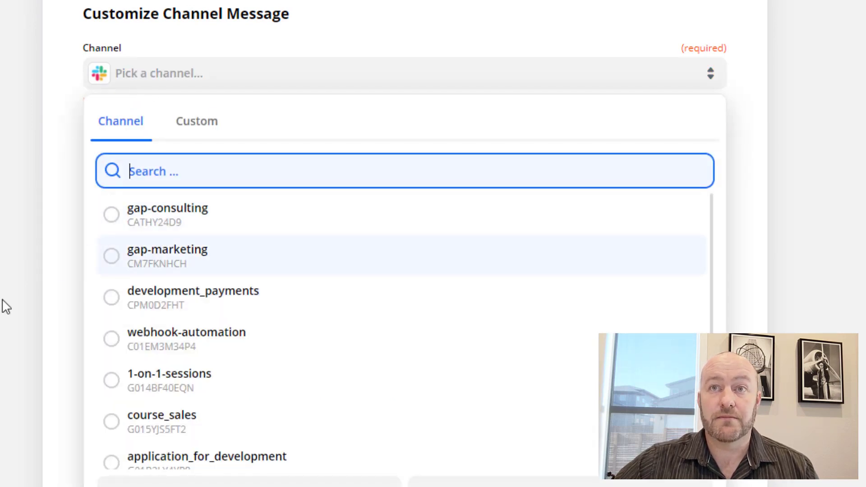
click(178, 345)
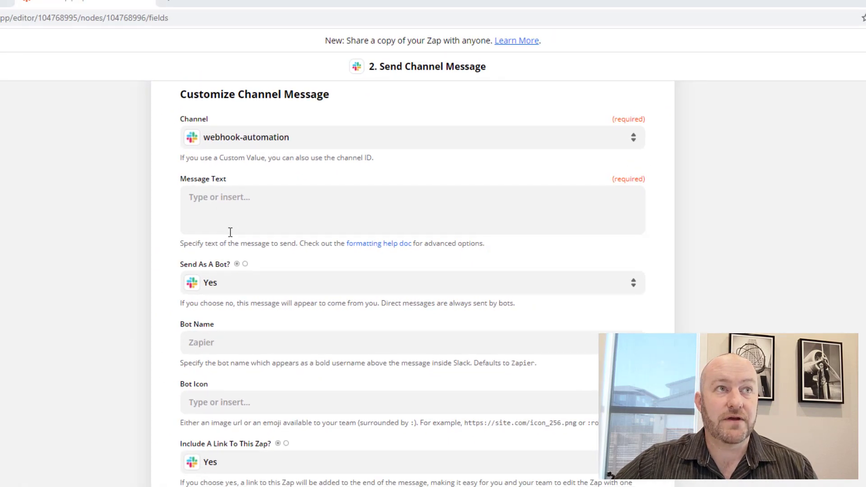
key(alt+Tab)
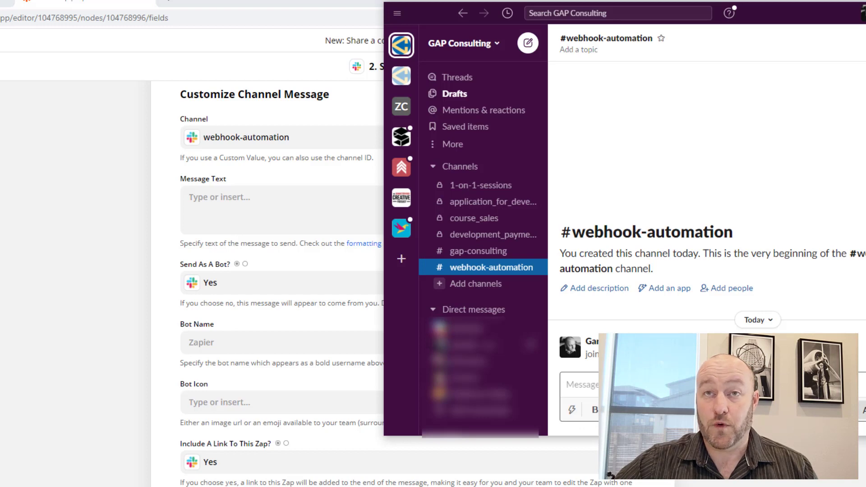
click(55, 326)
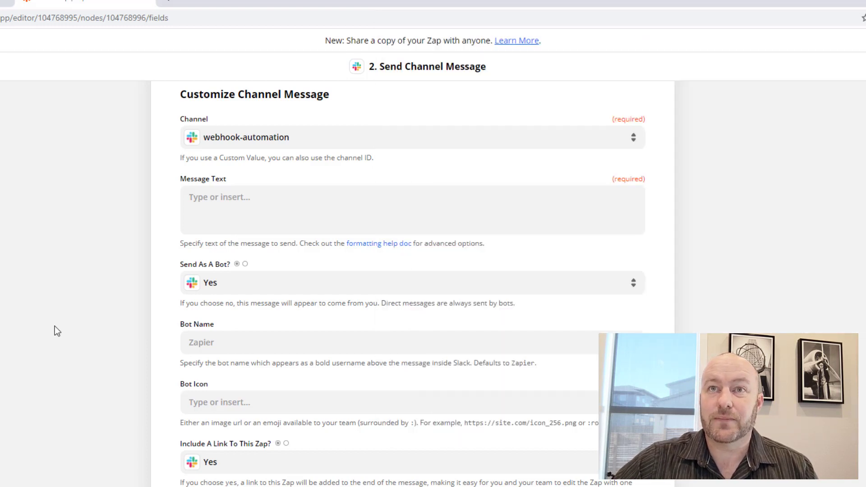
click(207, 204)
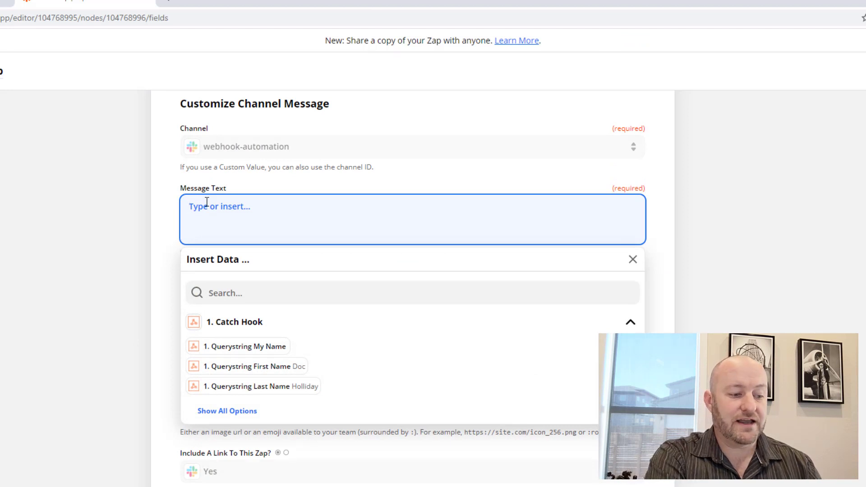
Write the Message Alert text with First Name and Last Name lines using the caught fields.
text(Message Alert:)
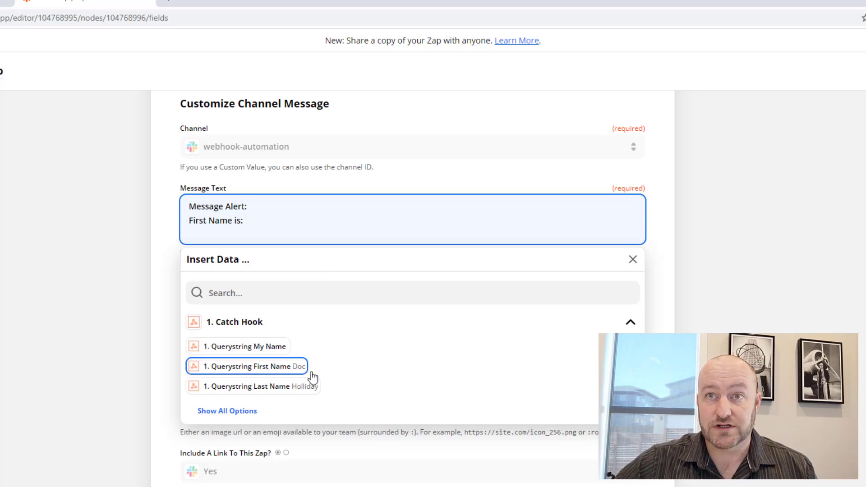
click(267, 367)
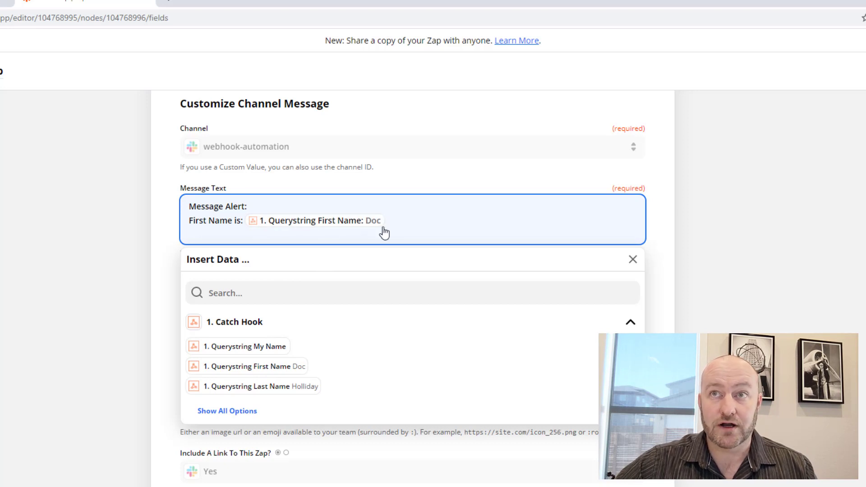
key(Return)
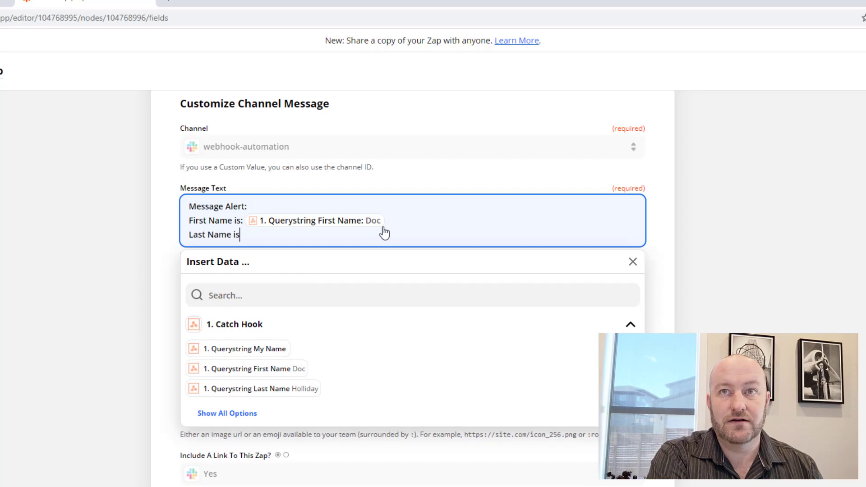
click(300, 388)
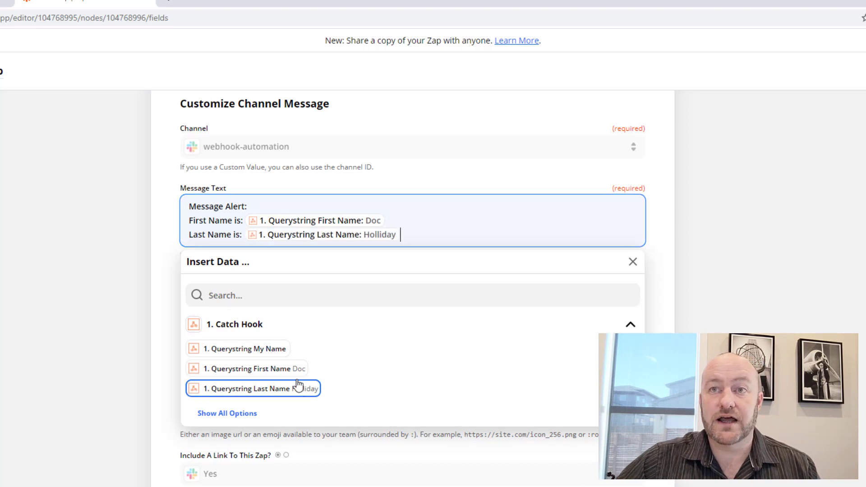
Add a Birth Month line with a caught birth month field and continue.
key(Return)
text(Birth Month is:)
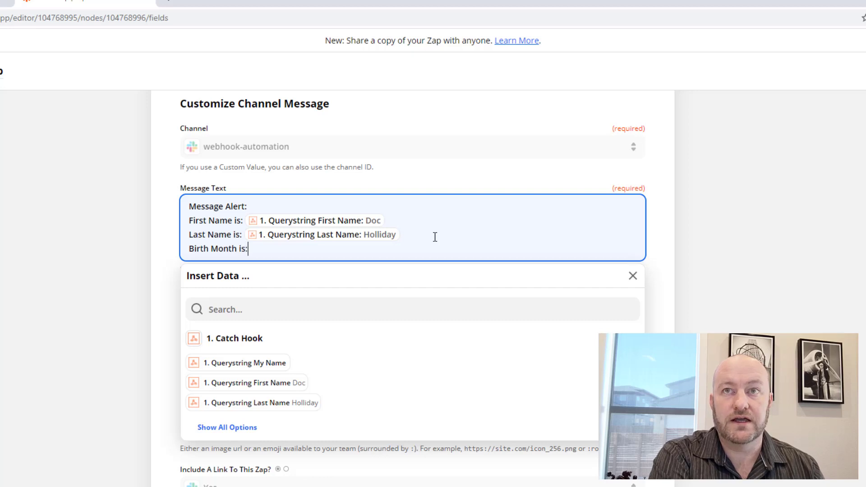
click(229, 428)
click(262, 424)
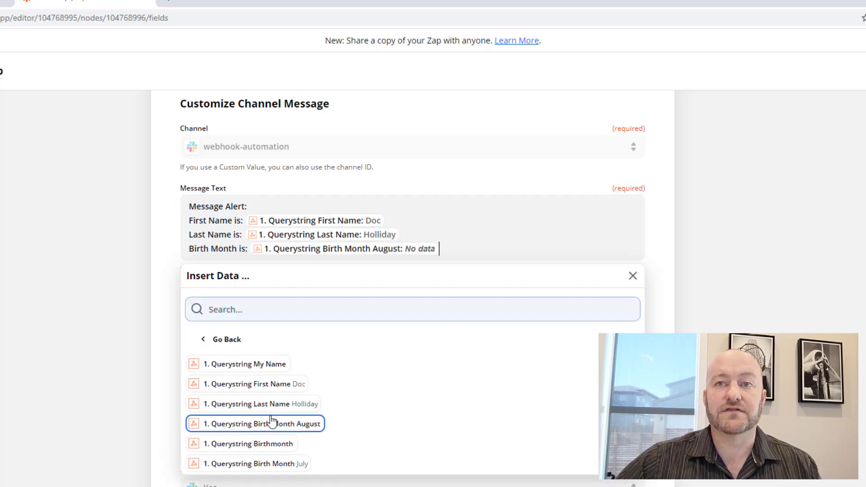
click(672, 258)
scroll(94, 238, down, 15)
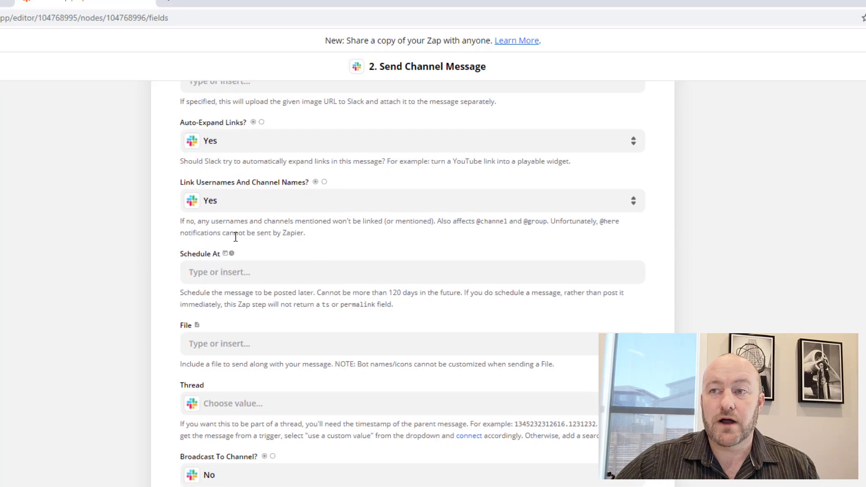
click(431, 418)
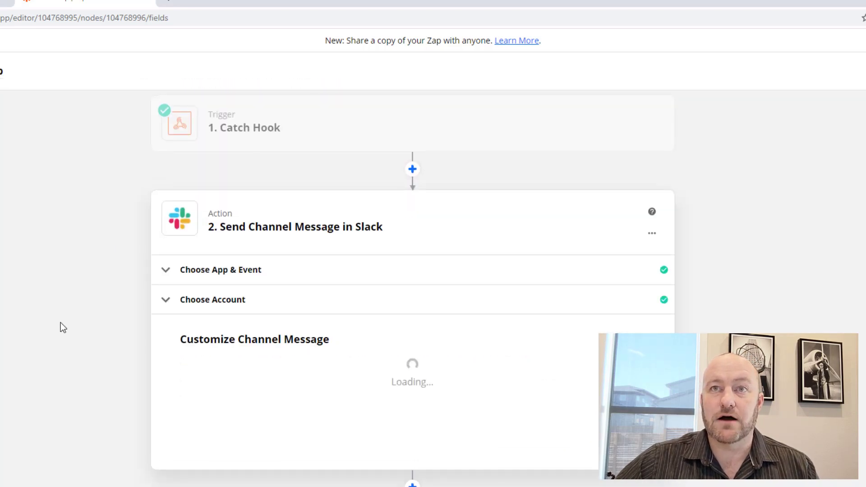
Send a test channel message to Slack from the Send Data panel.
scroll(57, 322, down, 10)
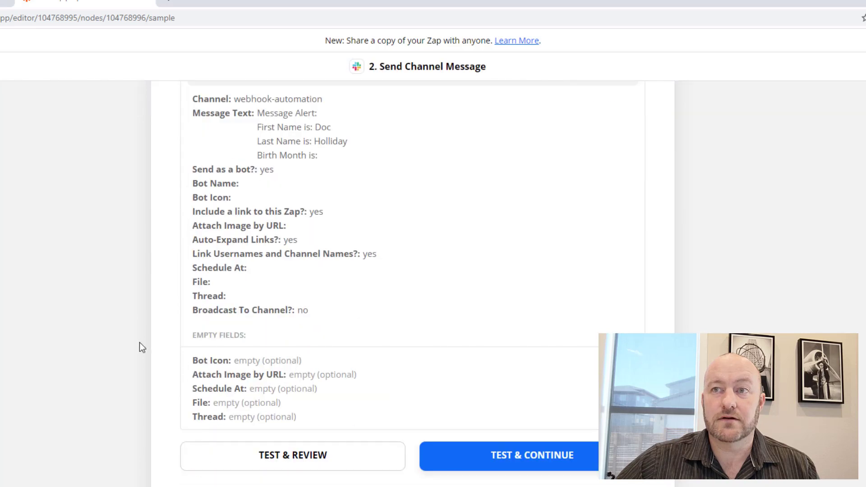
click(289, 429)
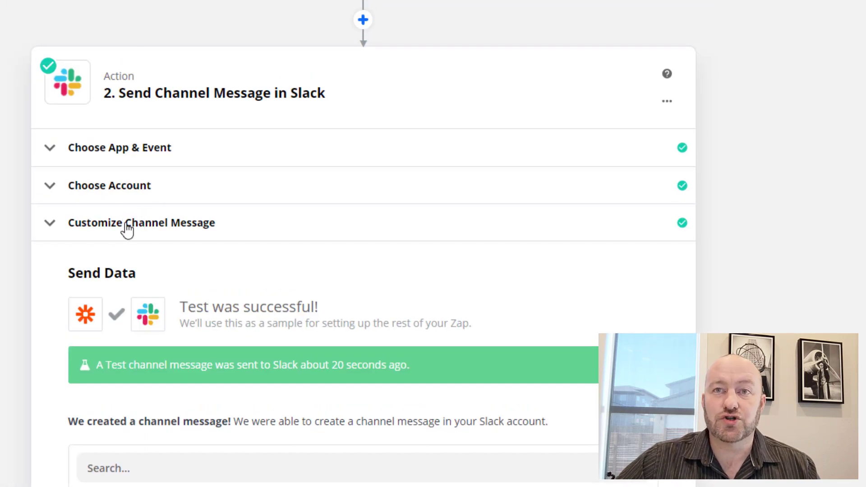
Set Include A Link To This Zap and Auto-Expand Links to No.
click(128, 226)
scroll(363, 244, down, 10)
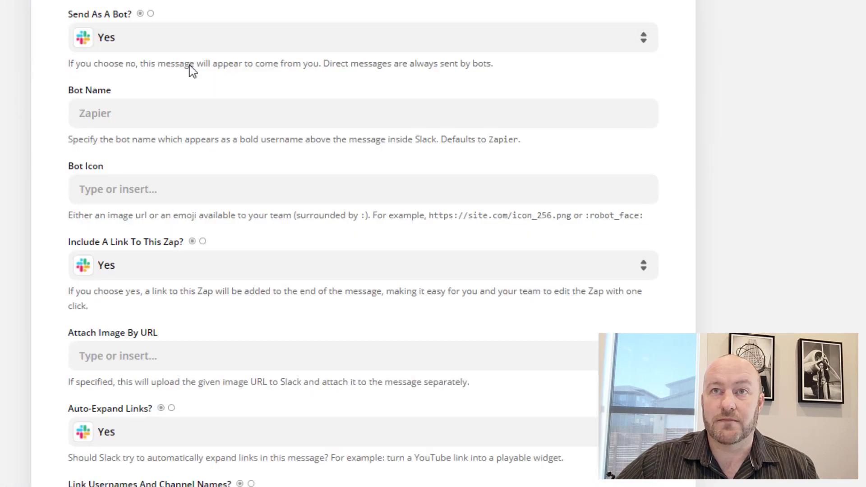
scroll(82, 66, down, 3)
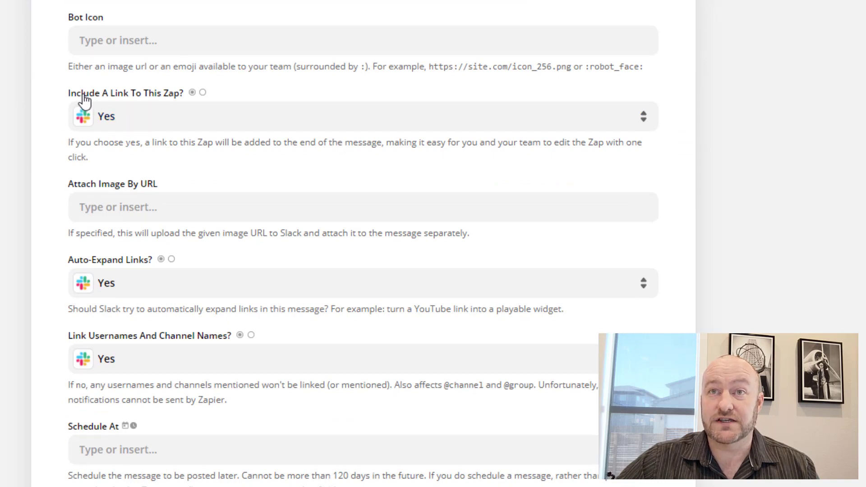
click(112, 118)
click(118, 281)
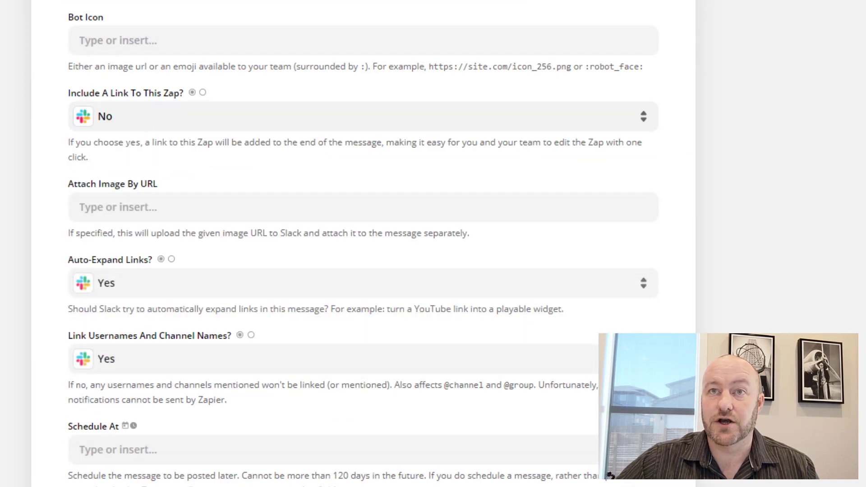
scroll(363, 243, down, 3)
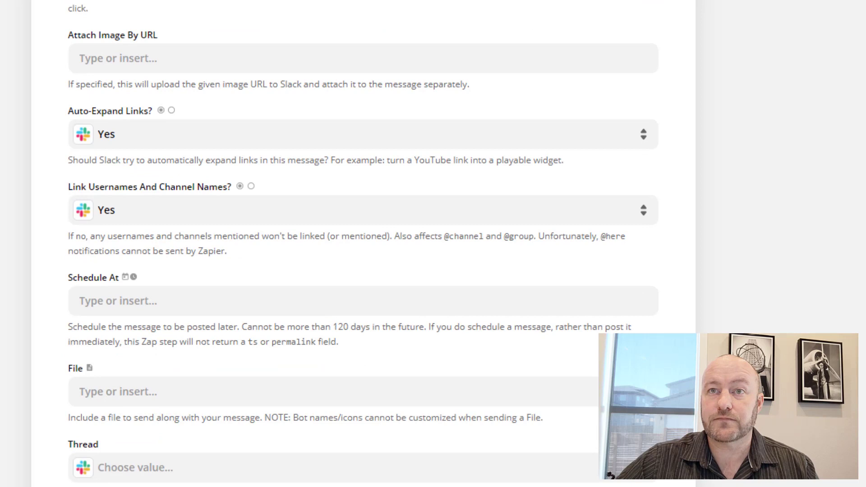
click(134, 137)
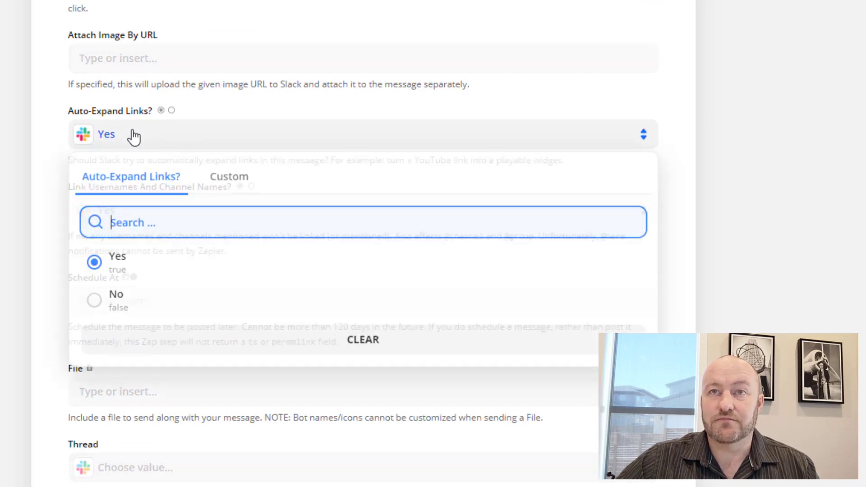
click(123, 313)
Continue past the Slack message step and turn the Zap on.
scroll(43, 102, down, 3)
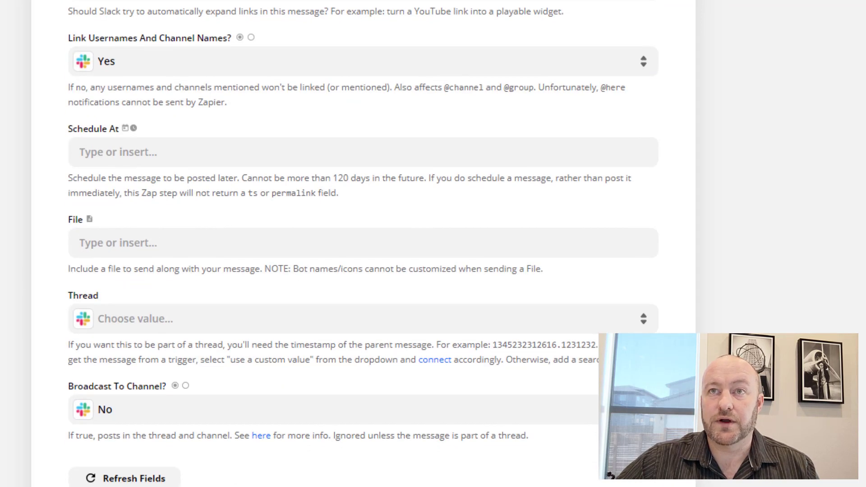
scroll(363, 243, down, 4)
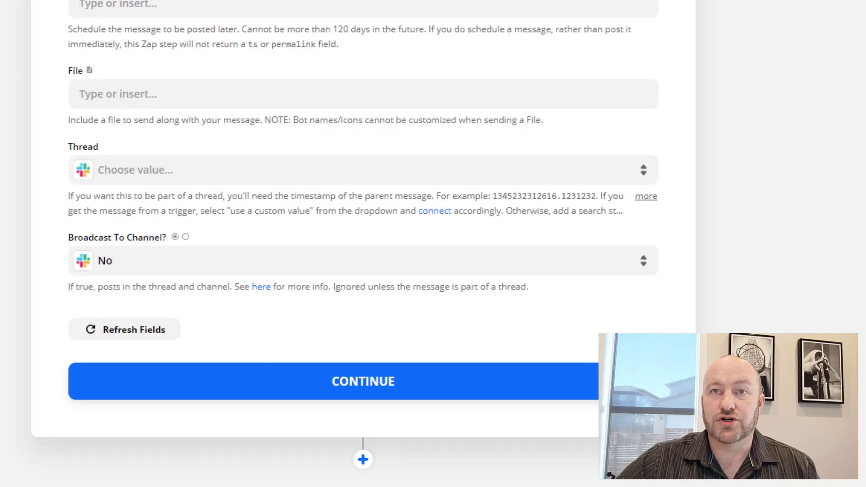
scroll(364, 244, up, 6)
scroll(363, 243, up, 12)
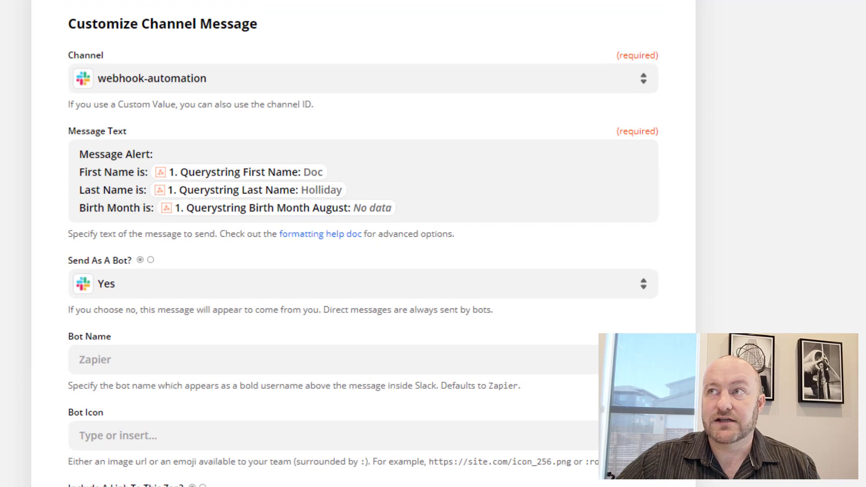
scroll(683, 151, down, 13)
click(229, 301)
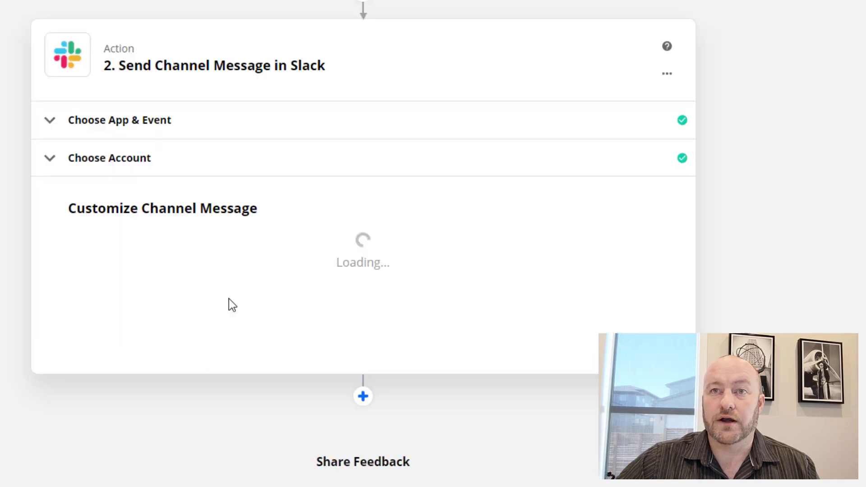
scroll(296, 292, down, 10)
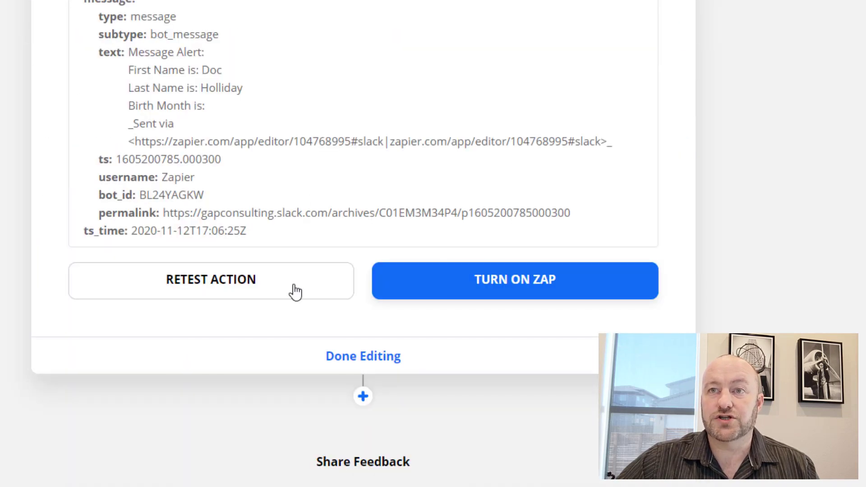
click(467, 280)
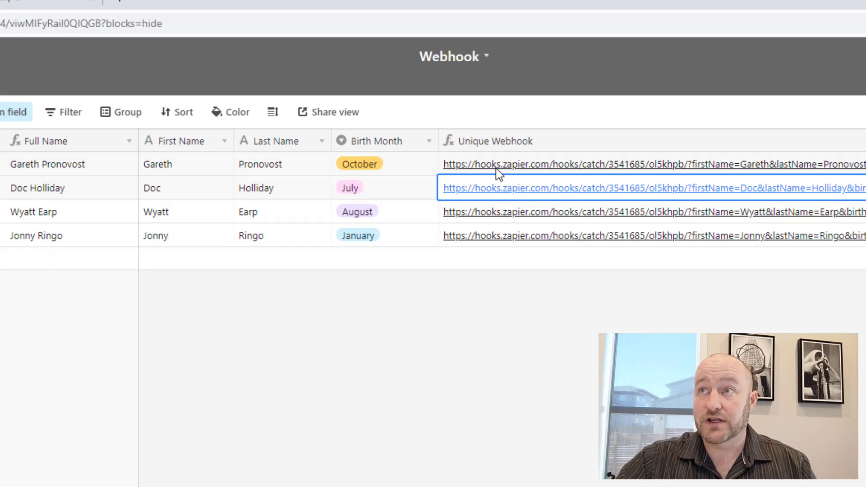
Fire the live Zap from another record's Unique Webhook link and check Slack's new post.
click(495, 239)
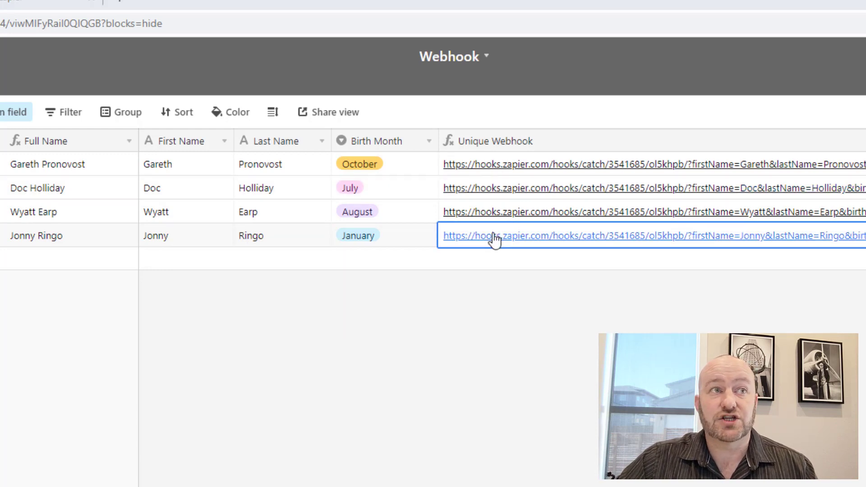
key(alt+Tab)
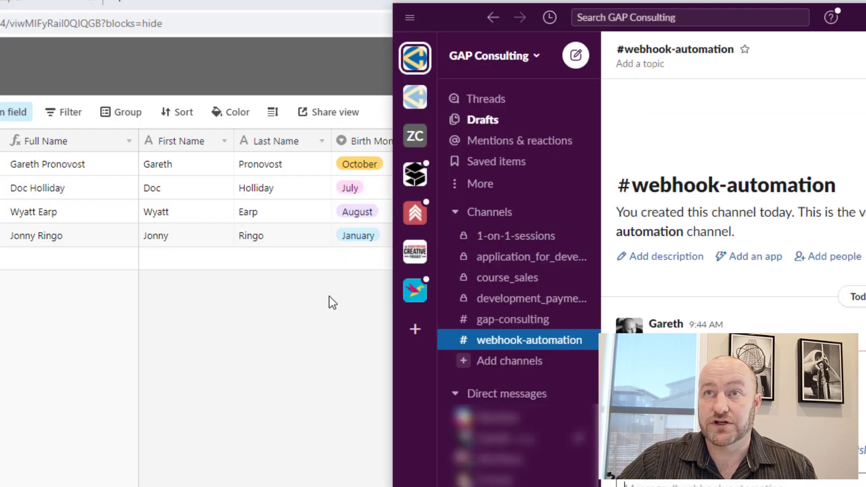
click(332, 302)
click(596, 238)
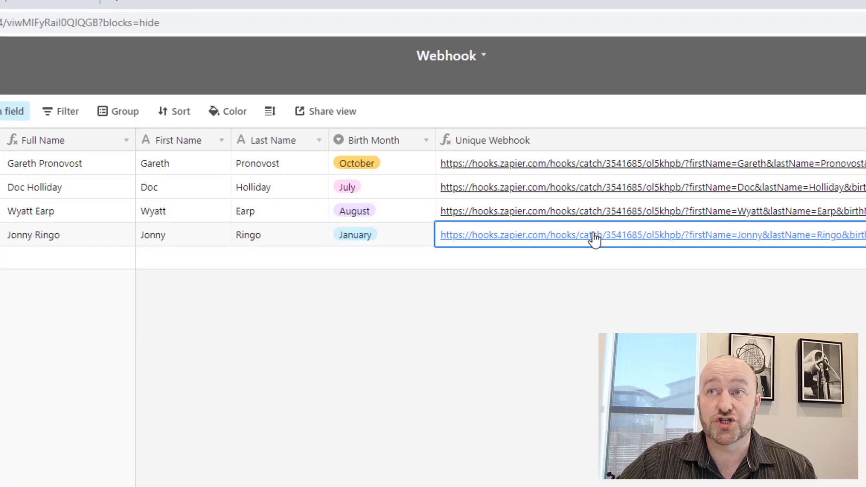
click(595, 238)
key(alt+Tab)
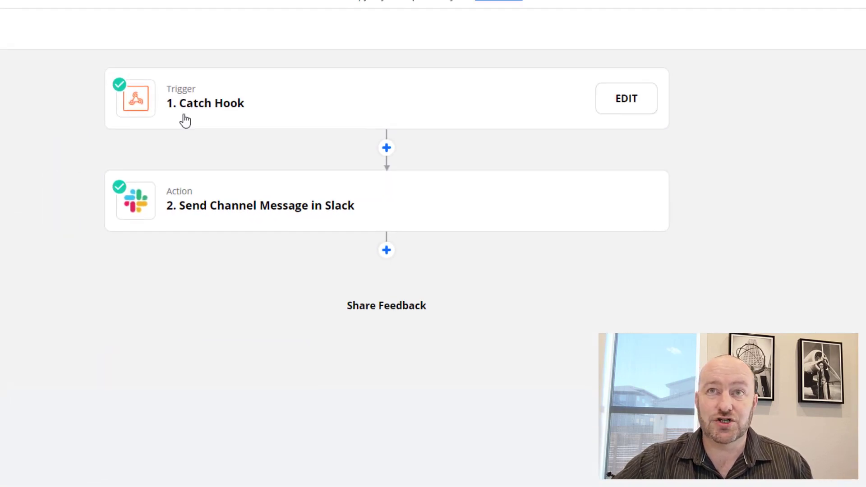
Switch the Catch Hook trigger's sample data to the newly loaded Request G (Jonny, Ringo, January).
click(189, 119)
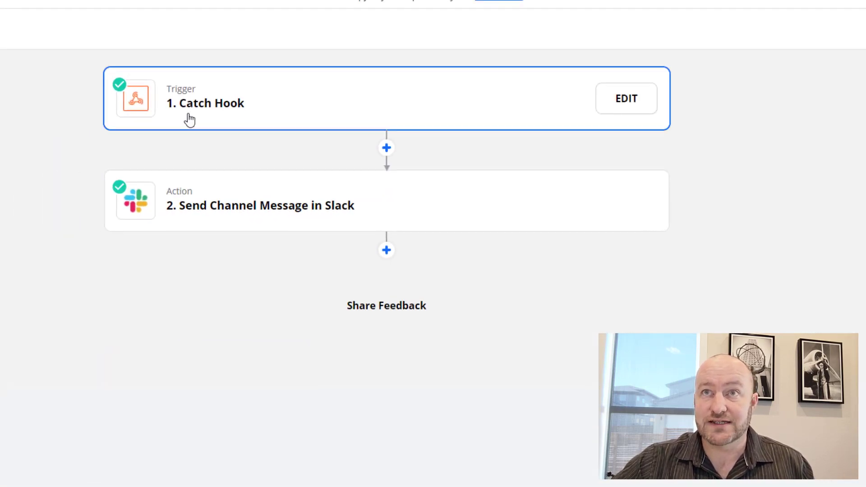
click(191, 232)
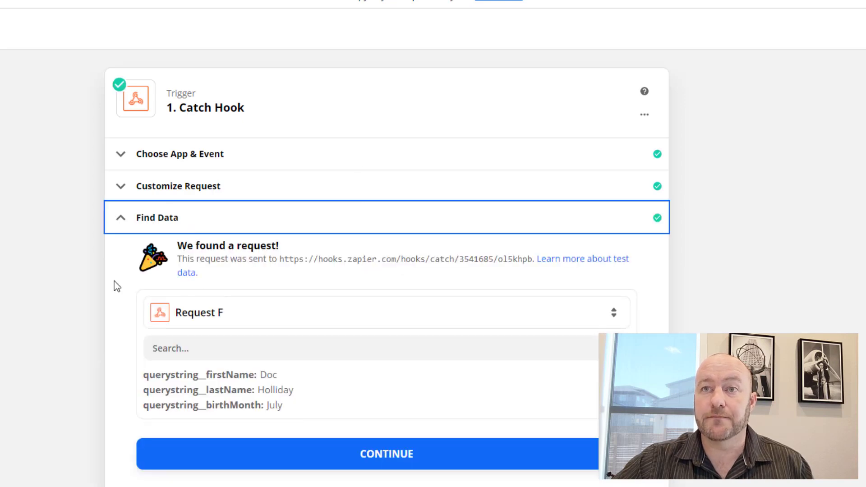
scroll(117, 287, down, 4)
click(263, 165)
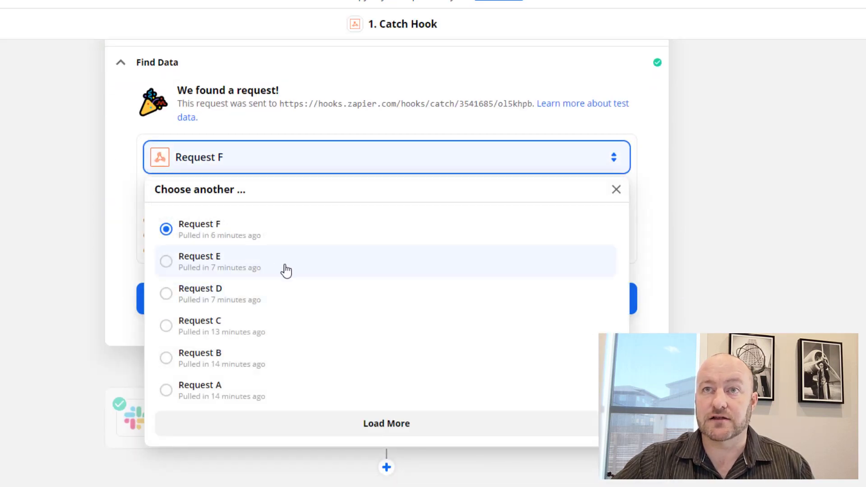
click(387, 424)
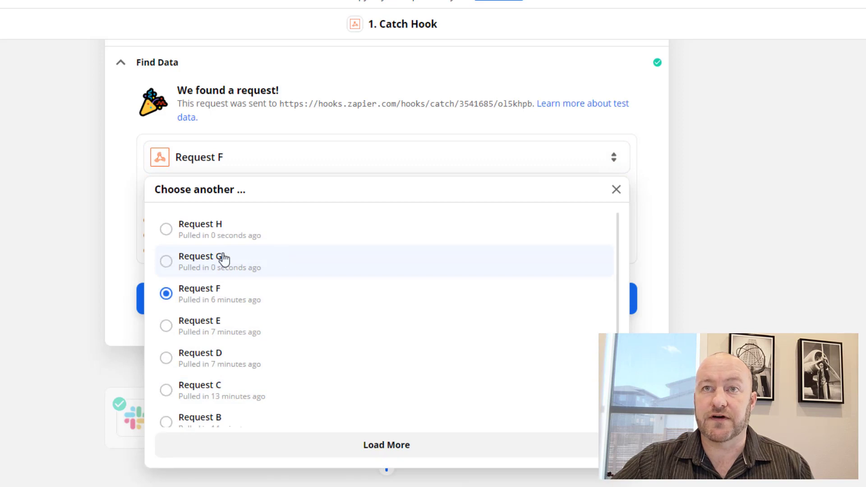
click(224, 260)
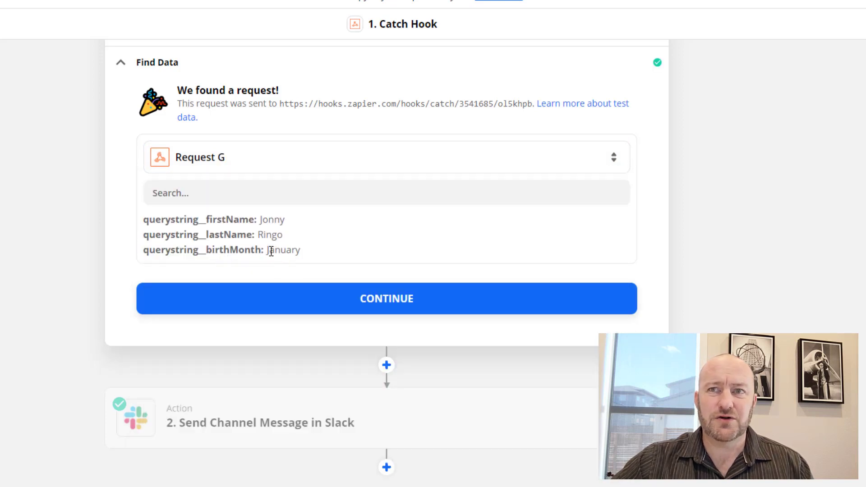
drag(268, 250, 316, 249)
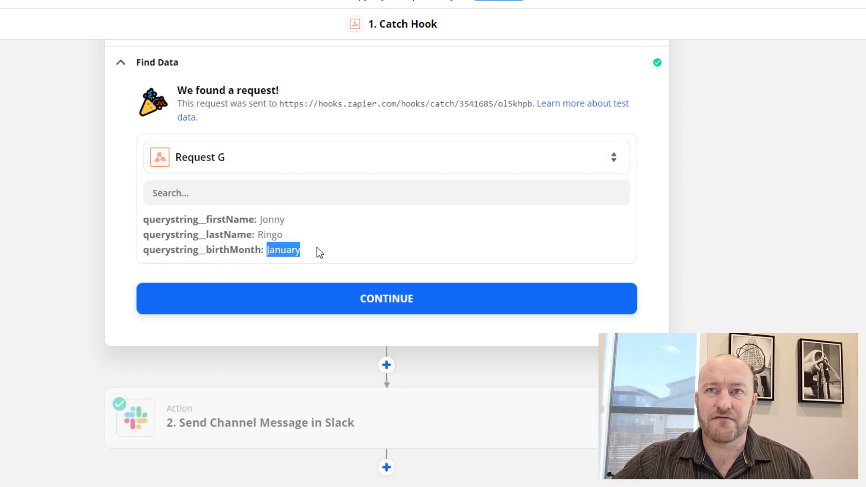
click(80, 232)
click(334, 301)
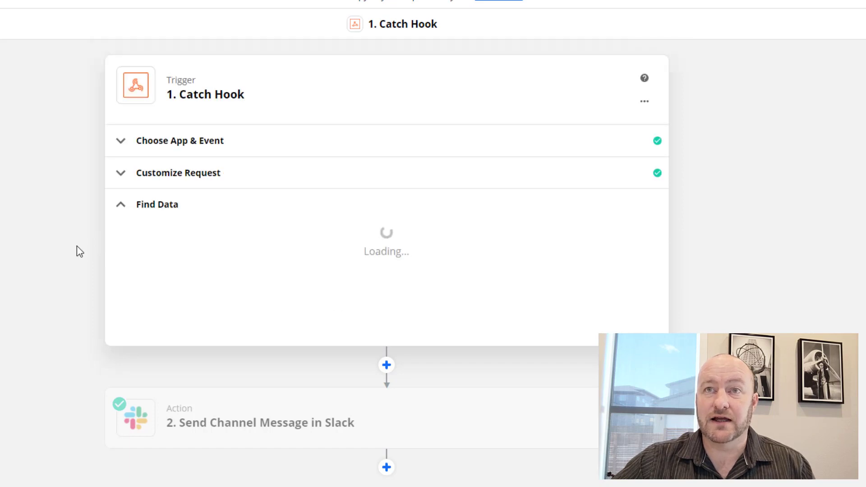
In the Slack Message Text, replace the empty Birth Month pill with the January birth-month field.
click(212, 209)
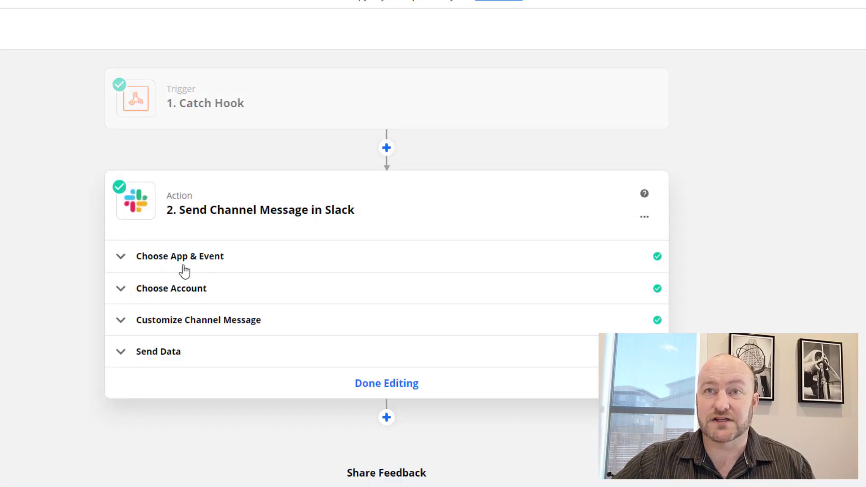
click(209, 321)
scroll(9, 239, down, 8)
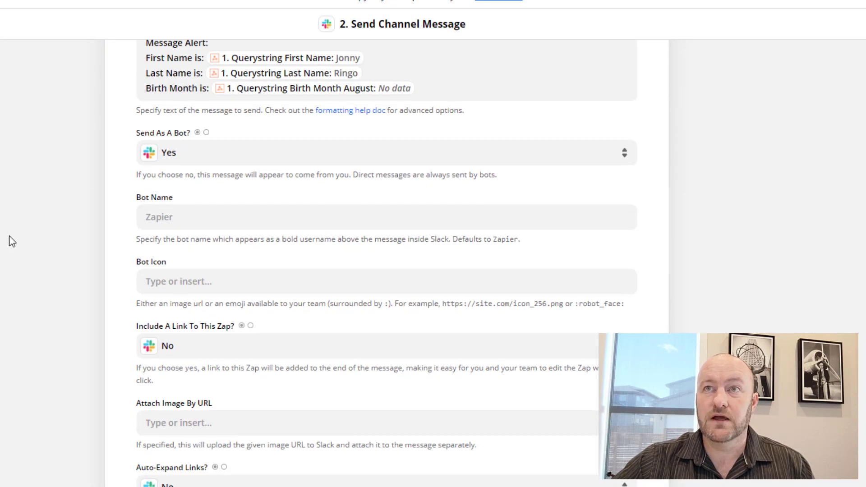
scroll(9, 242, up, 3)
click(432, 214)
key(BackSpace)
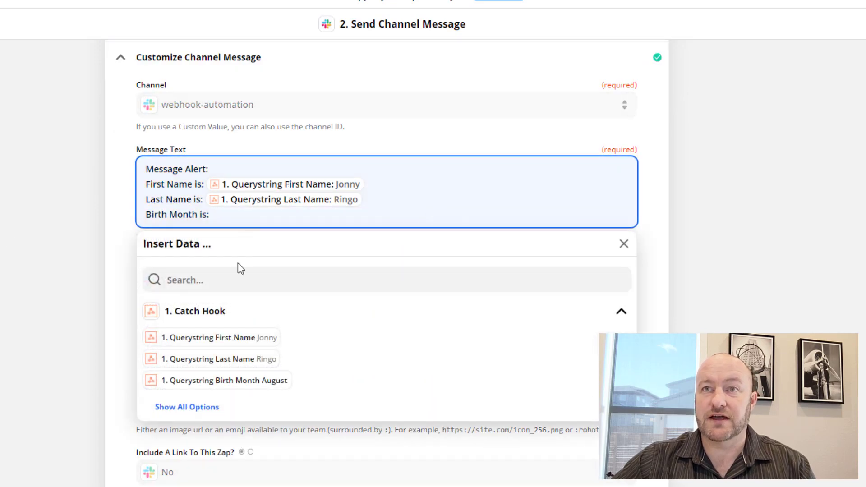
click(200, 412)
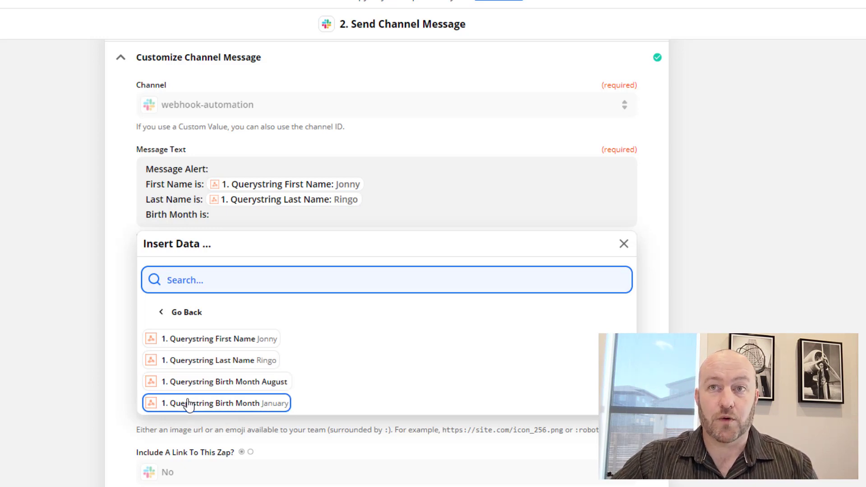
click(218, 403)
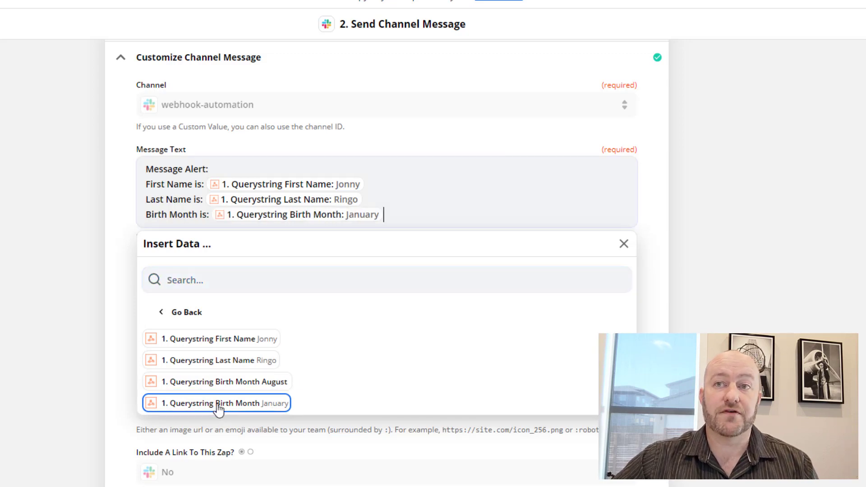
click(95, 387)
Retest the Slack step to post Jonny Ringo's January alert, then turn the Zap on.
scroll(632, 307, down, 7)
scroll(632, 309, down, 8)
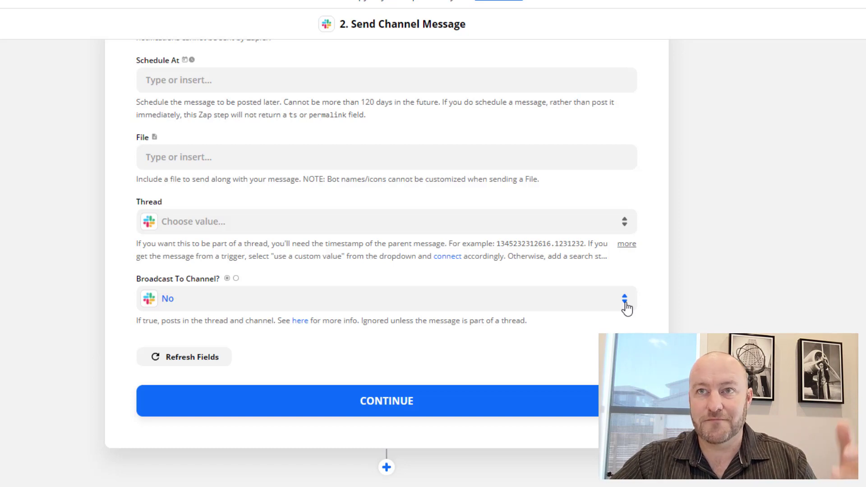
click(379, 408)
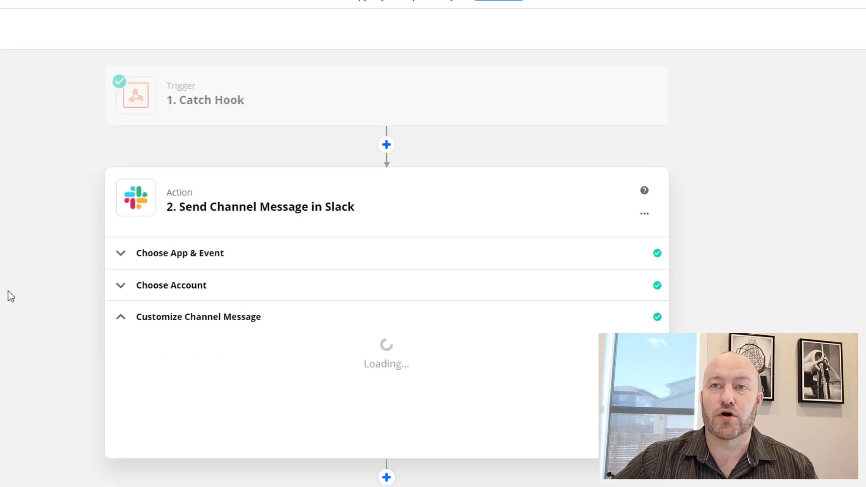
scroll(307, 360, down, 10)
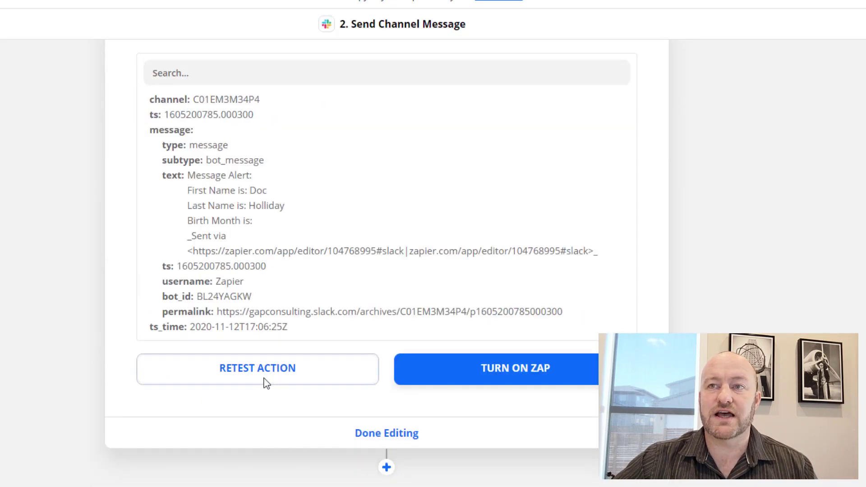
click(265, 381)
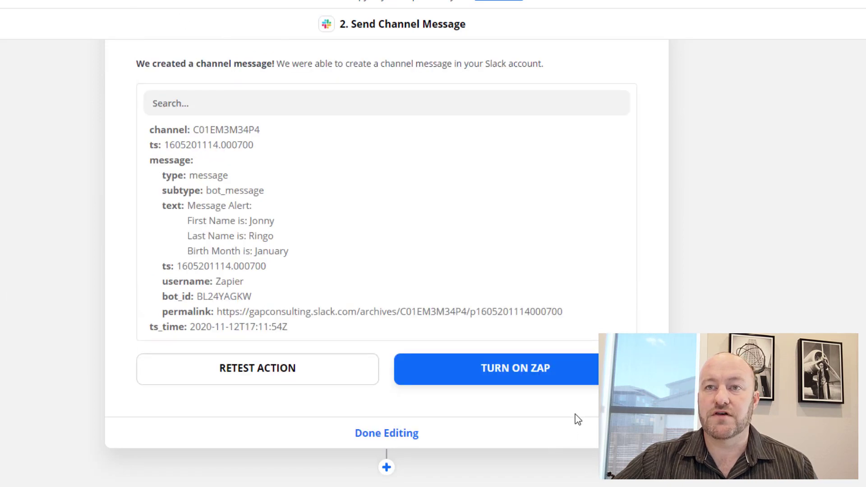
click(547, 382)
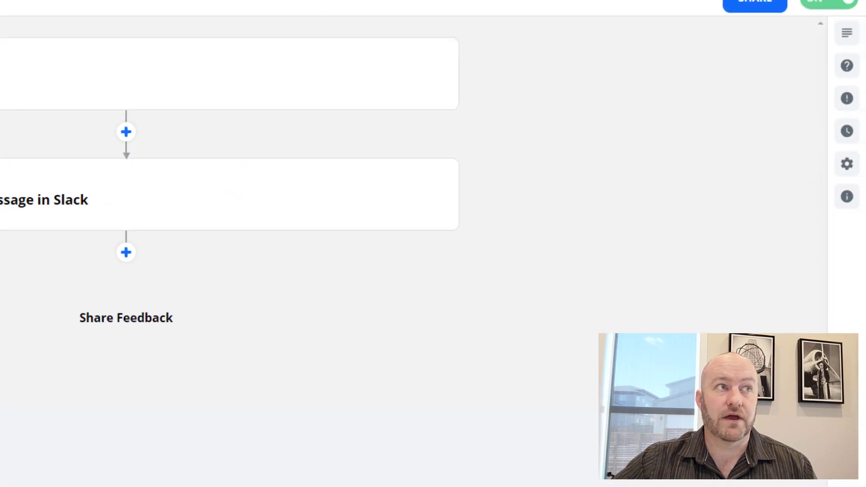
Check the new Zapier alert in Slack's #webhook-automation channel, then return to the Airtable table.
key(alt+Tab)
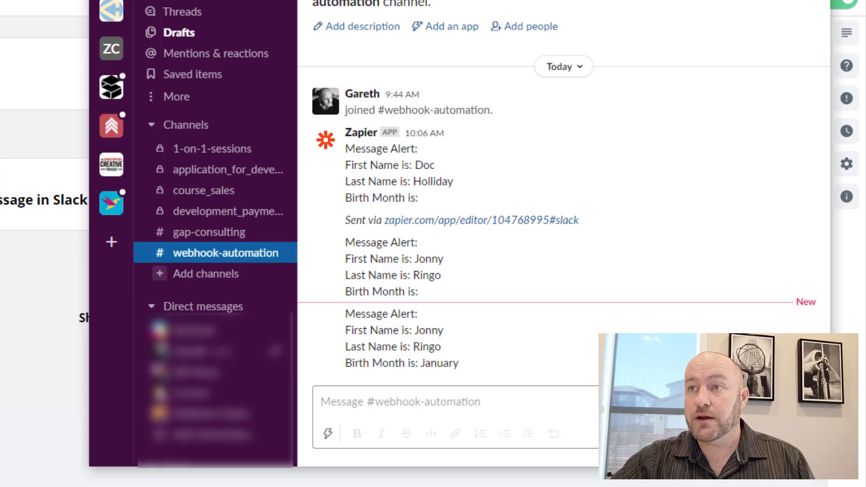
key(alt+Tab)
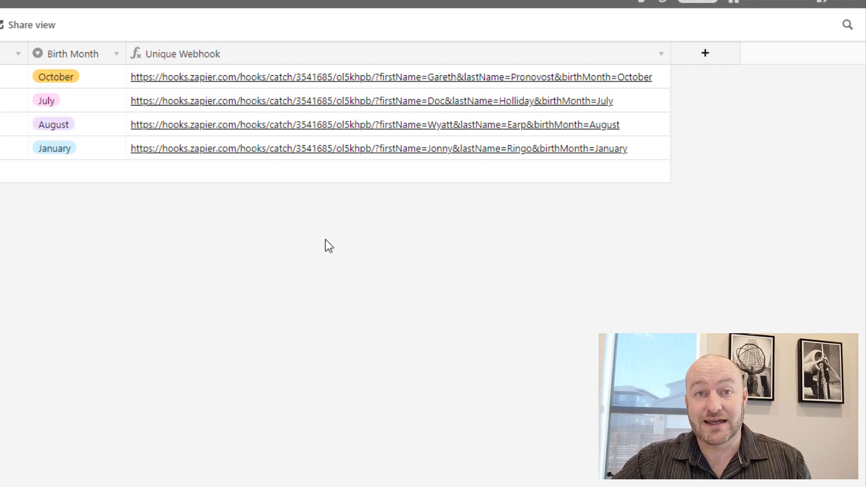
Add an Open URL Button field with a placeholder URL formula of '1'.
click(706, 55)
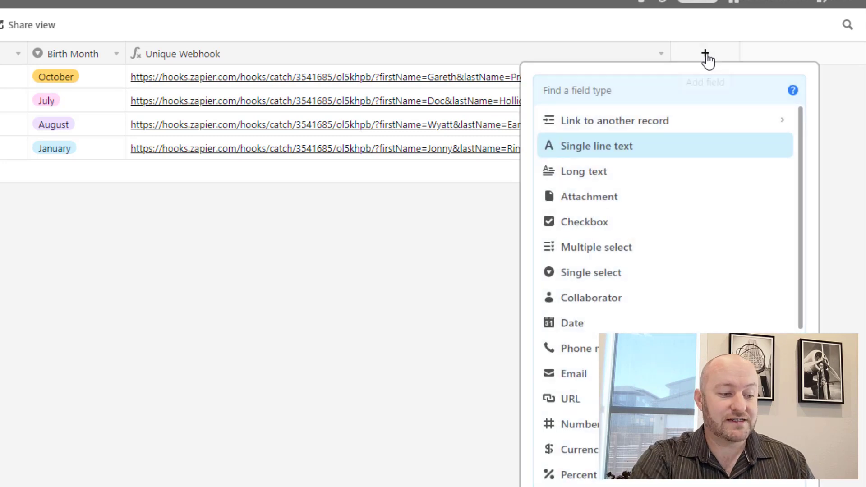
text(but)
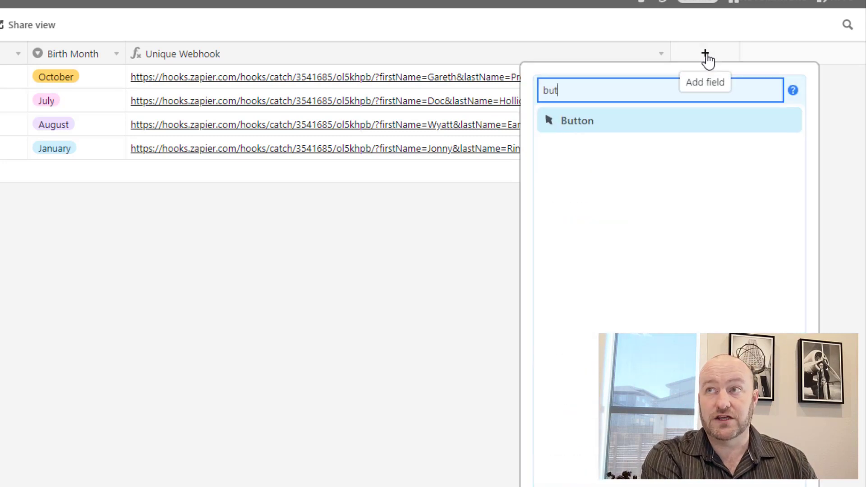
key(Return)
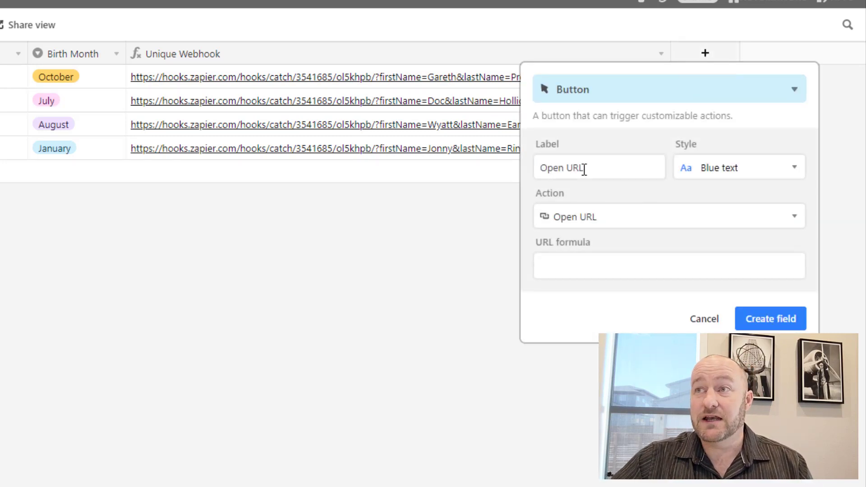
click(339, 61)
click(340, 60)
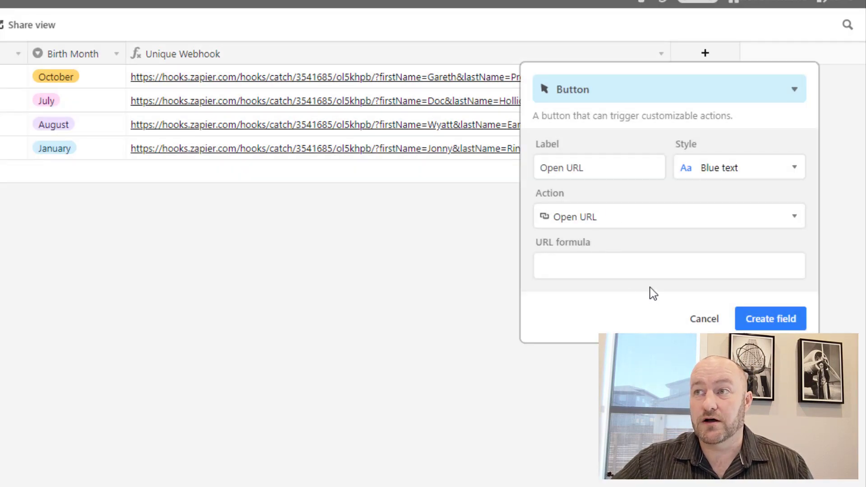
click(619, 267)
text(1)
click(762, 322)
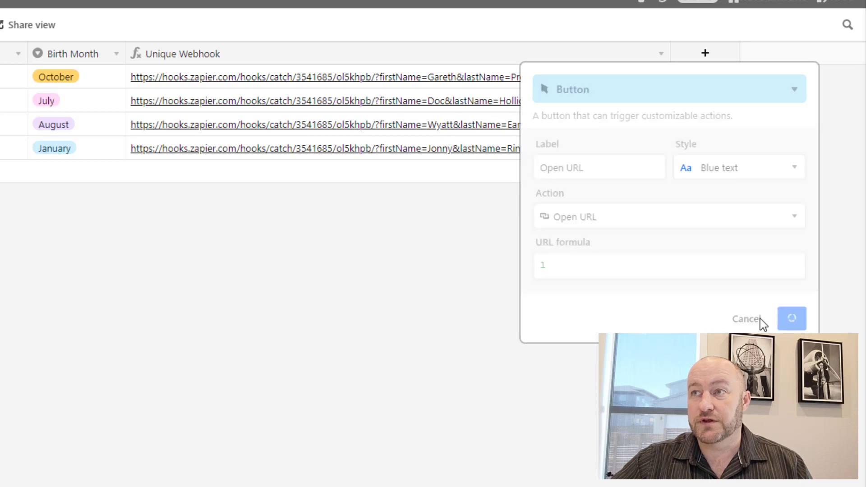
click(548, 298)
click(543, 292)
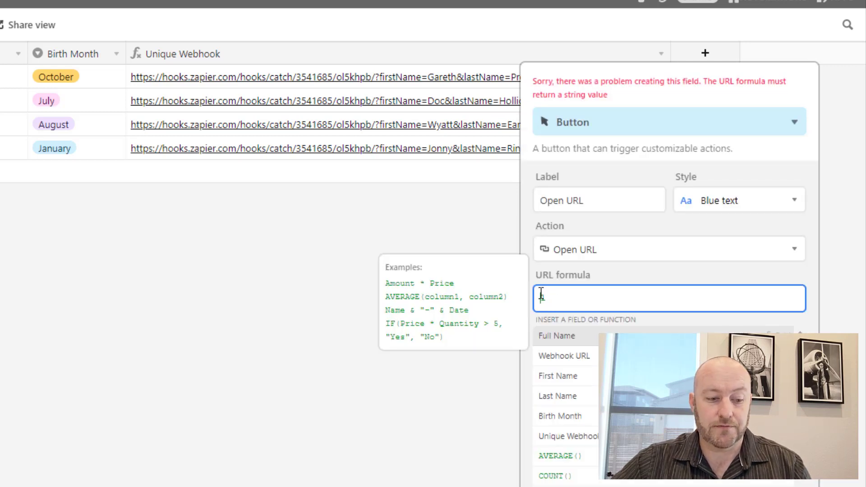
text(')
click(588, 298)
text(')
click(762, 322)
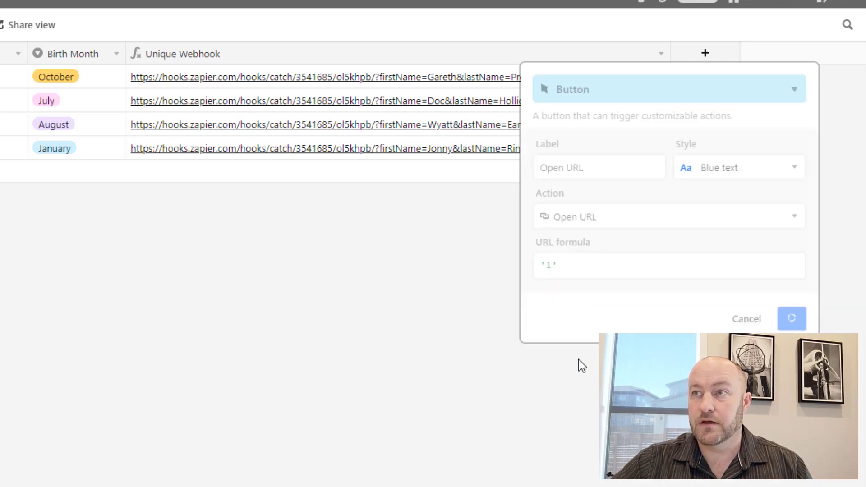
Replace the Open URL button's formula with the Unique Webhook CONCATENATE formula.
double_click(362, 52)
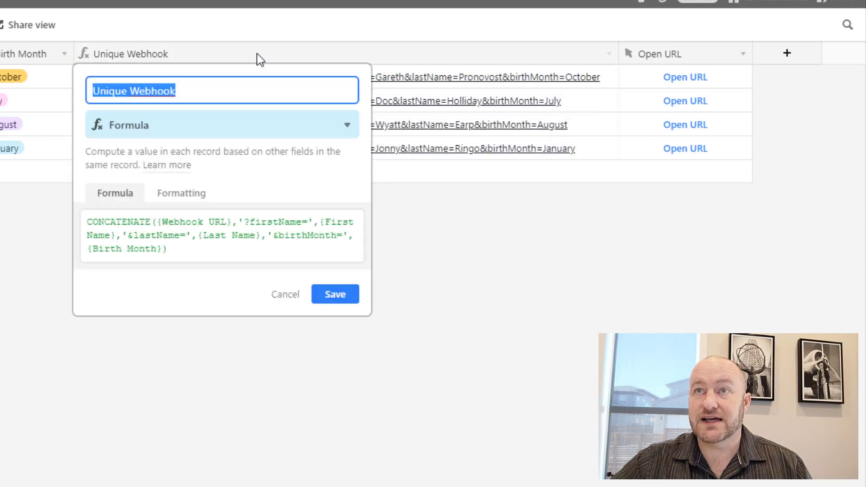
key(ctrl+a)
key(ctrl+c)
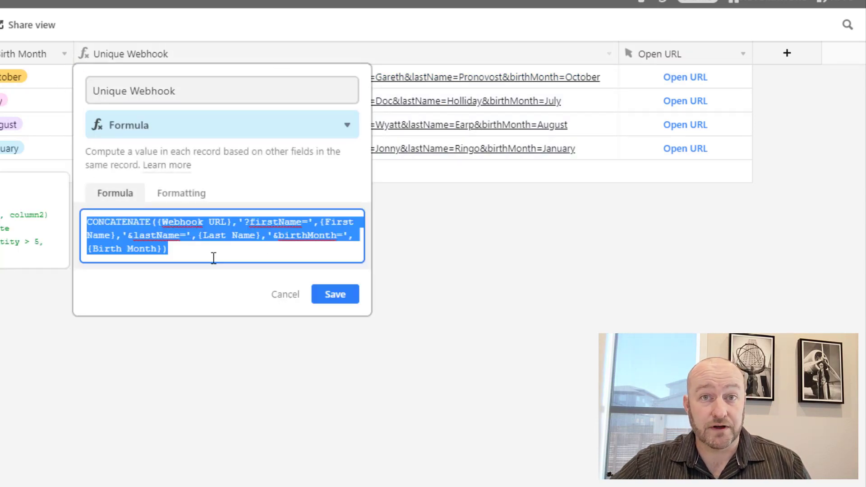
double_click(682, 51)
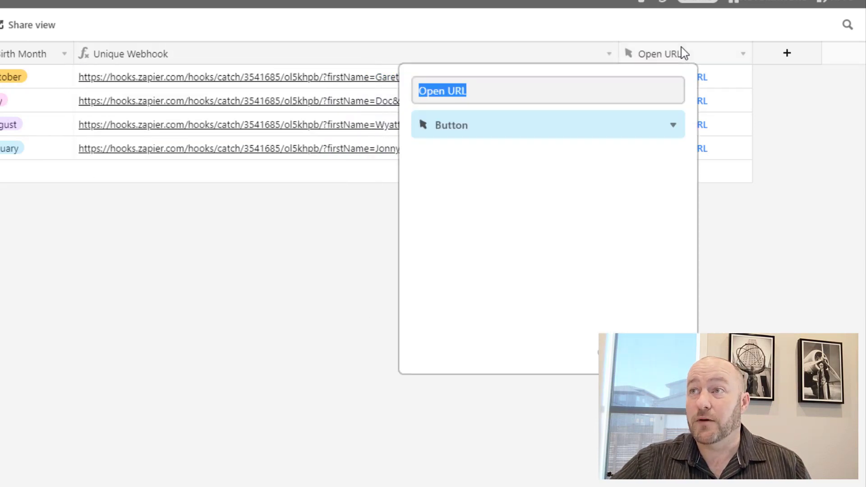
click(458, 300)
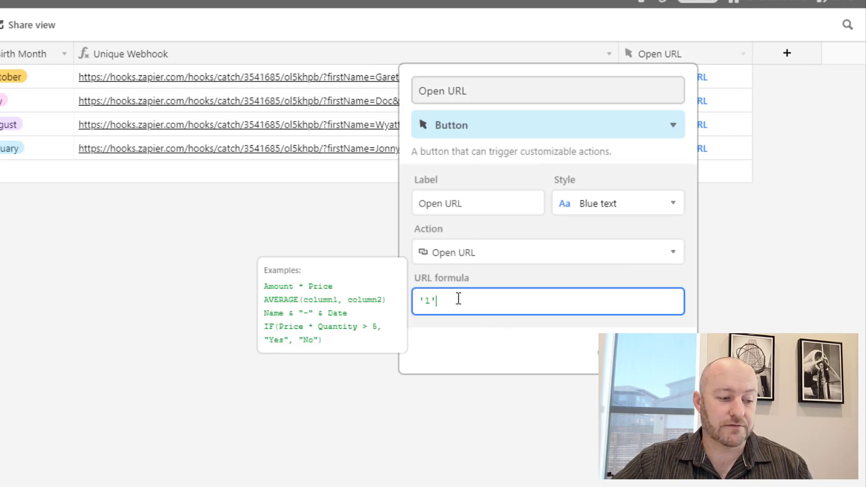
key(ctrl+a)
key(ctrl+v)
key(Return)
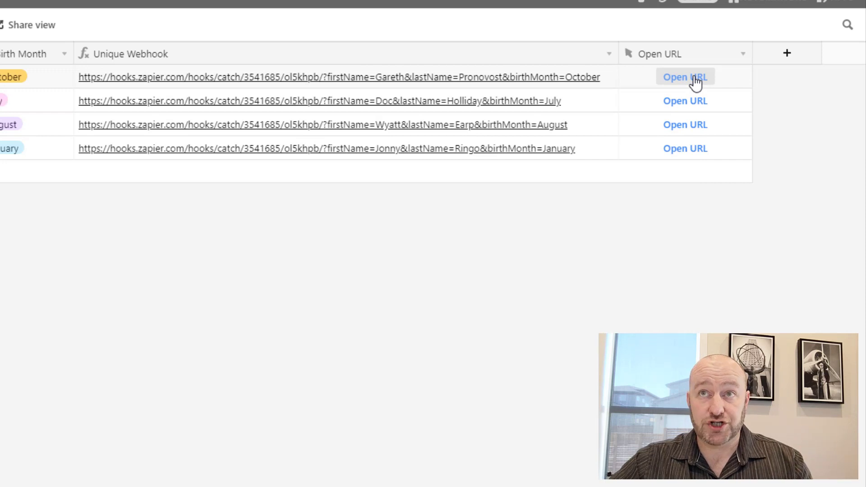
Fire the first record's Open URL button, confirm Slack's October alert, and reopen the Open URL field settings.
click(684, 79)
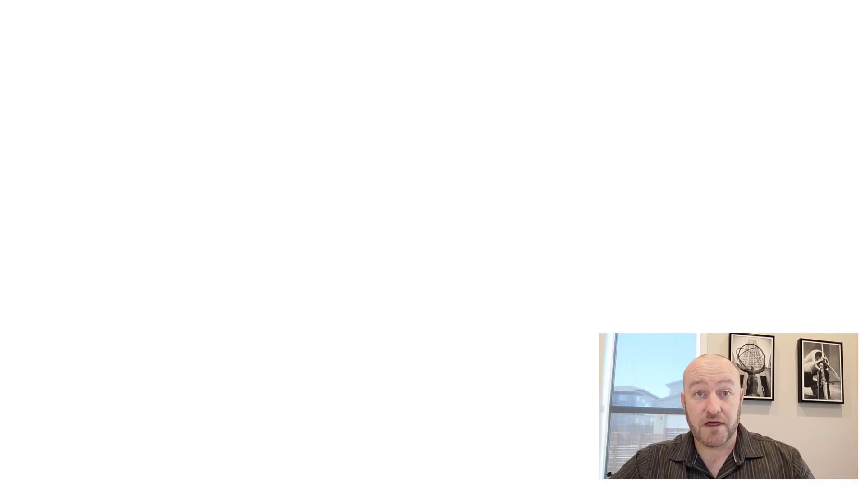
key(ctrl+w)
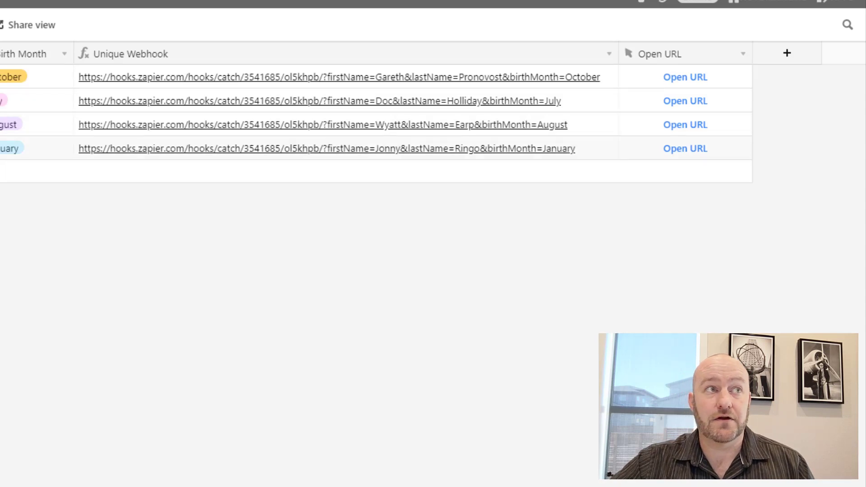
key(alt+Tab)
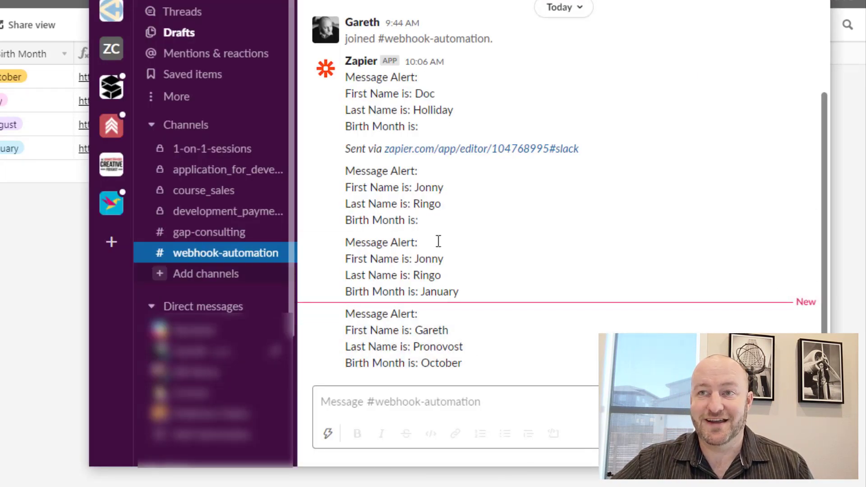
click(9, 301)
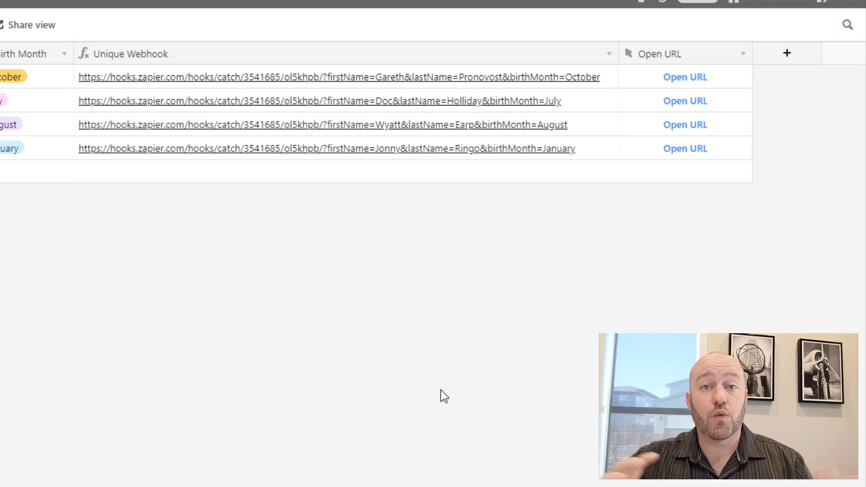
click(692, 54)
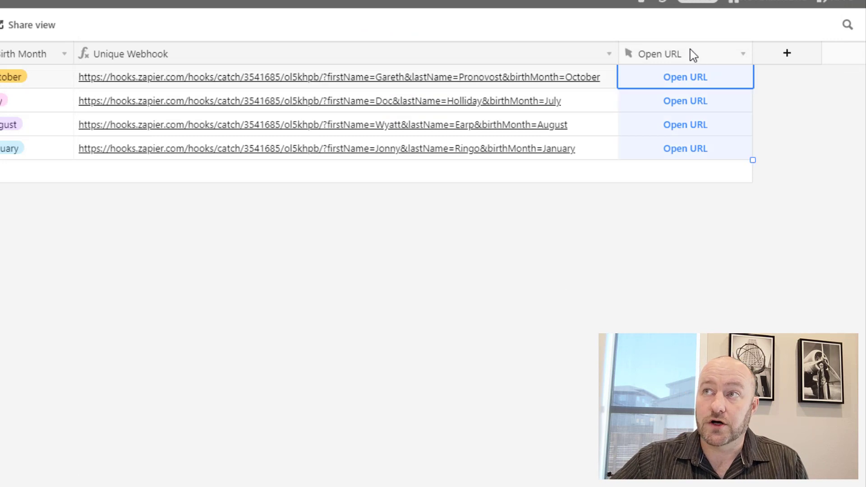
double_click(693, 54)
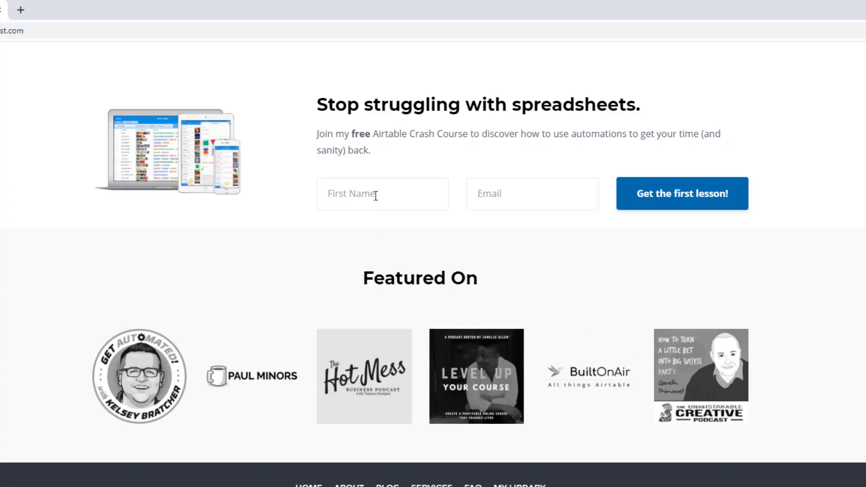
Enter a first name and e-mail in the Airtable Crash Course signup form, then go to Services.
click(378, 194)
text(Gareth)
key(Tab)
text(garet)
key(Down)
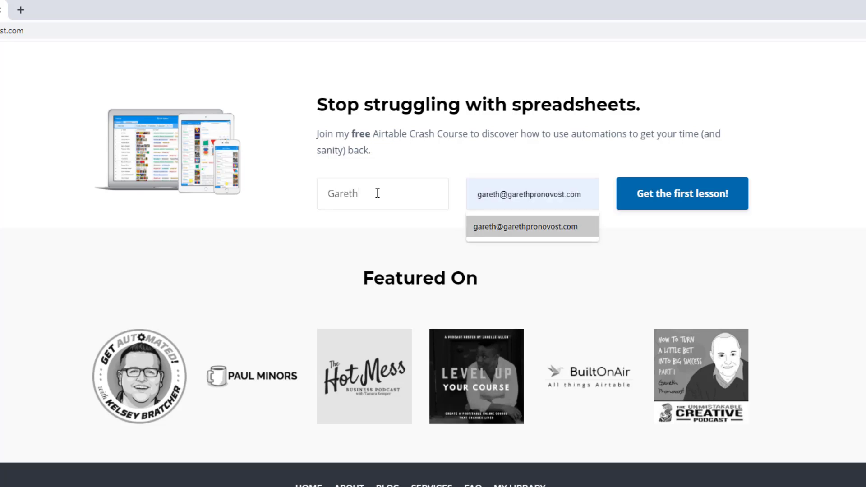
key(Return)
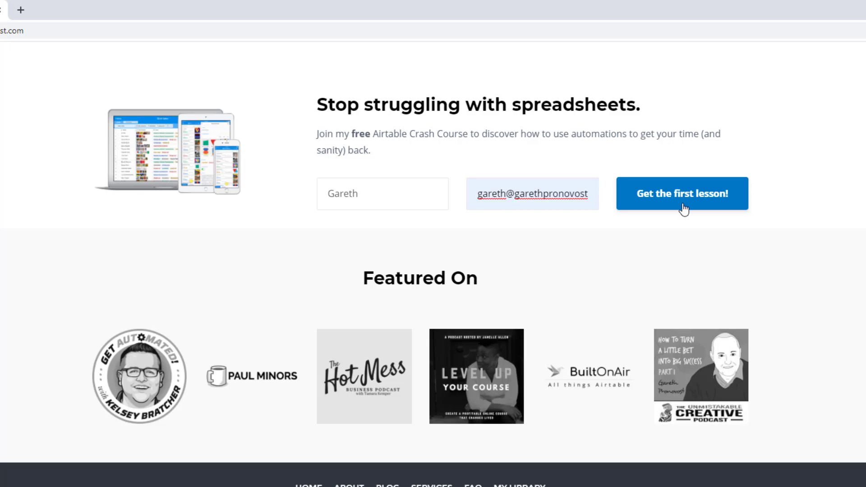
scroll(682, 209, up, 20)
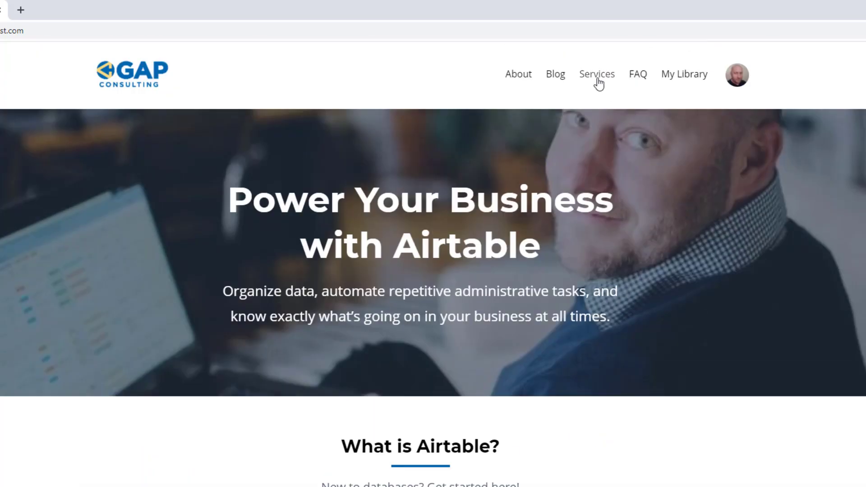
click(598, 83)
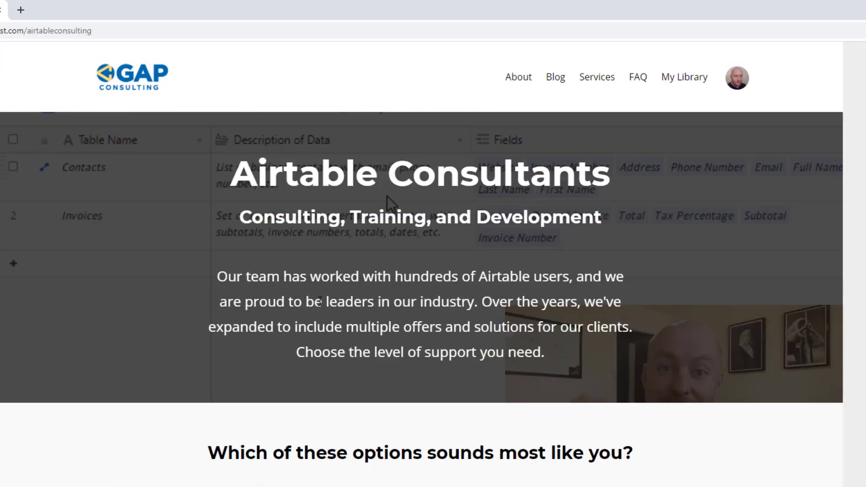